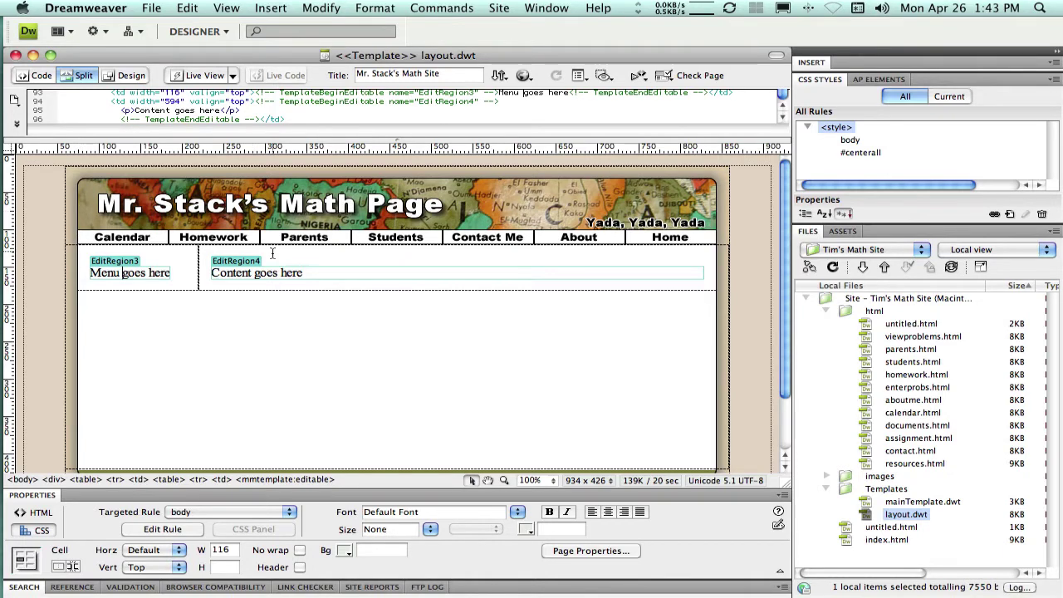
Step: Select the Calendar, Homework and Parents nav images to view their code
left_click(129, 239)
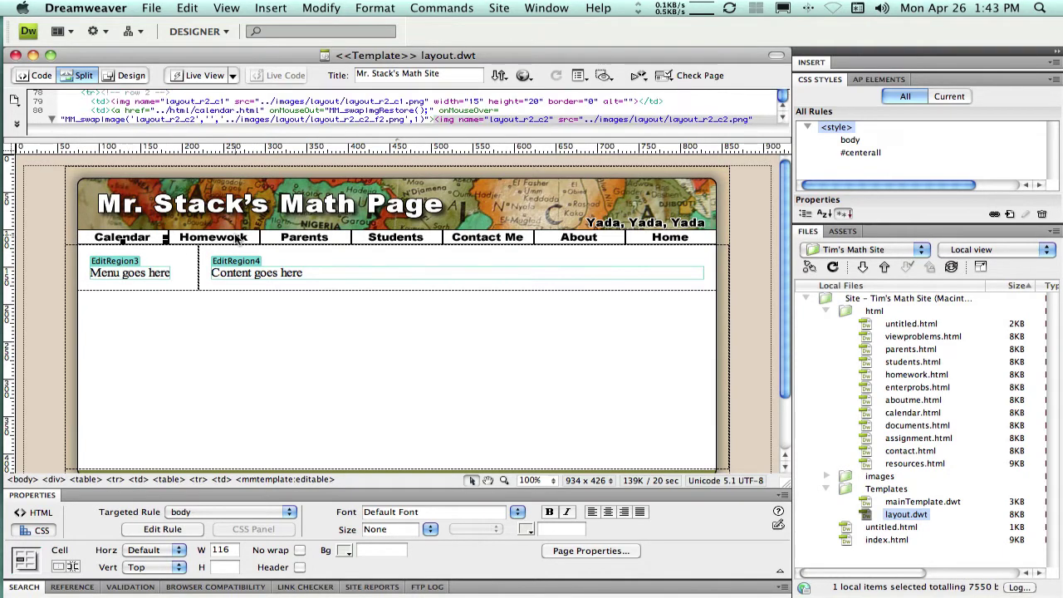
left_click(238, 238)
left_click(301, 239)
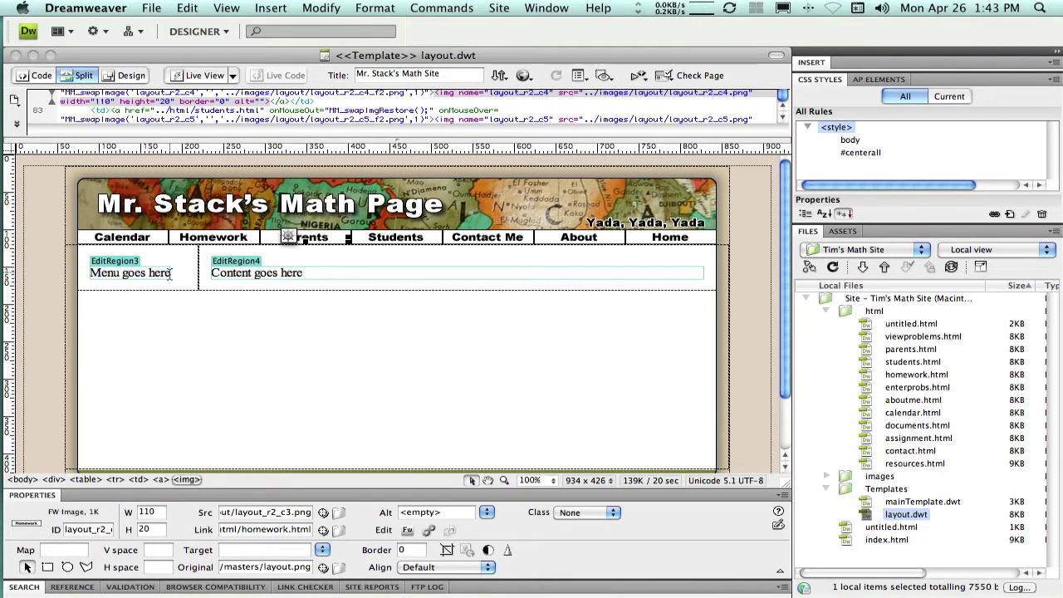
Step: Select the 770-wide two-column table holding 'Menu goes here', then switch toward Fireworks
left_click(127, 274)
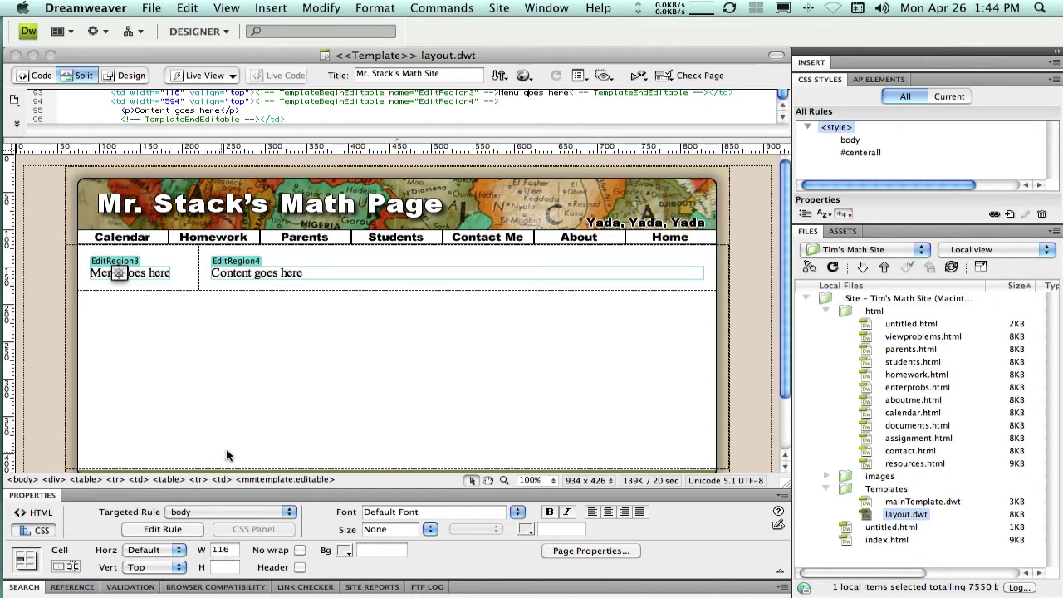
left_click(169, 479)
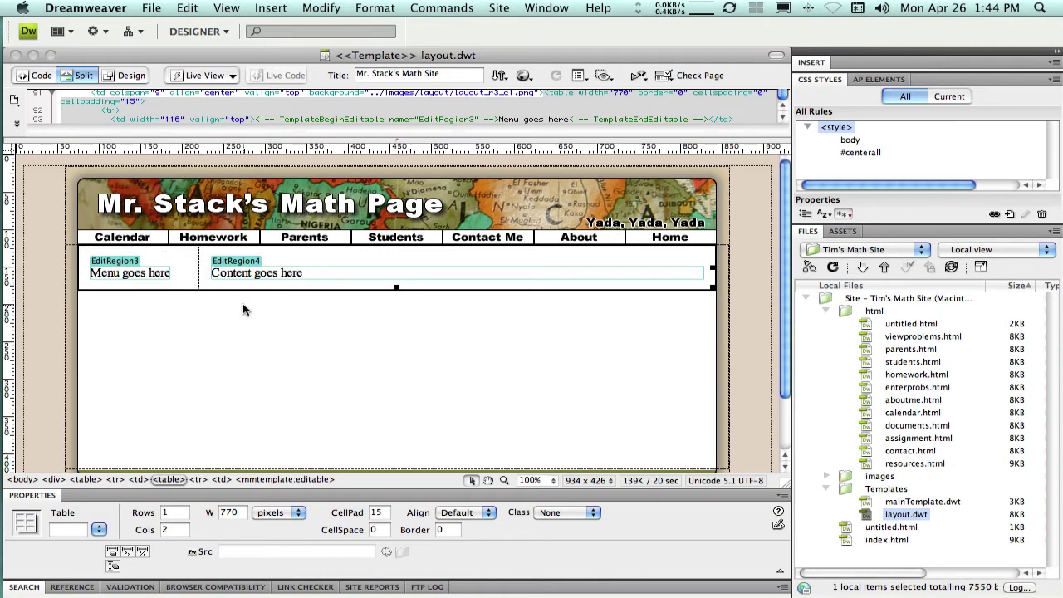
key("super+Tab")
key("super+Tab")
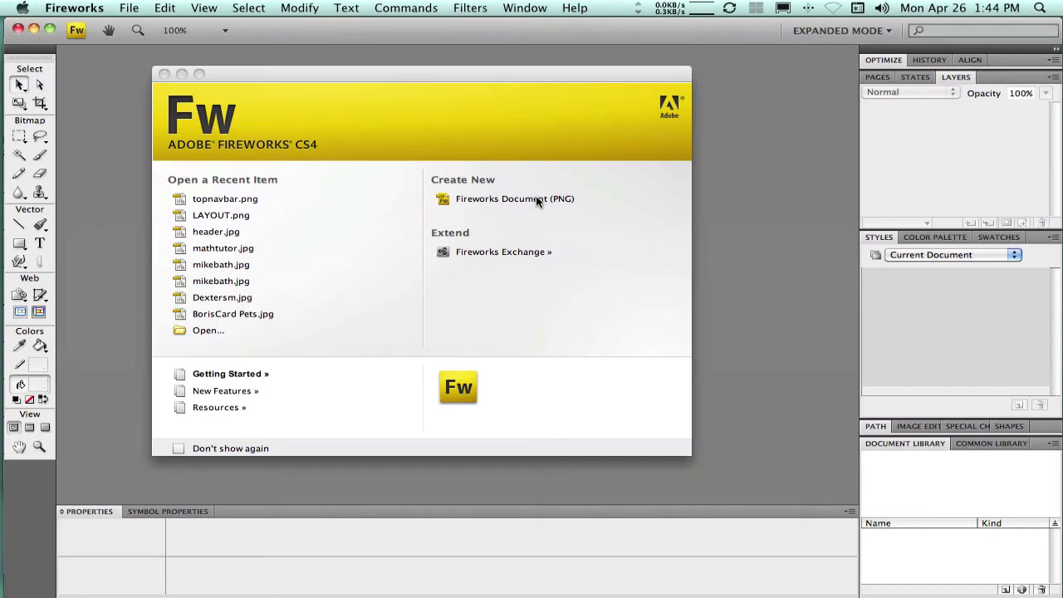
Step: Create a Fireworks PNG document, width 200 and height 300, with a white canvas
left_click(536, 201)
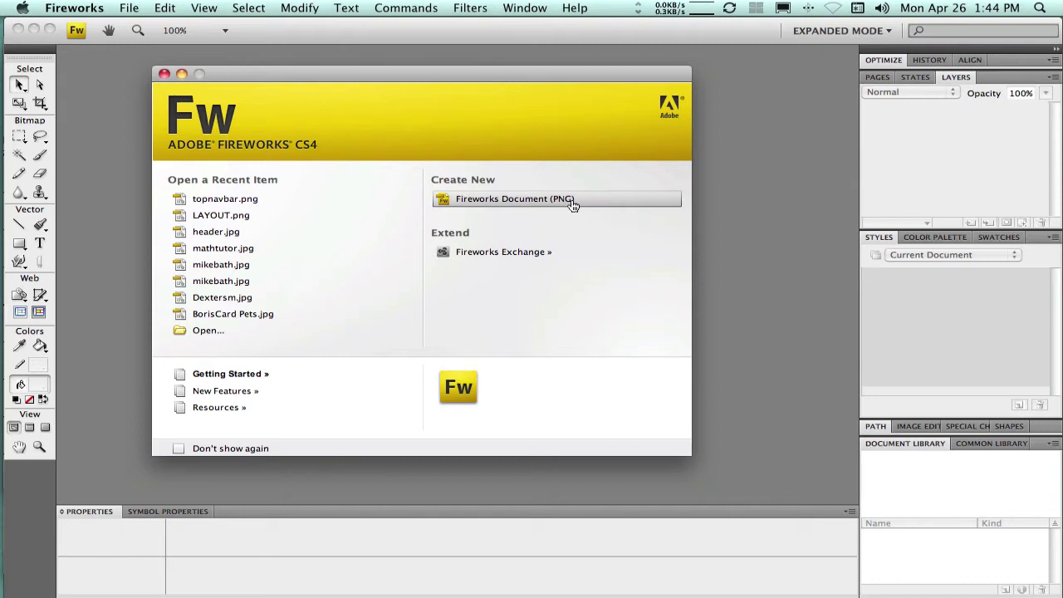
left_click(572, 205)
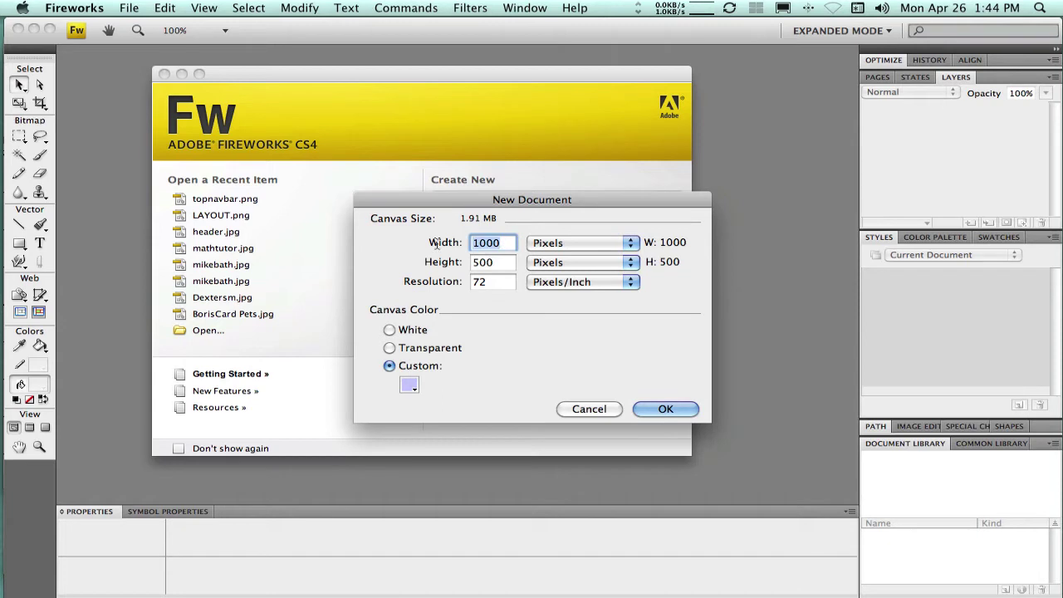
type("200")
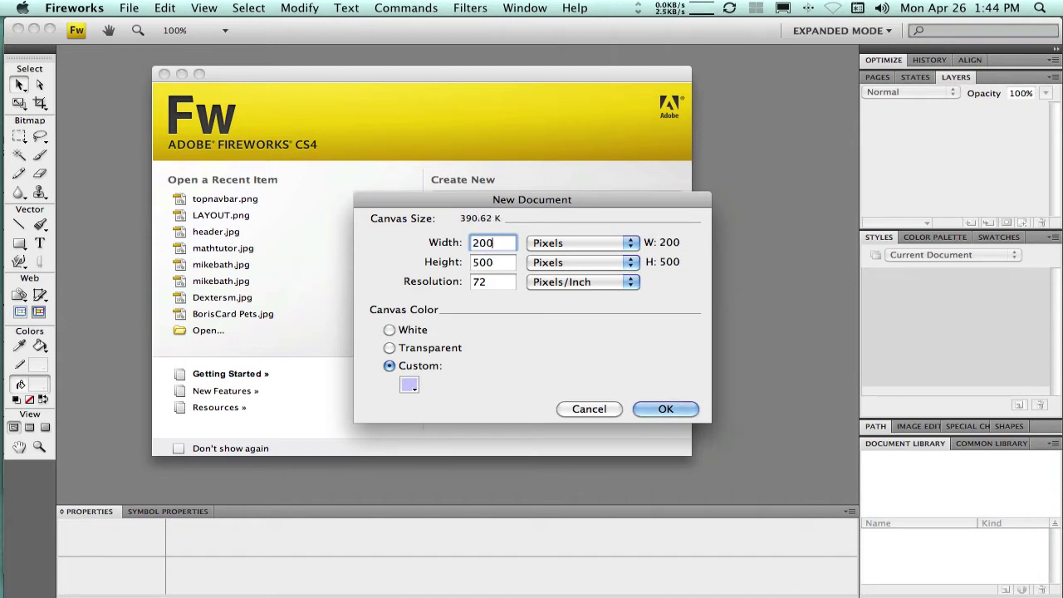
key("Tab")
type("3")
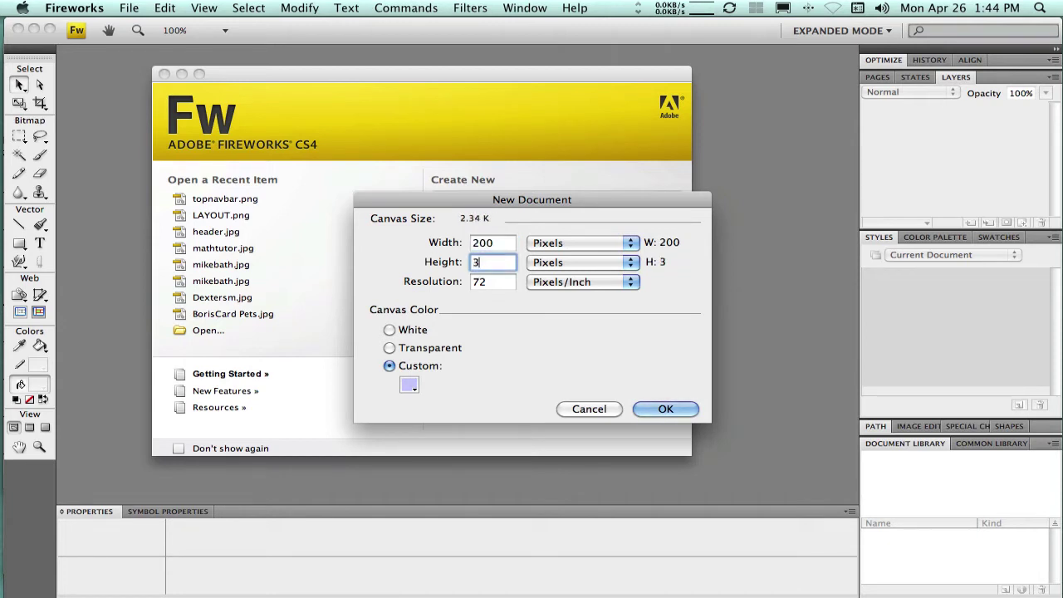
type("00")
left_click(390, 331)
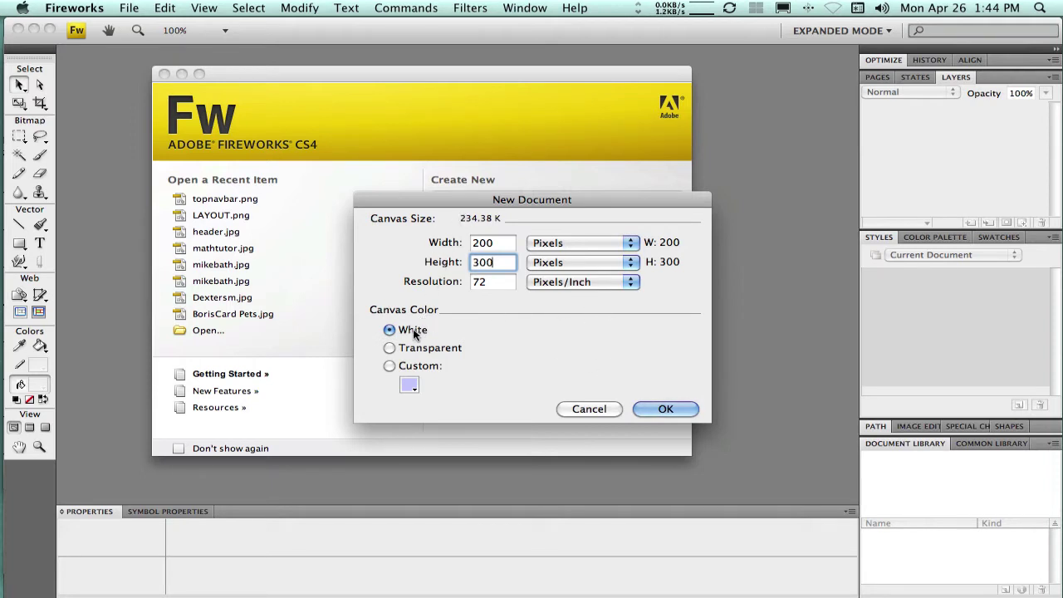
key("super+Tab")
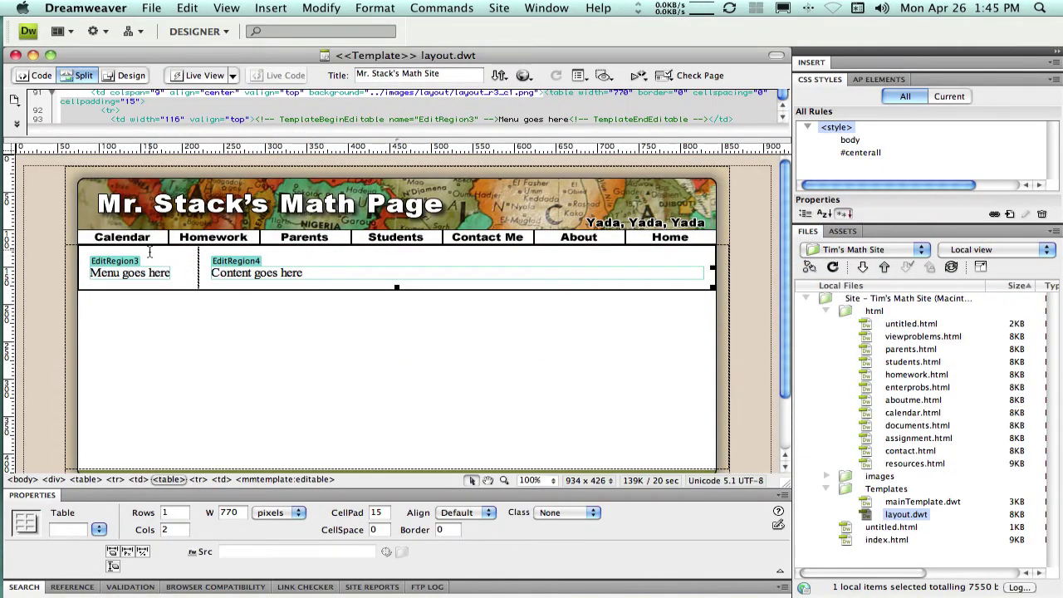
key("super+Tab")
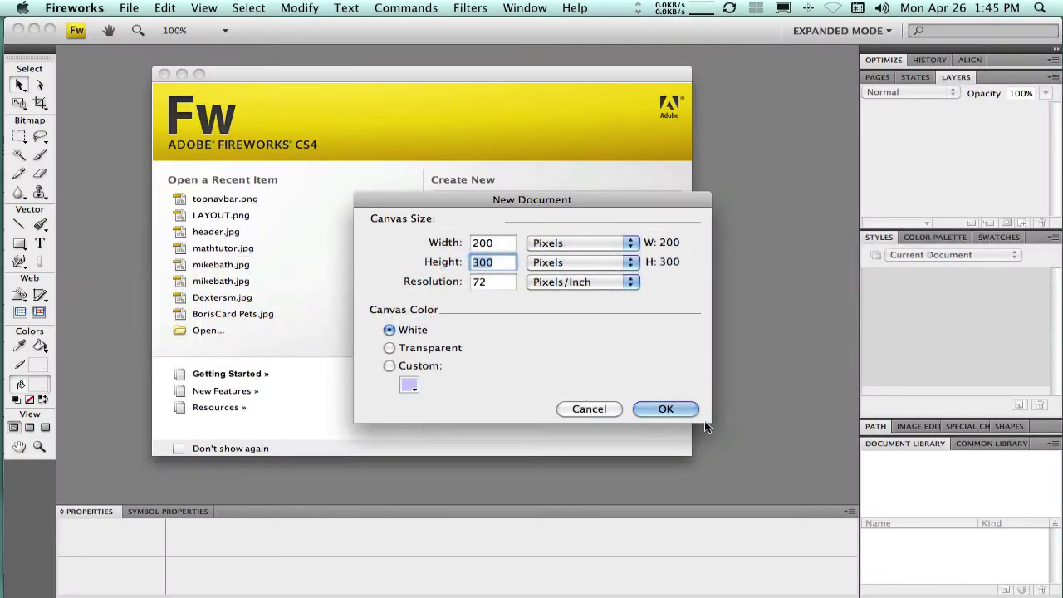
left_click(675, 408)
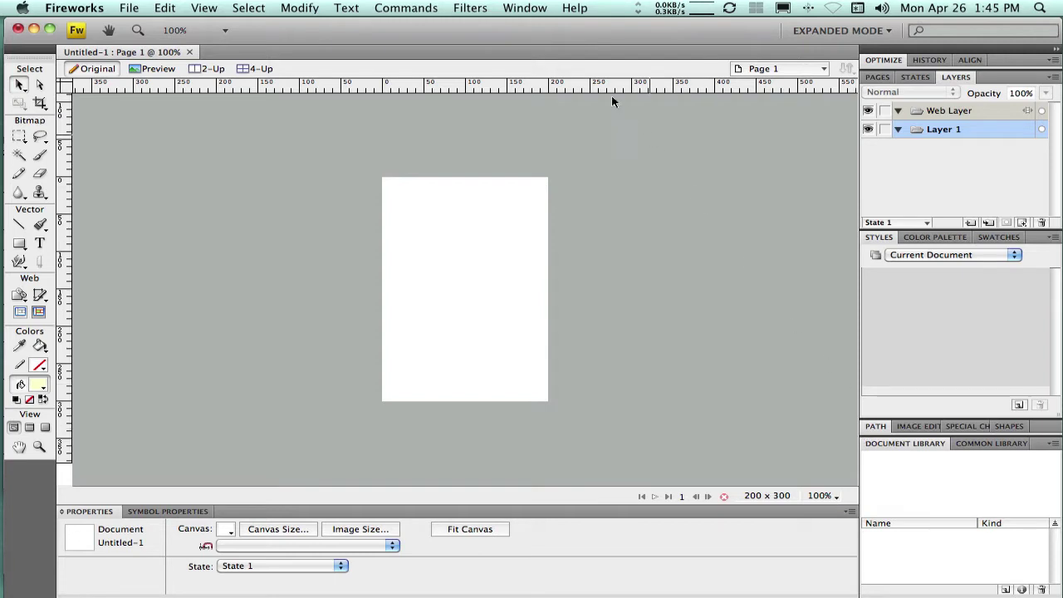
Step: Create a Button-type symbol named leftnav in the Document Library
left_click(534, 12)
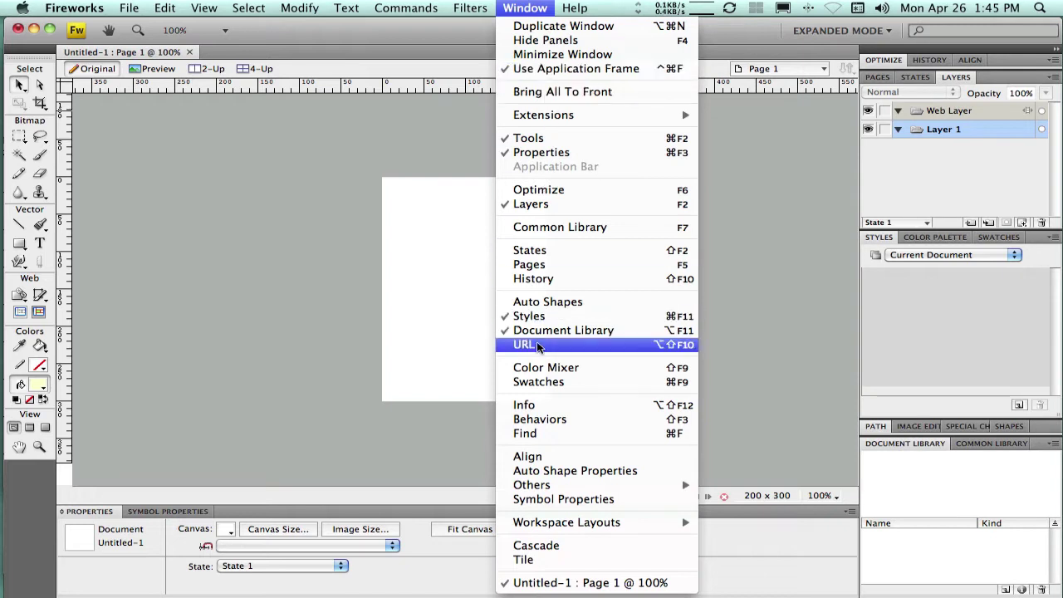
left_click(938, 489)
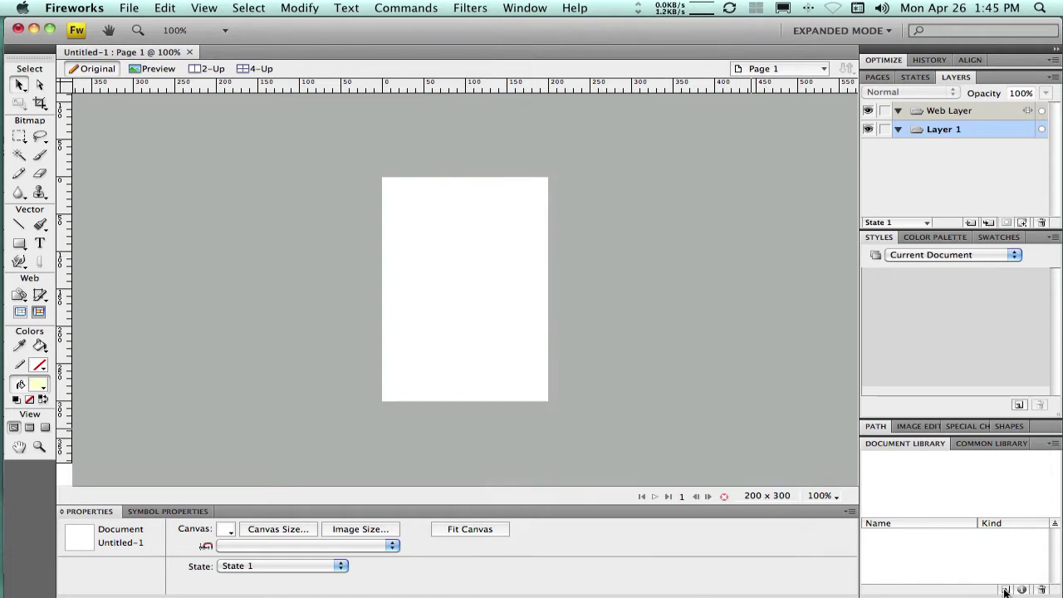
left_click(1004, 590)
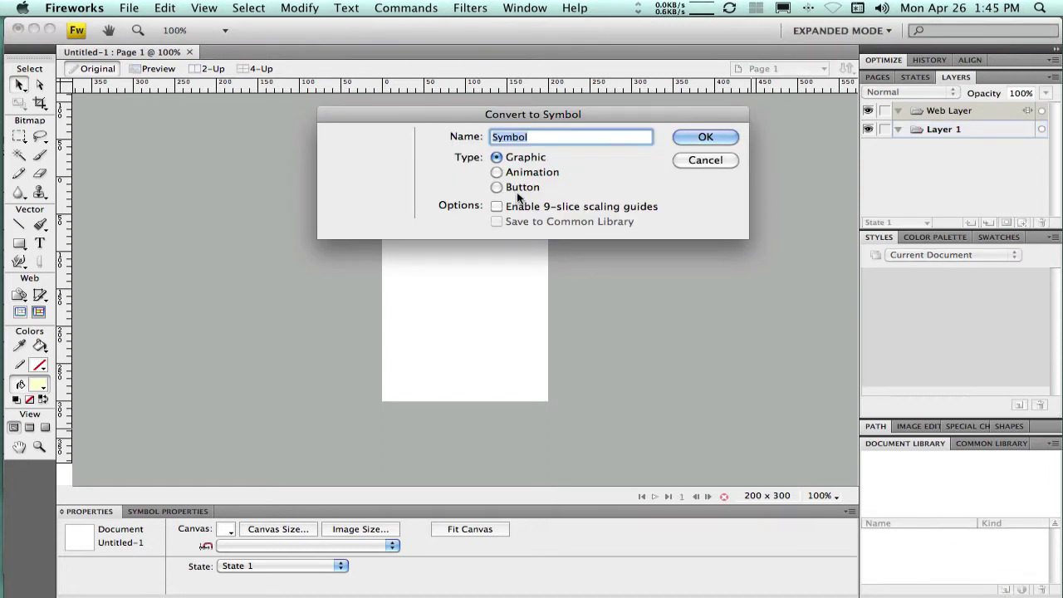
left_click_drag(514, 119, 522, 193)
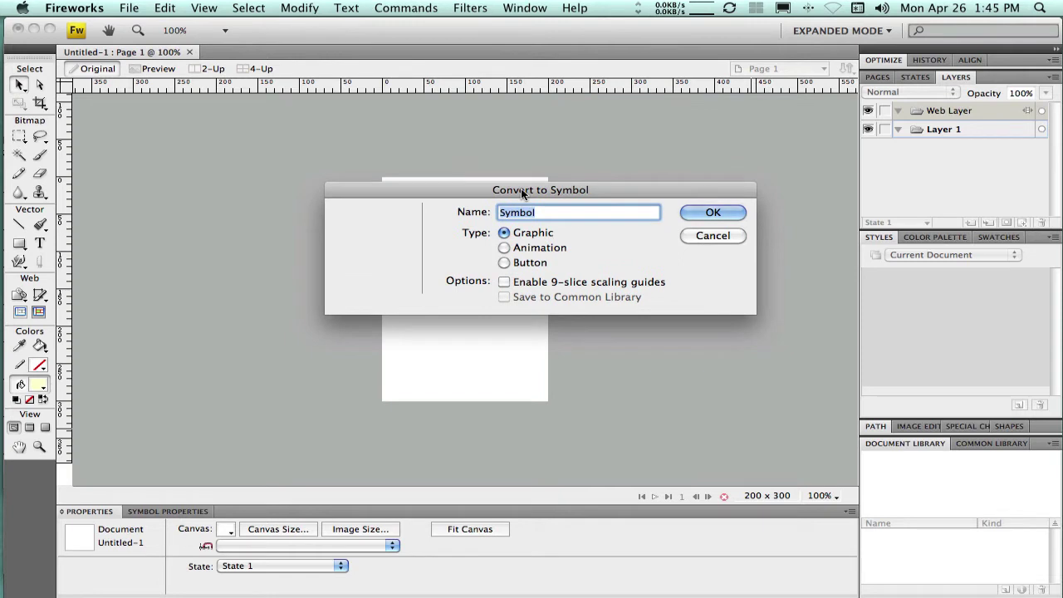
type("leftnav")
left_click(504, 263)
left_click(704, 216)
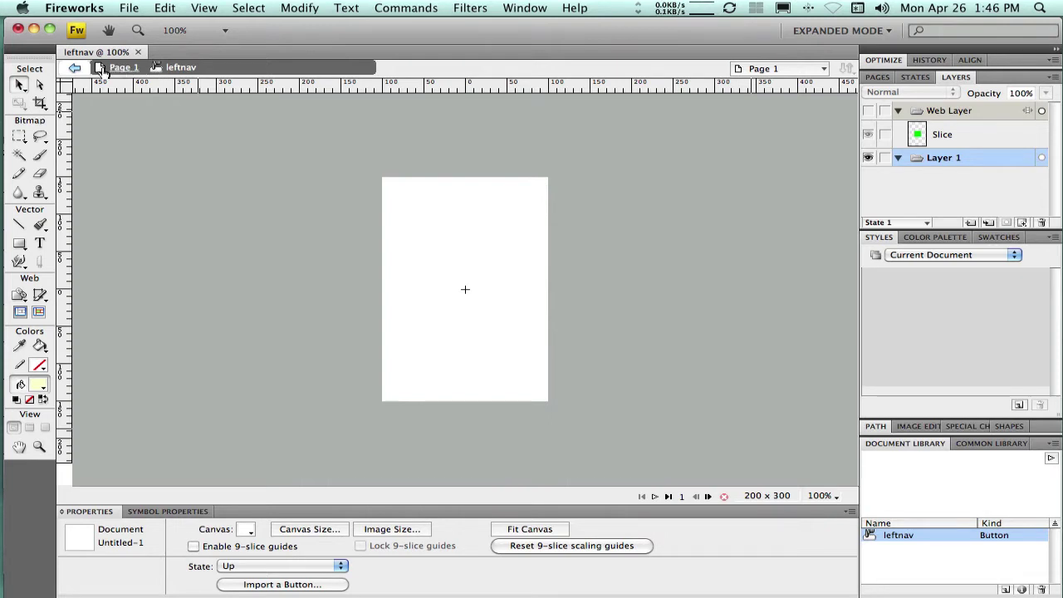
Step: Return to Page 1, then reopen the leftnav button symbol from the Document Library
left_click(79, 69)
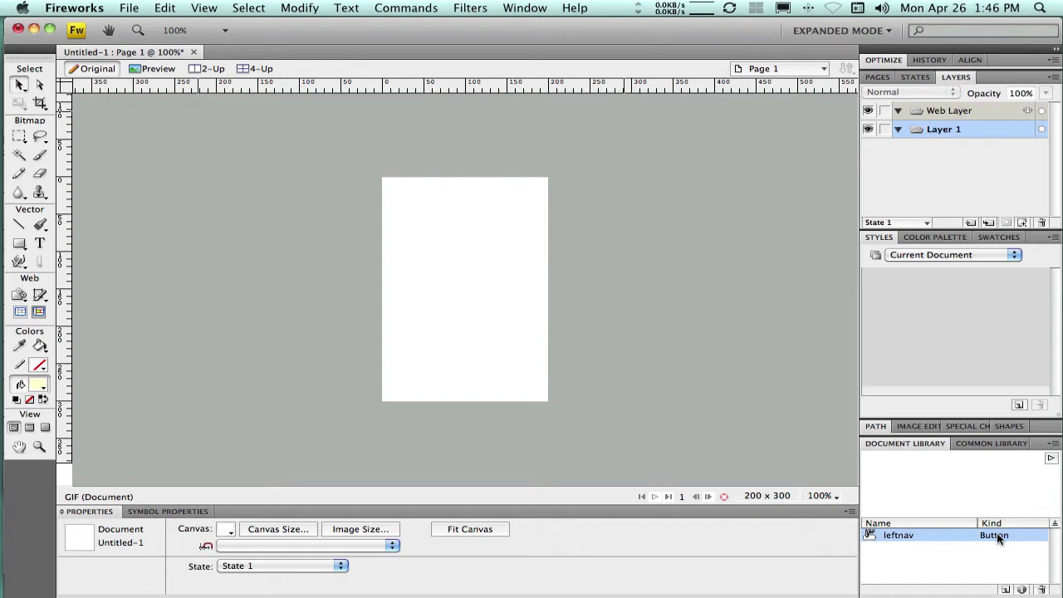
double_click(869, 538)
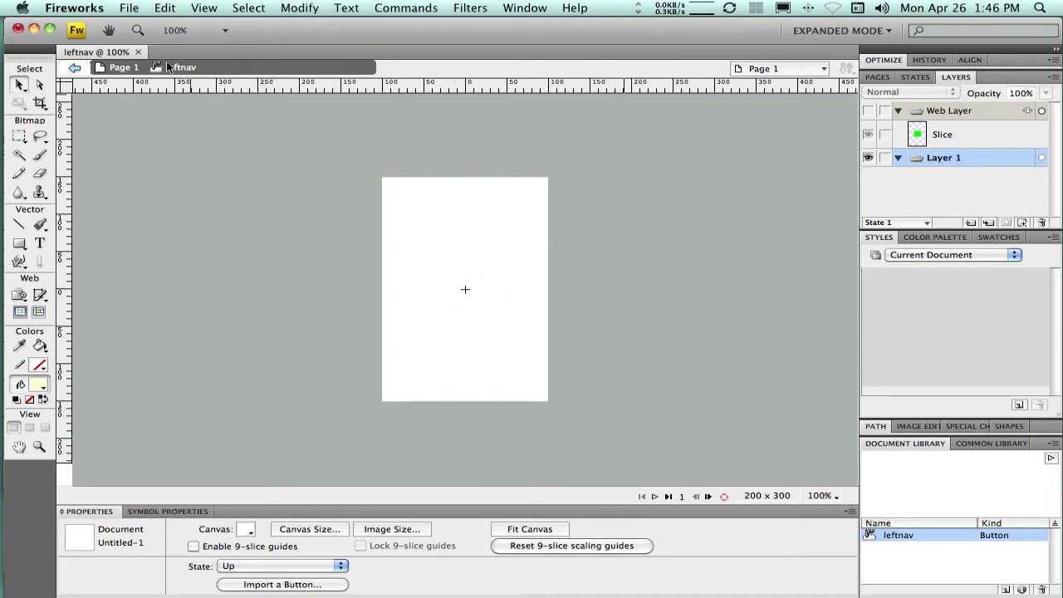
Step: Draw a rectangle with a black 1-pixel outline near the canvas centre
left_click(22, 244)
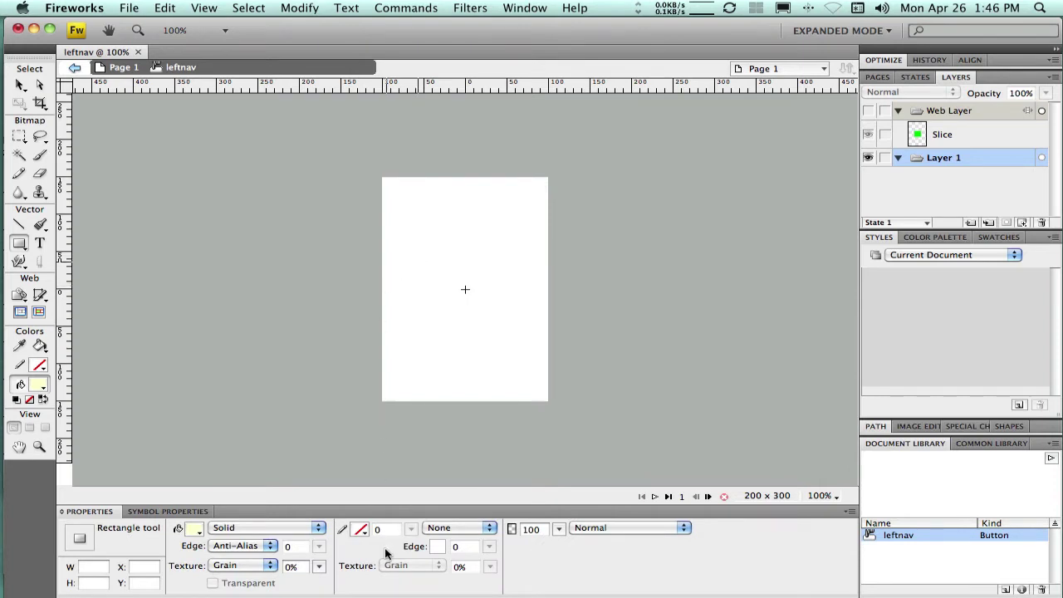
left_click(361, 530)
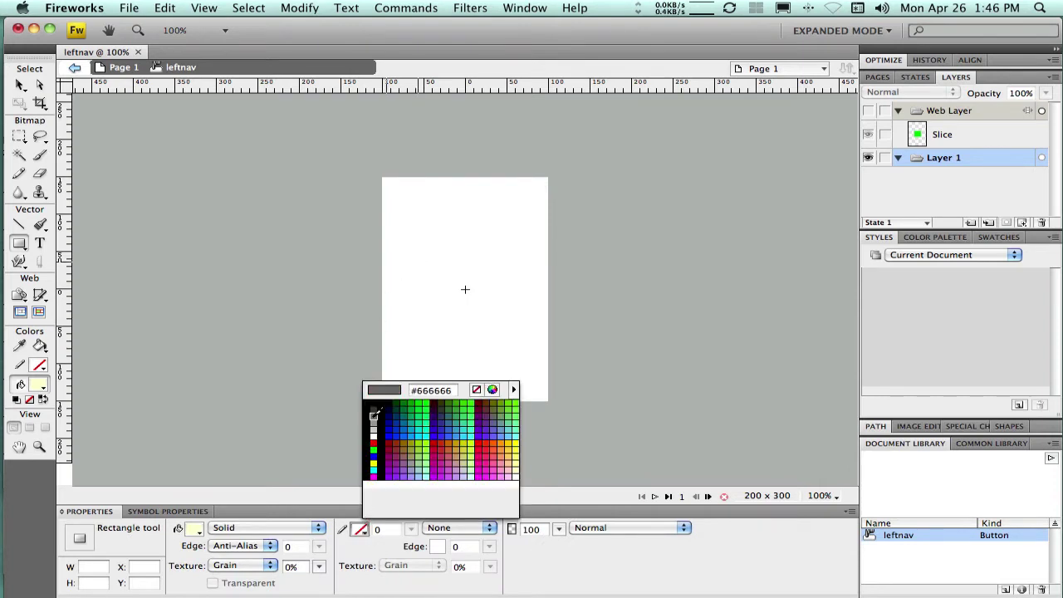
left_click(373, 400)
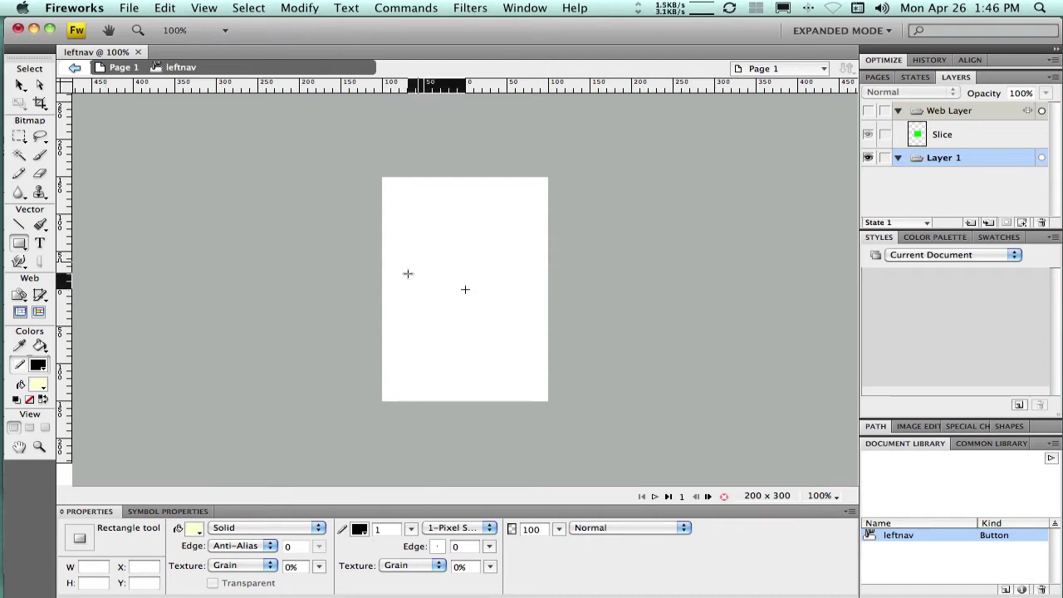
left_click_drag(407, 274, 487, 292)
Step: Resize the rectangle to 90 × 15 and move it to the canvas centre
key("v")
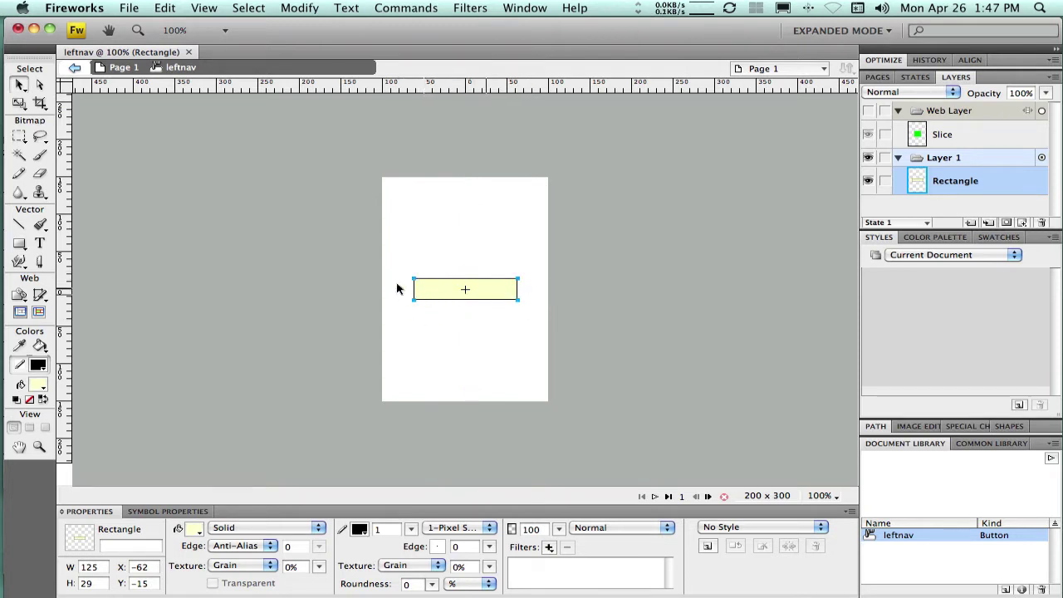
double_click(81, 568)
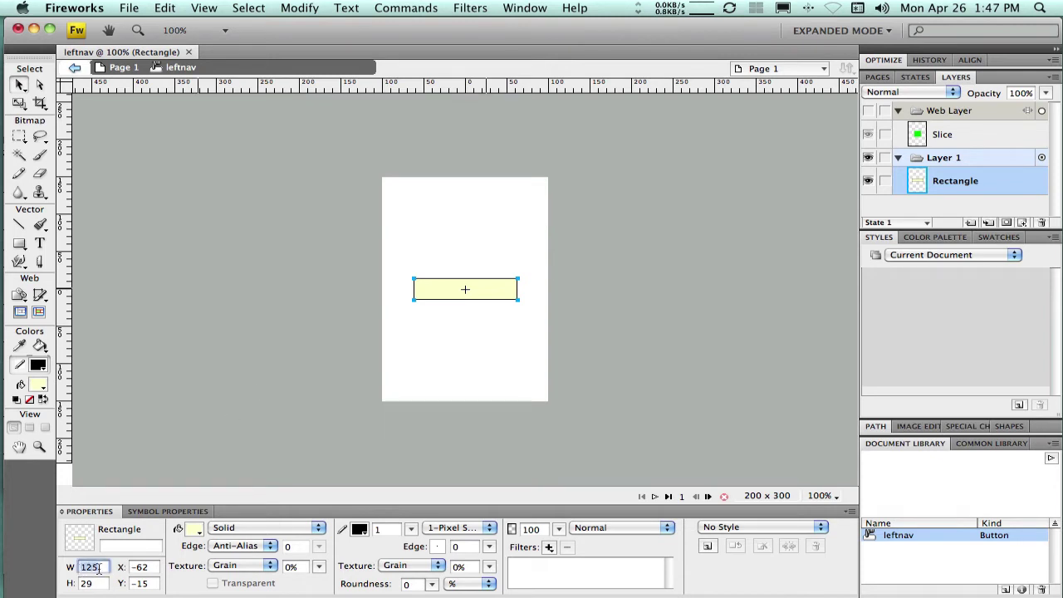
type("900")
key("BackSpace")
key("Tab")
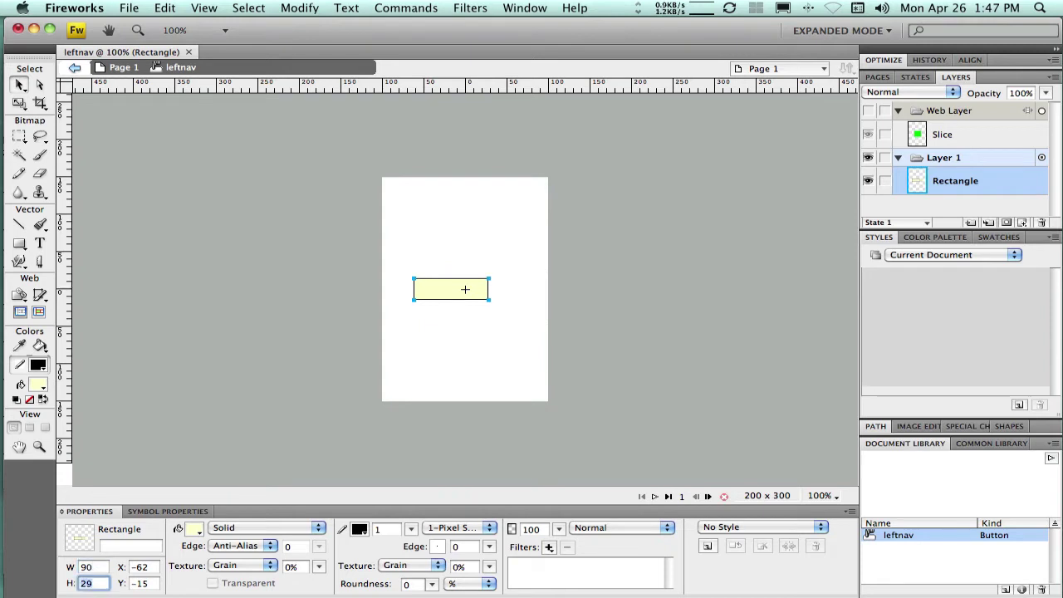
type("15")
key("Return")
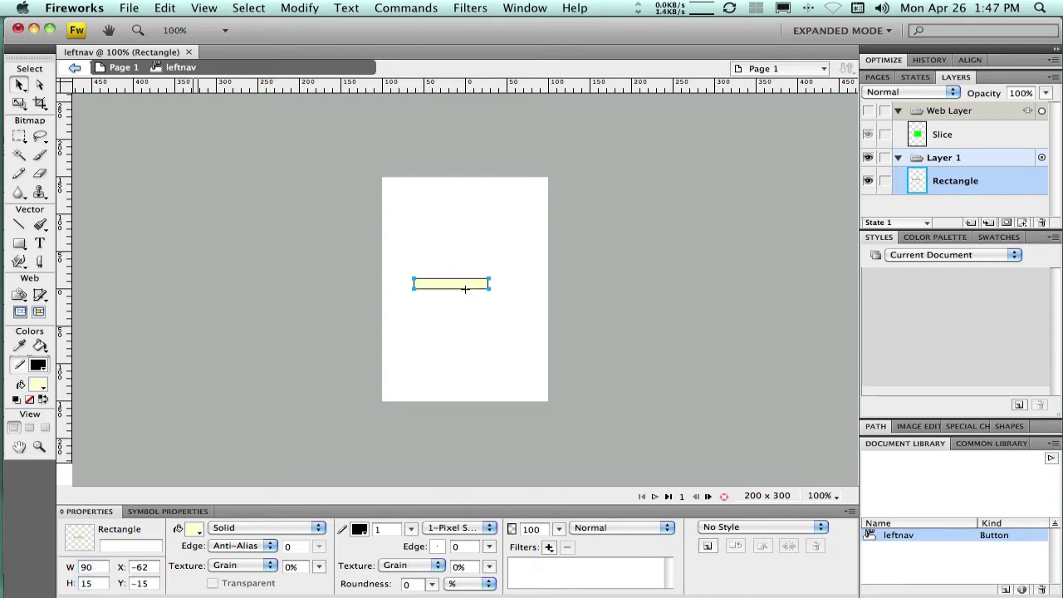
mouse_move(447, 283)
left_mouse_down()
mouse_move(471, 290)
mouse_move(461, 290)
left_mouse_up()
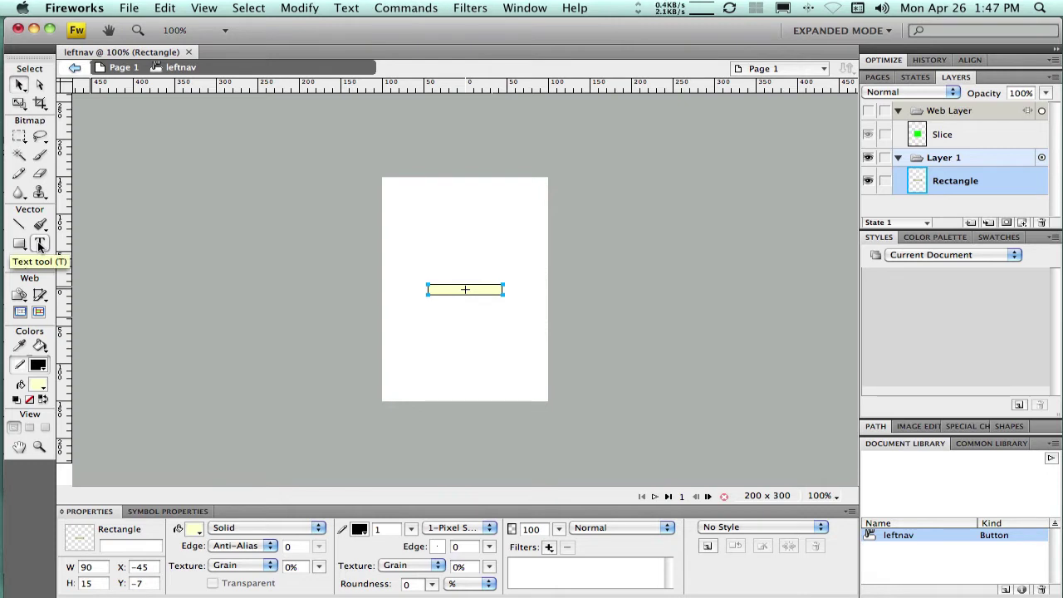
Step: Add a black text label reading 'Label go here' on the button
left_click(39, 244)
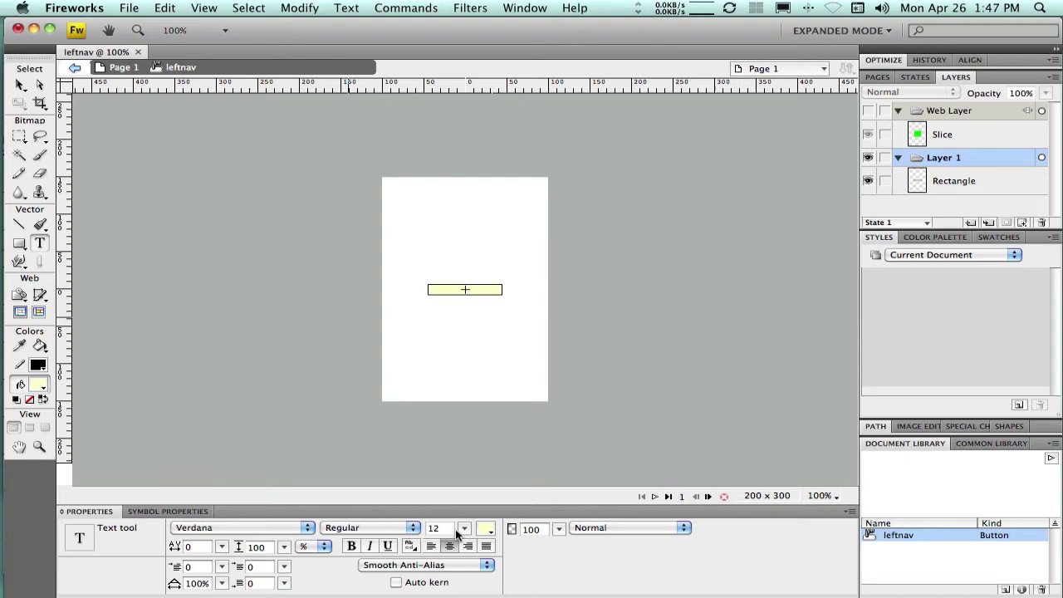
left_click(486, 529)
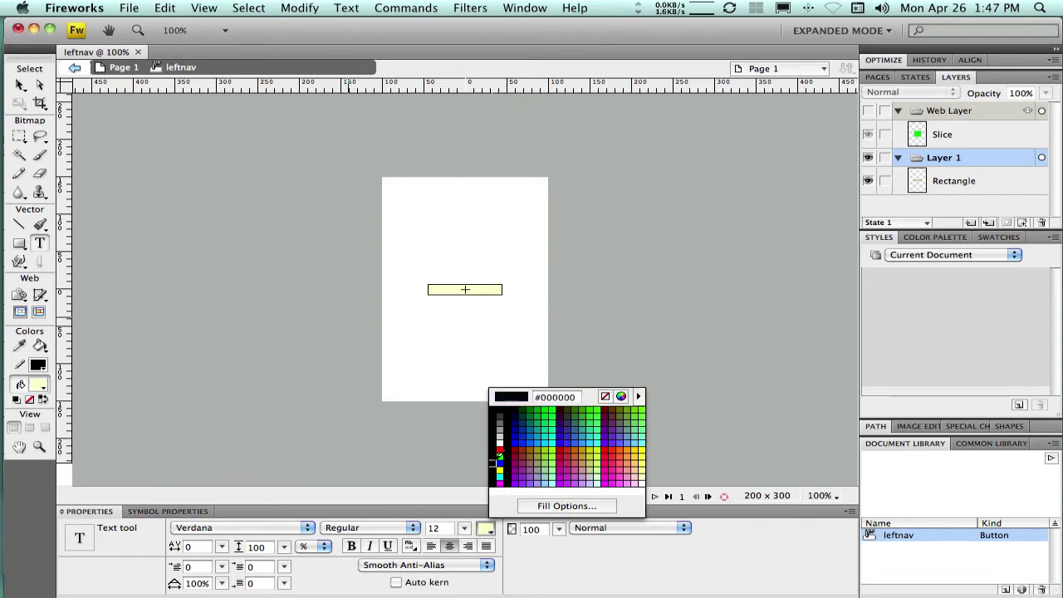
left_click(493, 457)
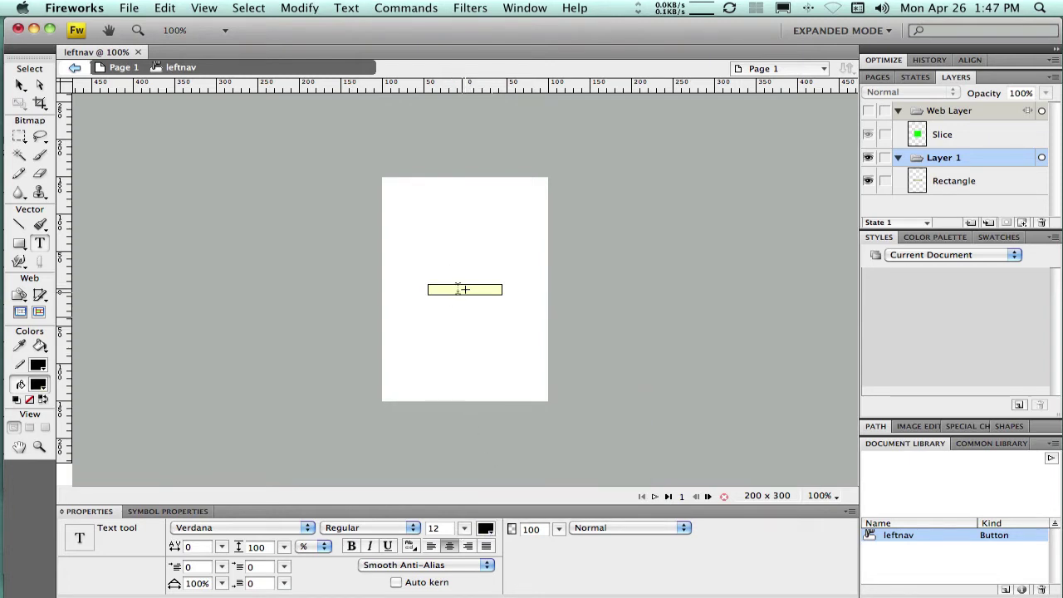
left_click(465, 288)
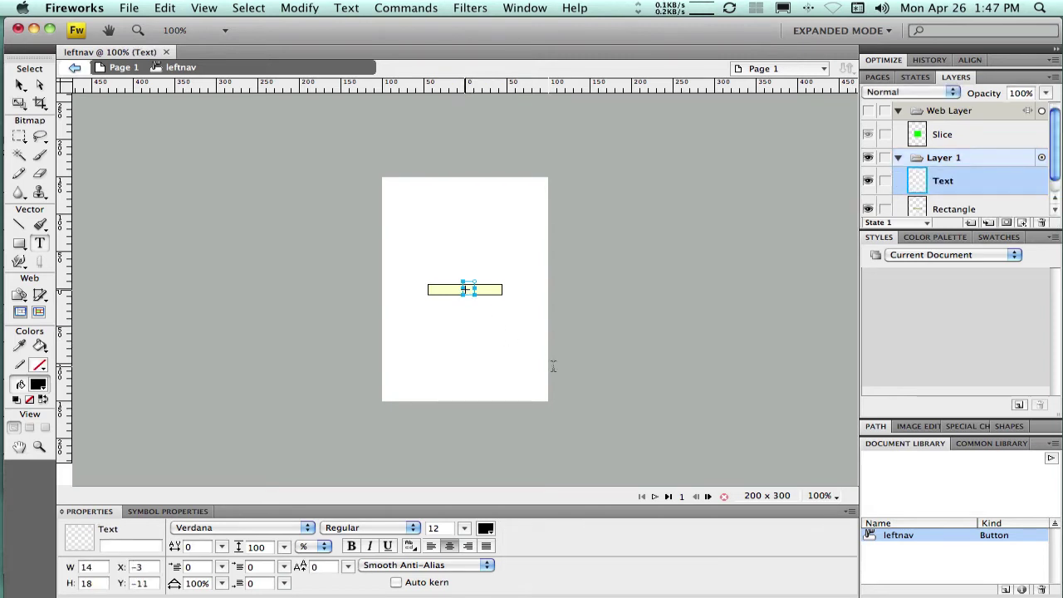
type("Label go here")
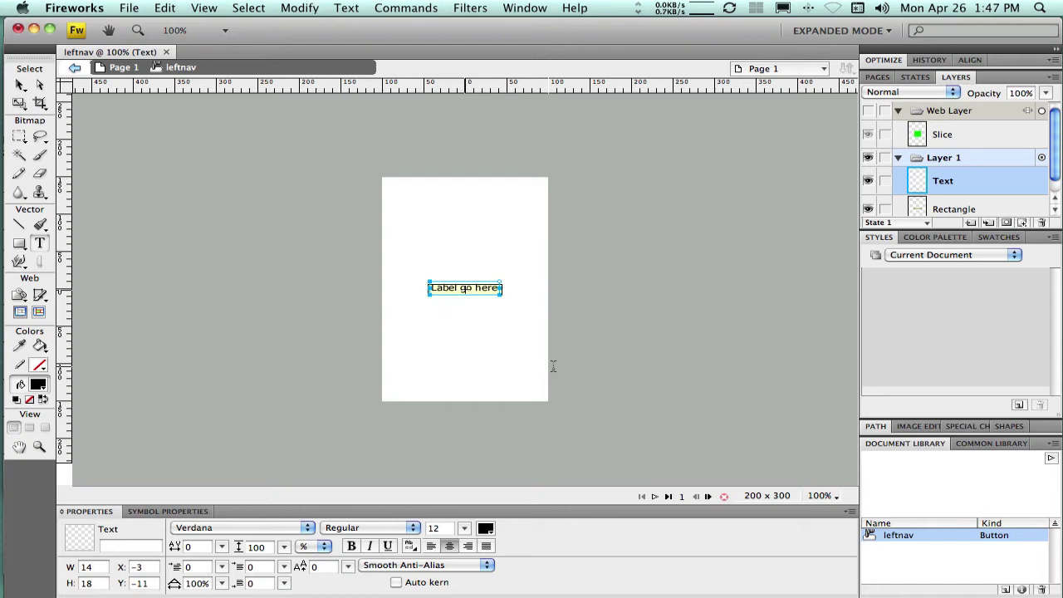
key("Escape")
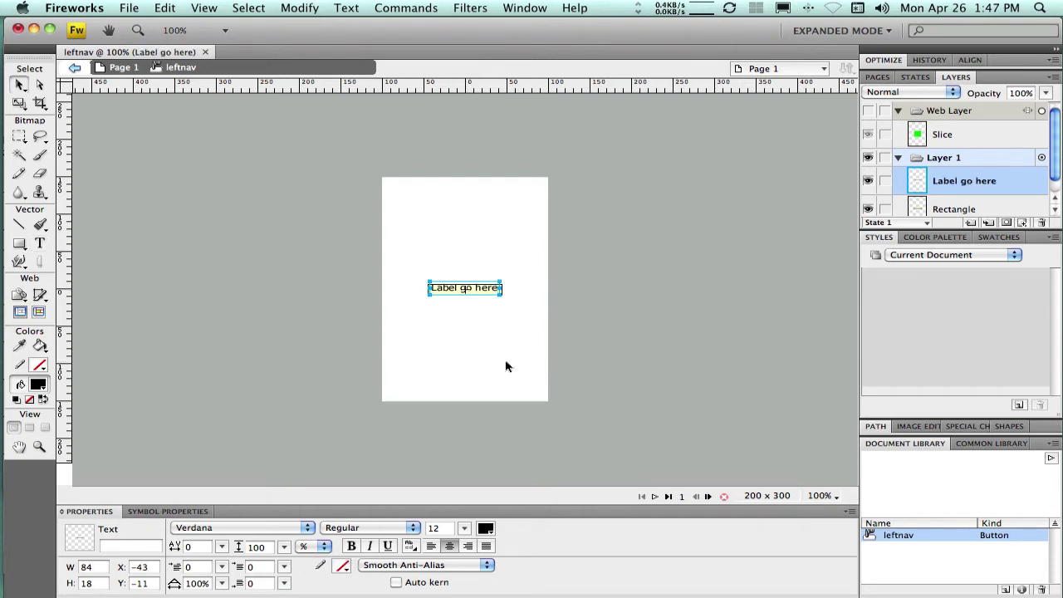
left_click_drag(452, 292, 446, 318)
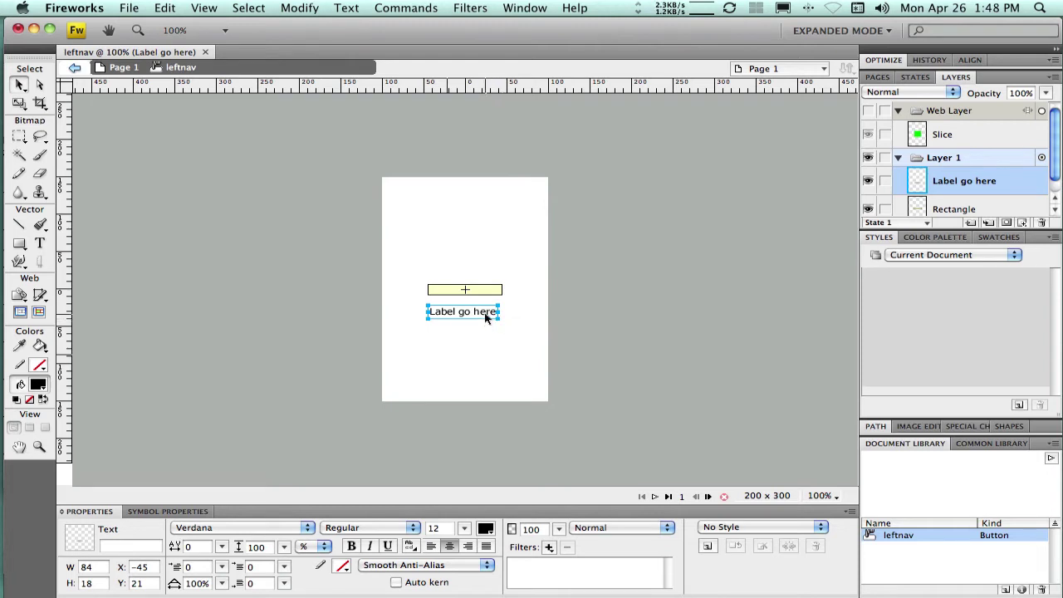
Step: Set the label to 10 point and place it on the yellow rectangle
double_click(448, 528)
type("10")
key("Return")
left_click_drag(482, 313, 481, 294)
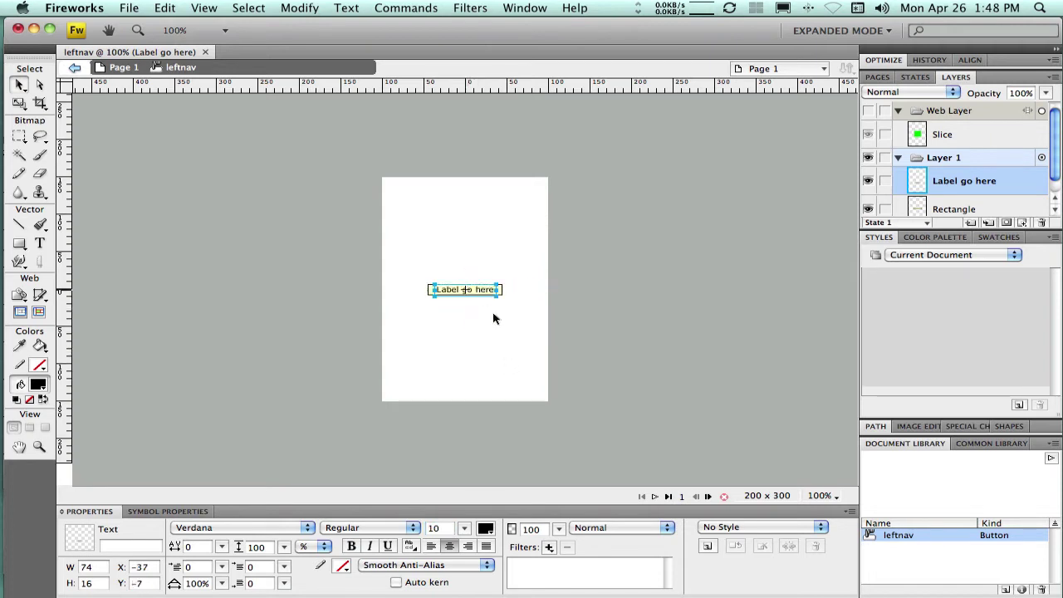
left_click(508, 333)
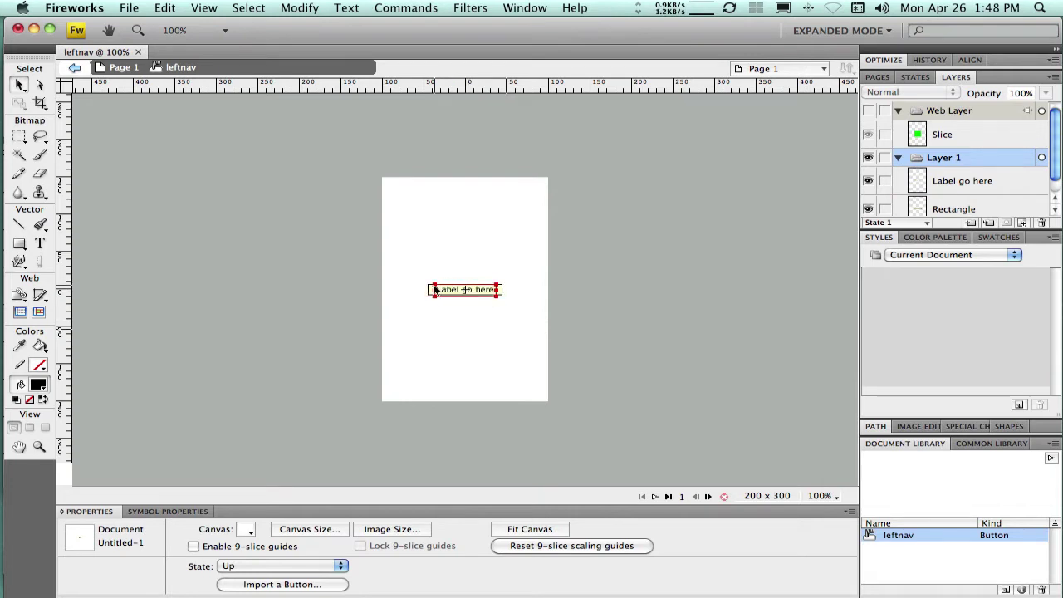
Step: Align the label and rectangle with Center Vertical and Center Horizontal
left_click_drag(404, 269, 529, 322)
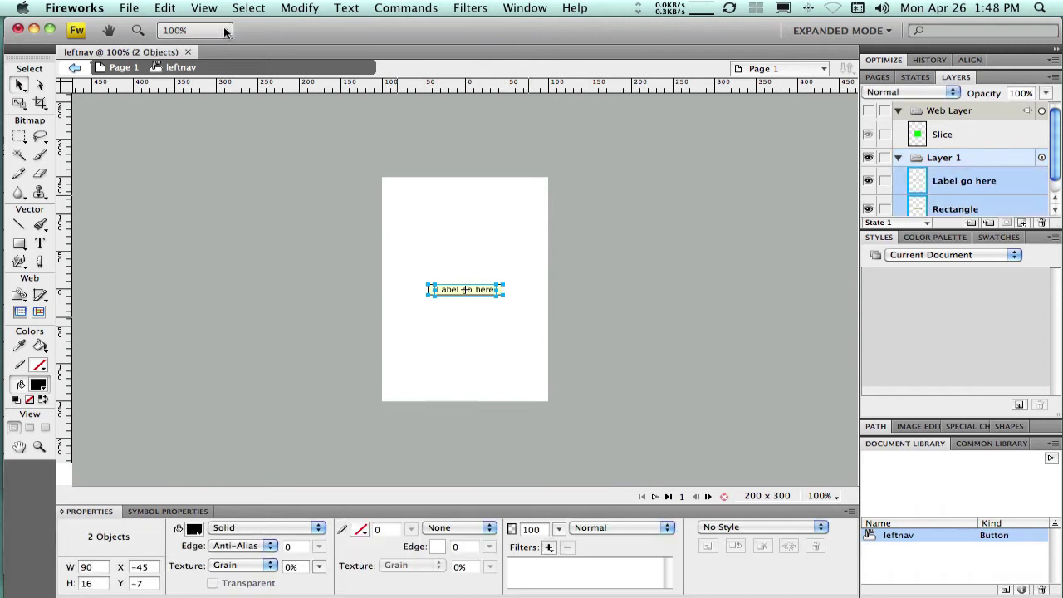
left_click(312, 10)
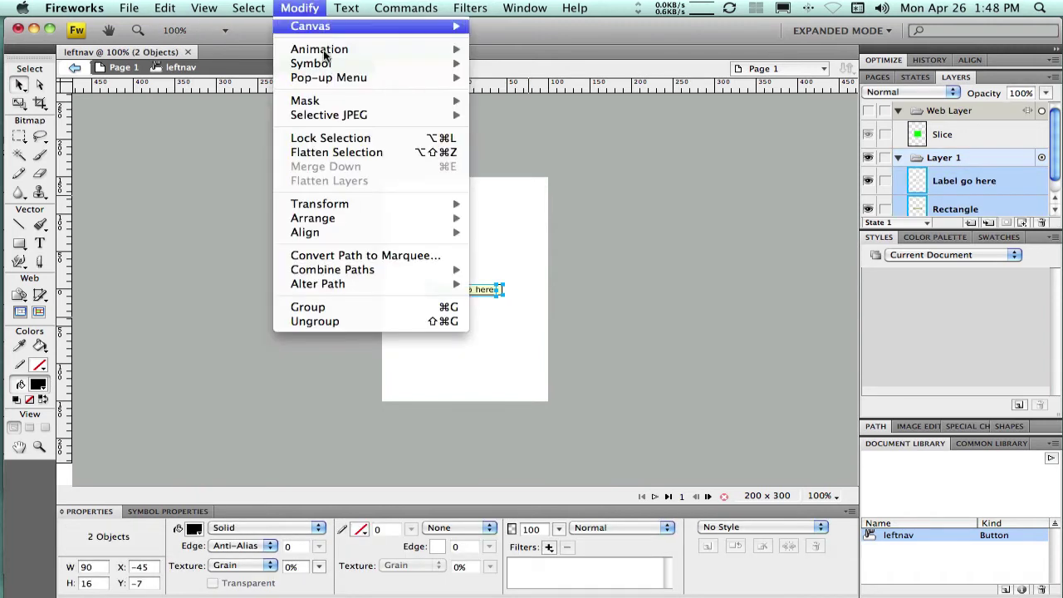
mouse_move(341, 238)
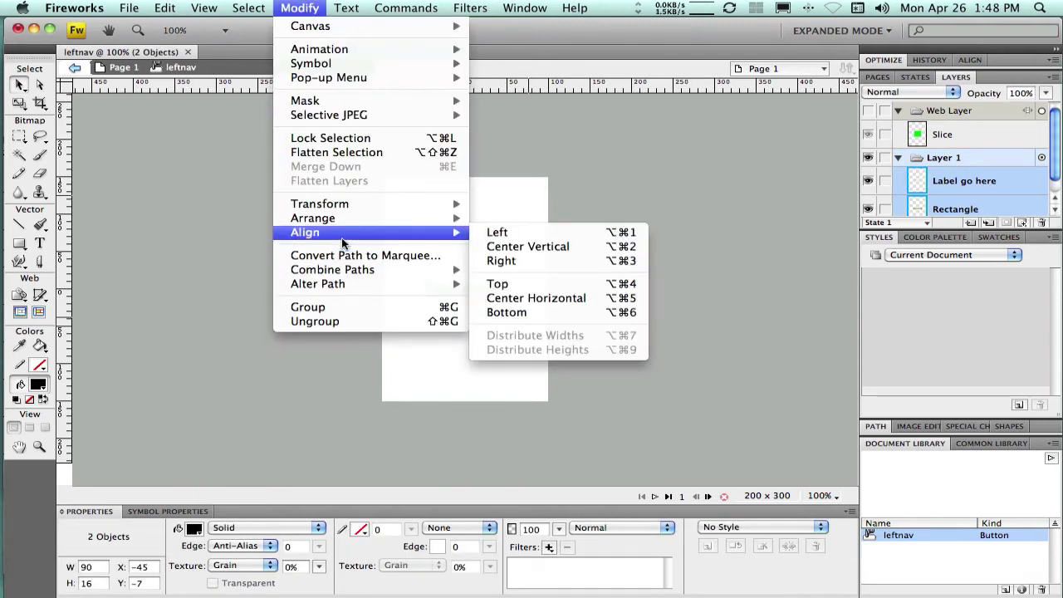
left_click(517, 247)
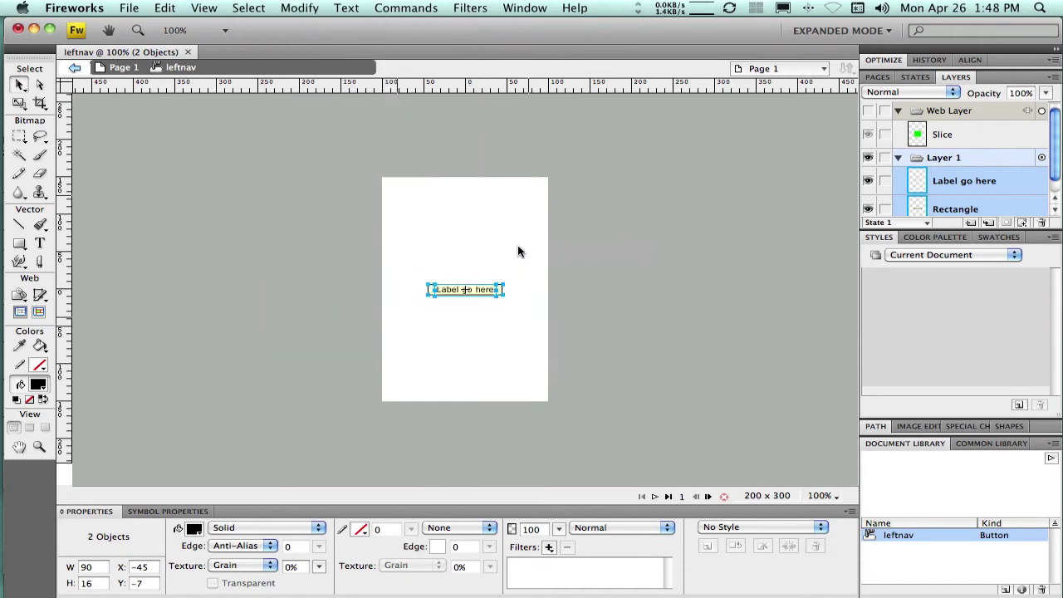
left_click(286, 9)
mouse_move(311, 233)
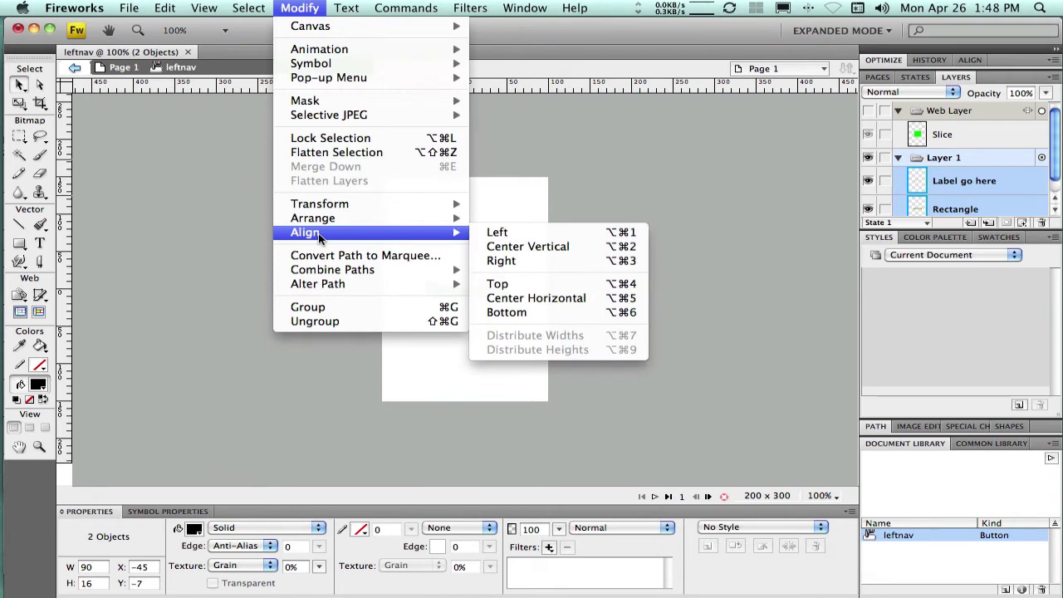
left_click(574, 301)
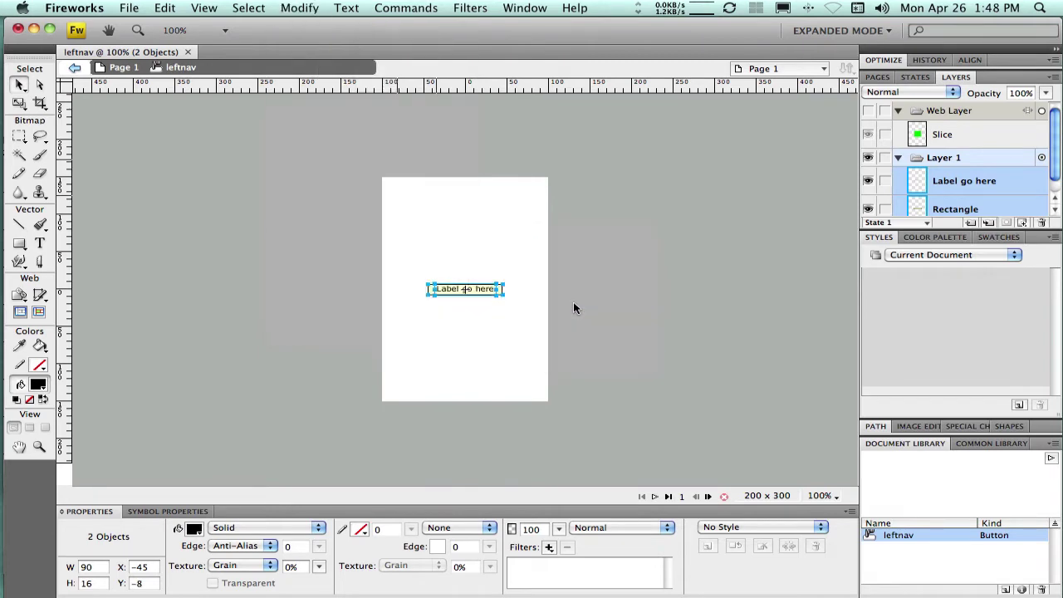
left_click(531, 324)
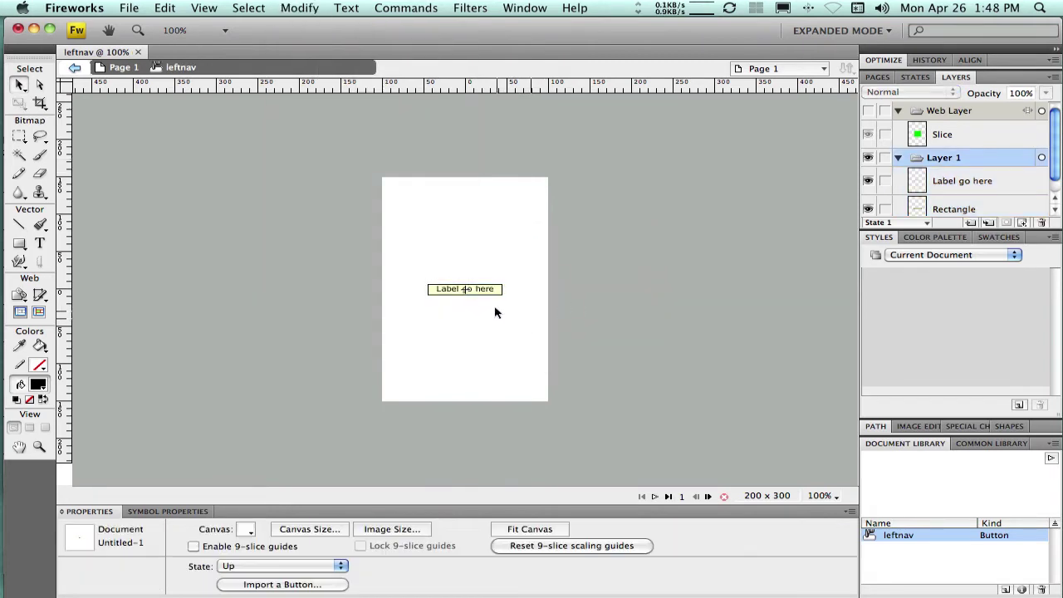
Step: Nudge the label text down by one pixel
left_click(446, 291)
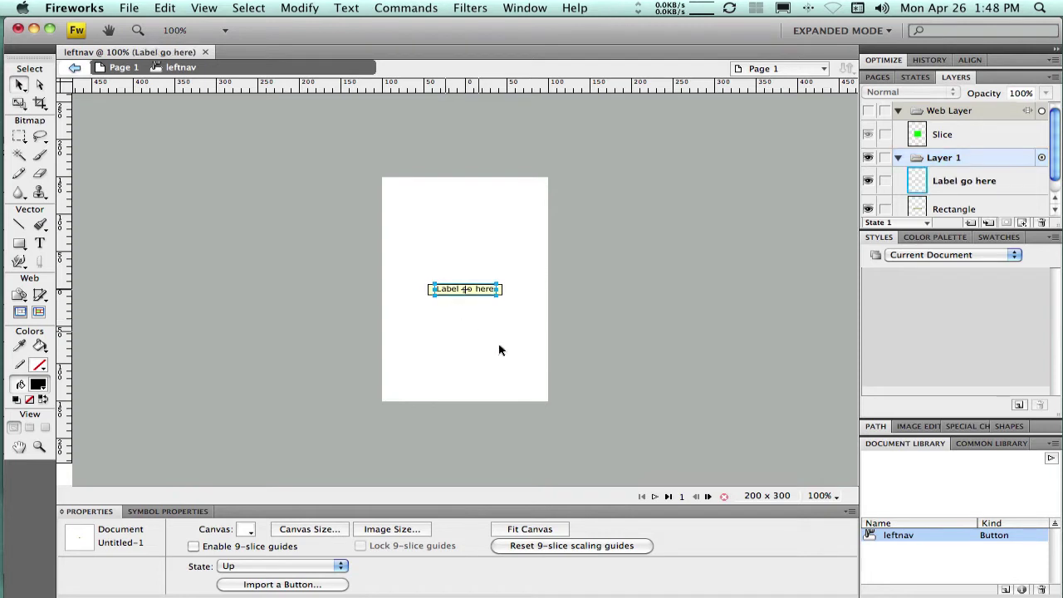
key("Down")
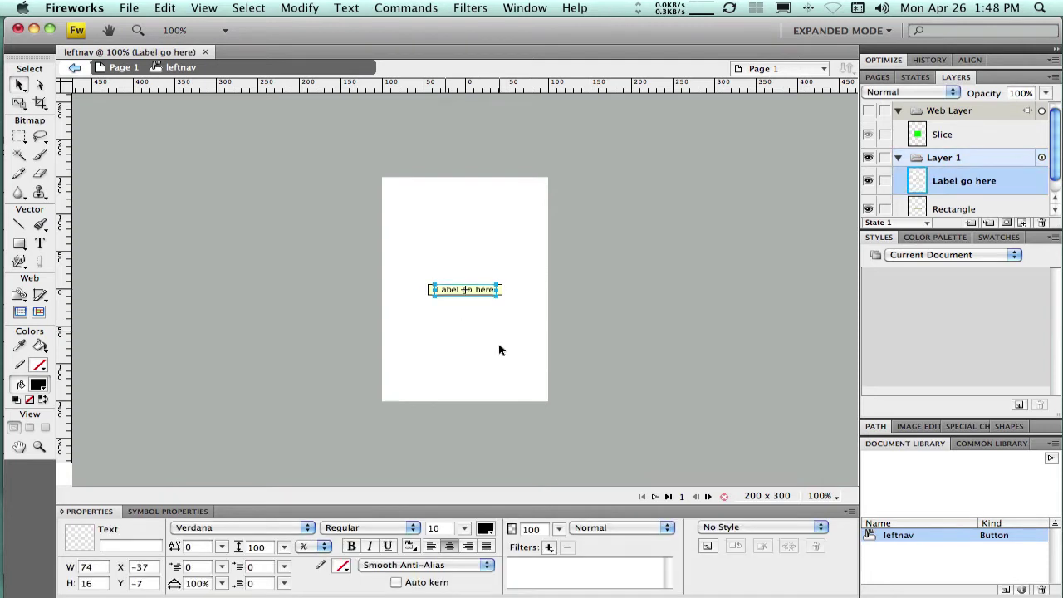
left_click(577, 333)
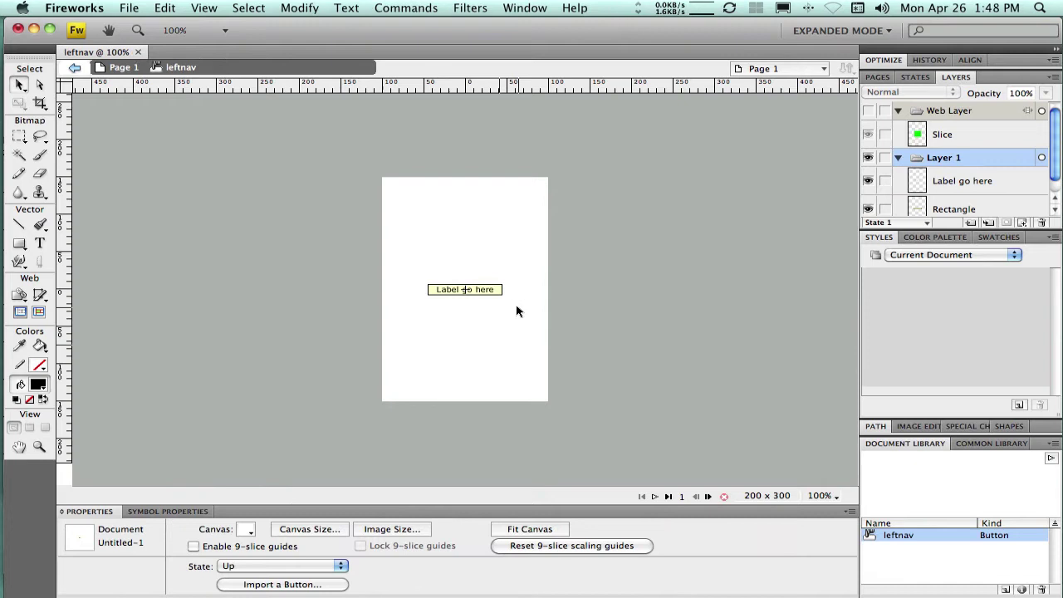
Step: In the Over state, copy the Up graphic and make the label pale yellow #FFFFCC
left_click(228, 568)
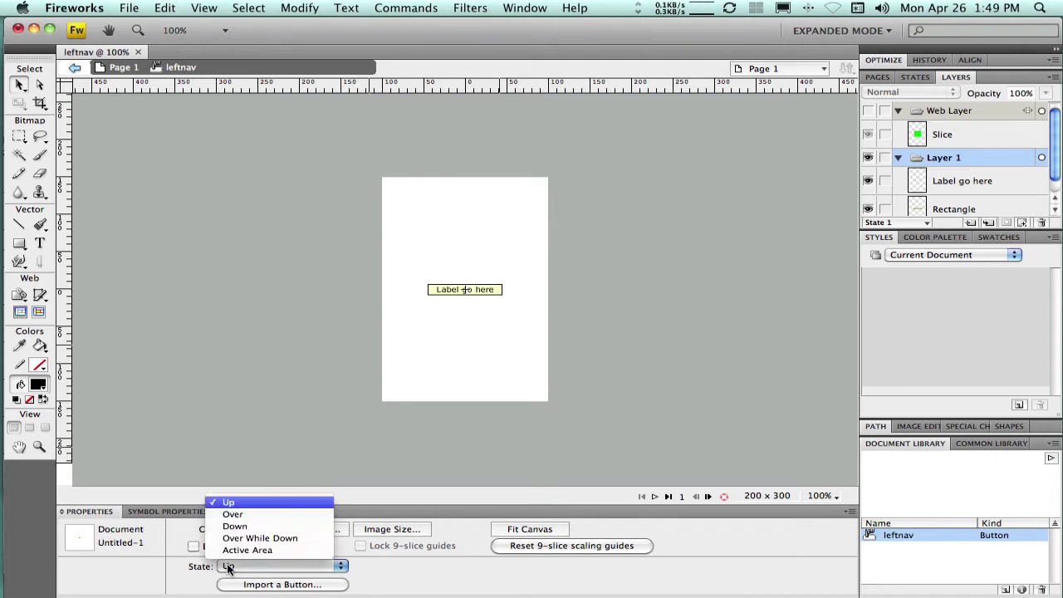
left_click(230, 515)
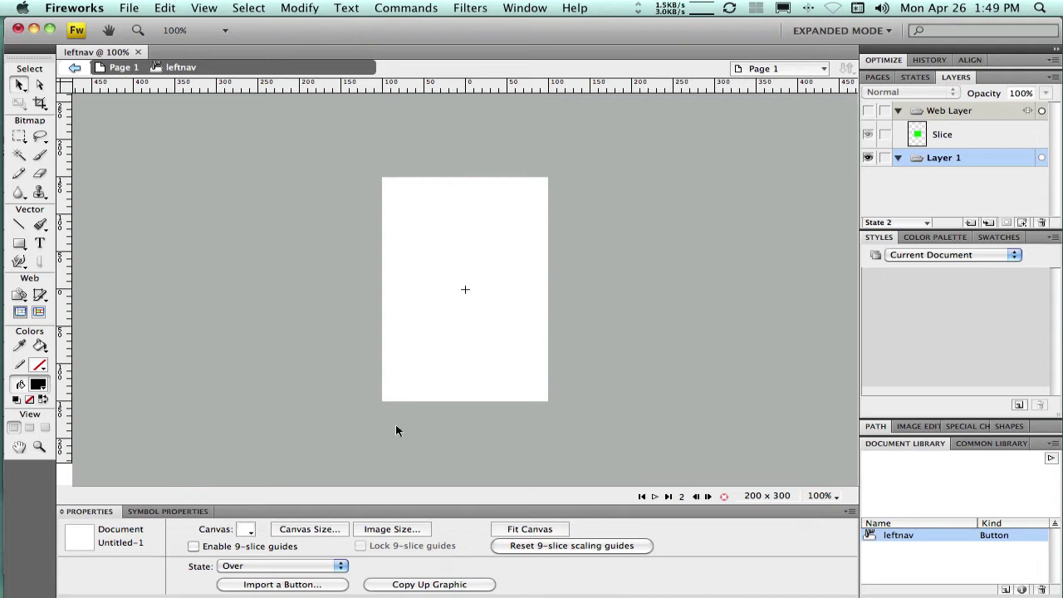
left_click(401, 585)
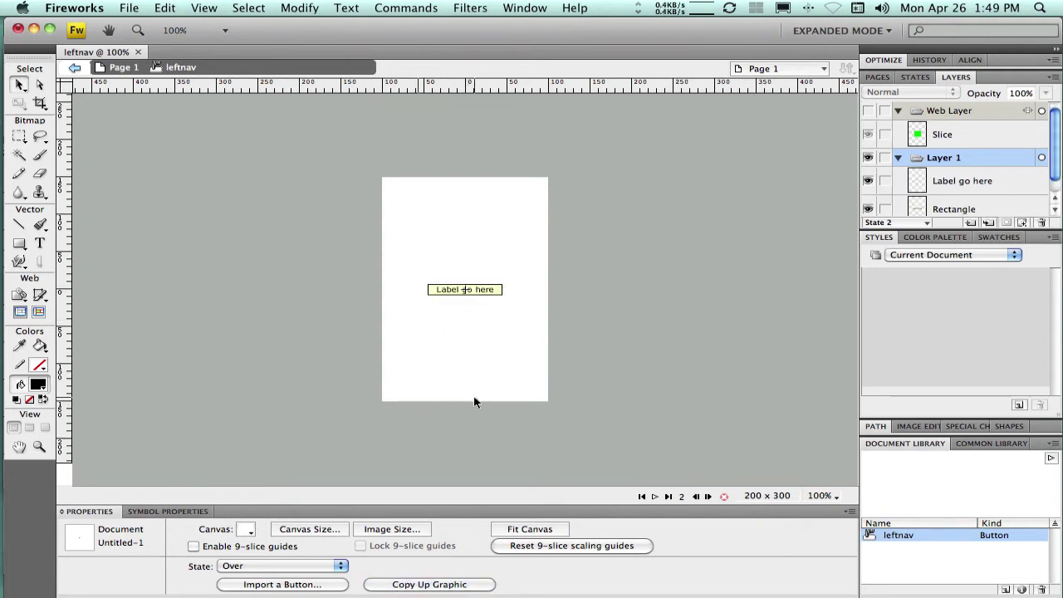
left_click(479, 292)
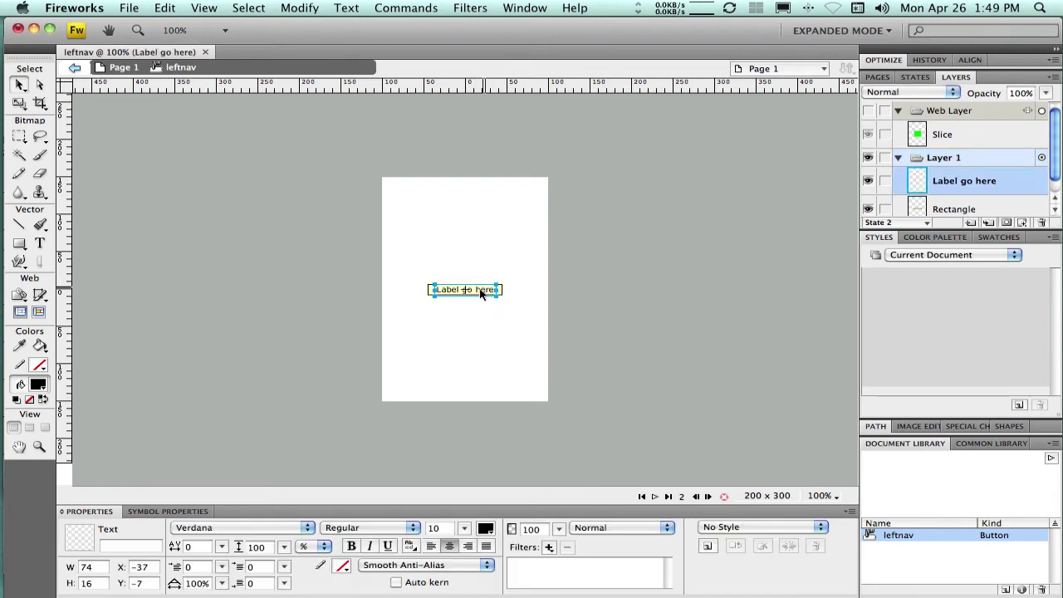
left_click(486, 528)
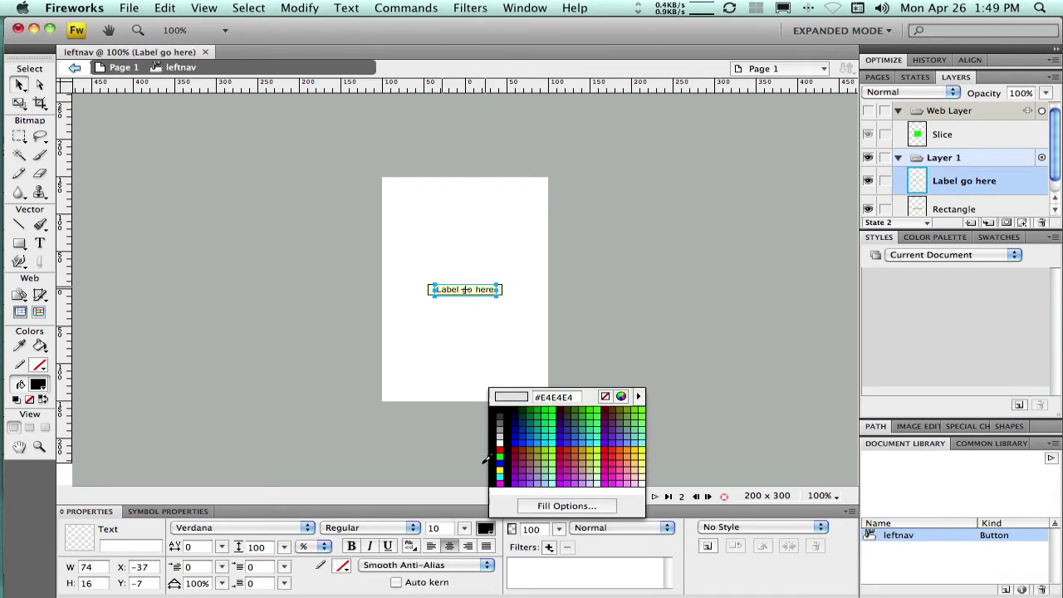
left_click(431, 287)
left_click(440, 335)
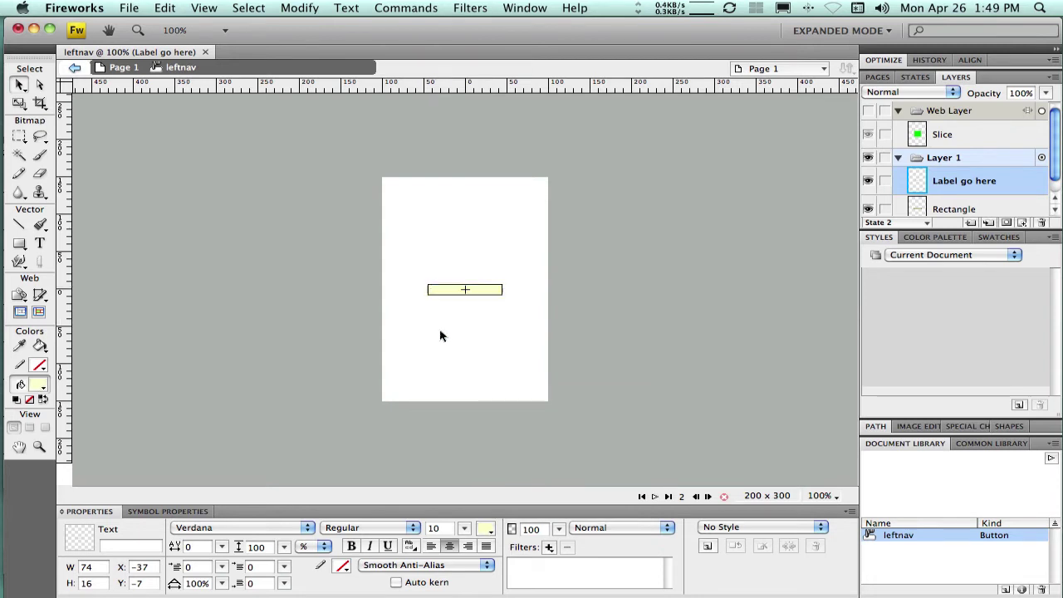
Step: Fill the Over-state rectangle dark grey #333333
left_click(428, 292)
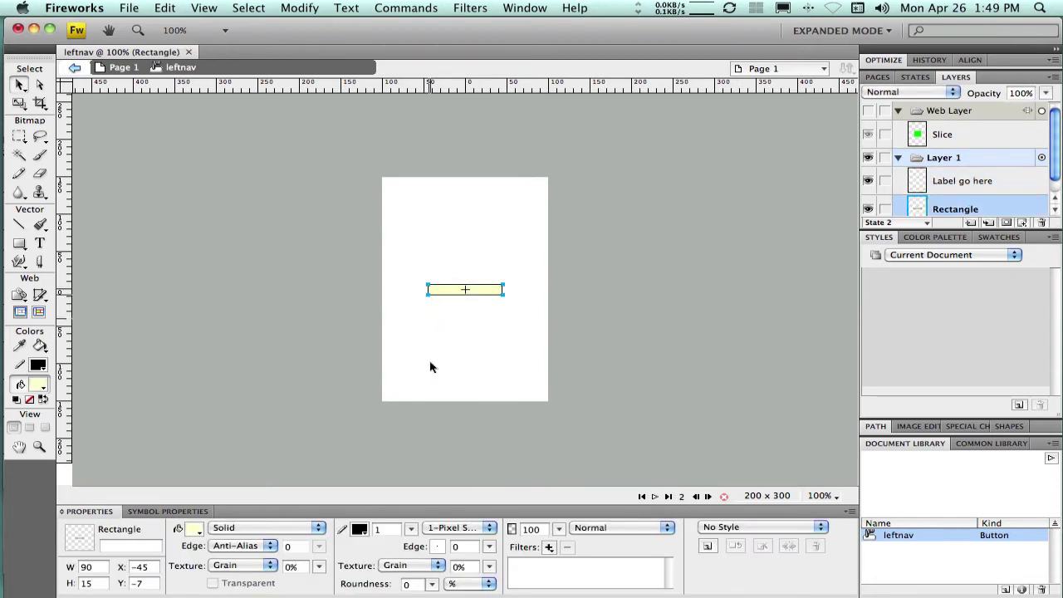
left_click(194, 529)
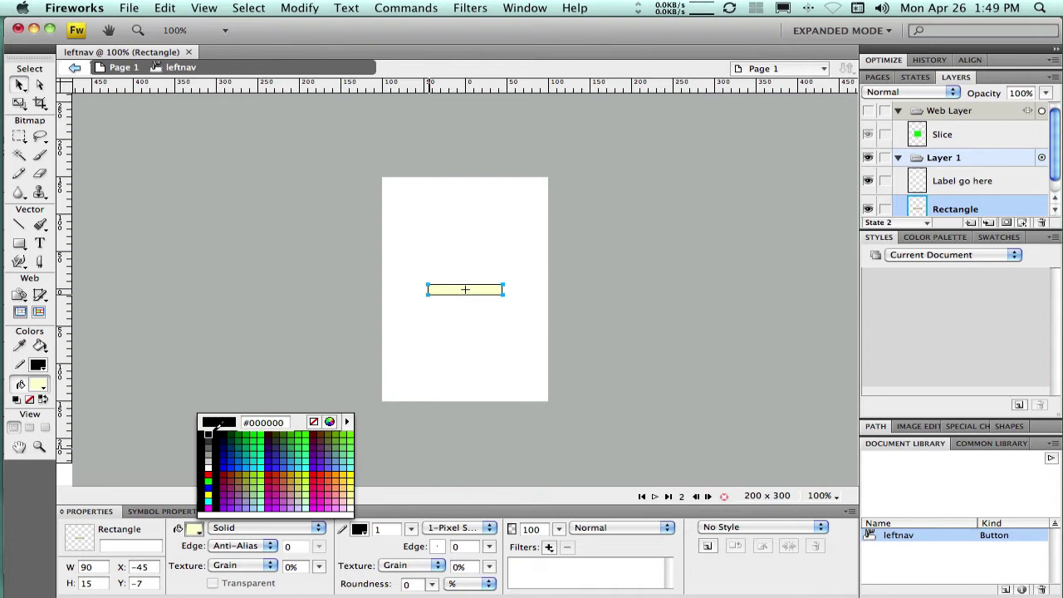
left_click(208, 438)
left_click(452, 373)
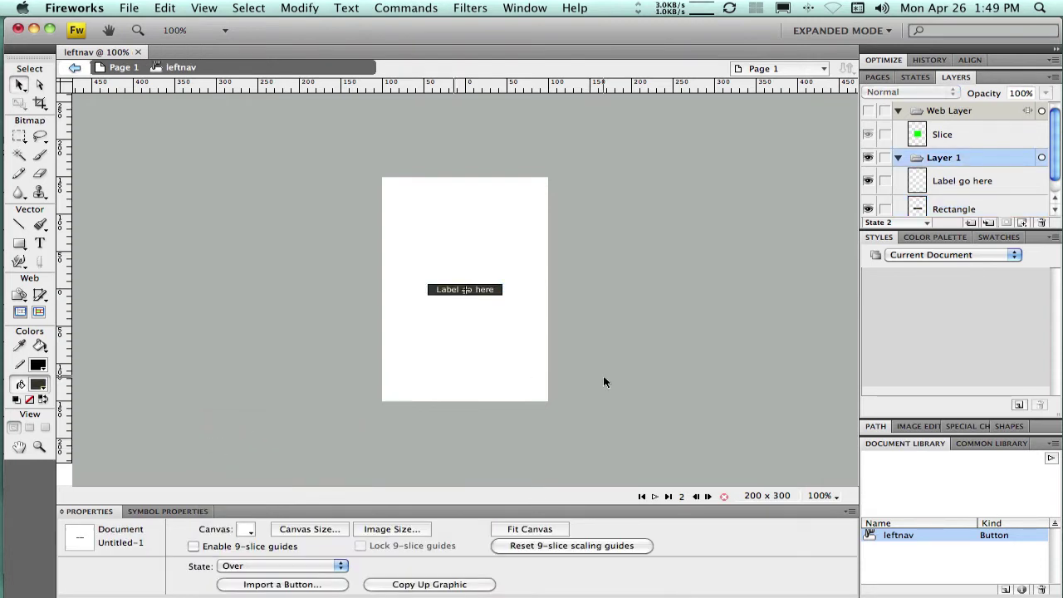
Step: Change the Over-state label to white, then return to the Up state
left_click(473, 289)
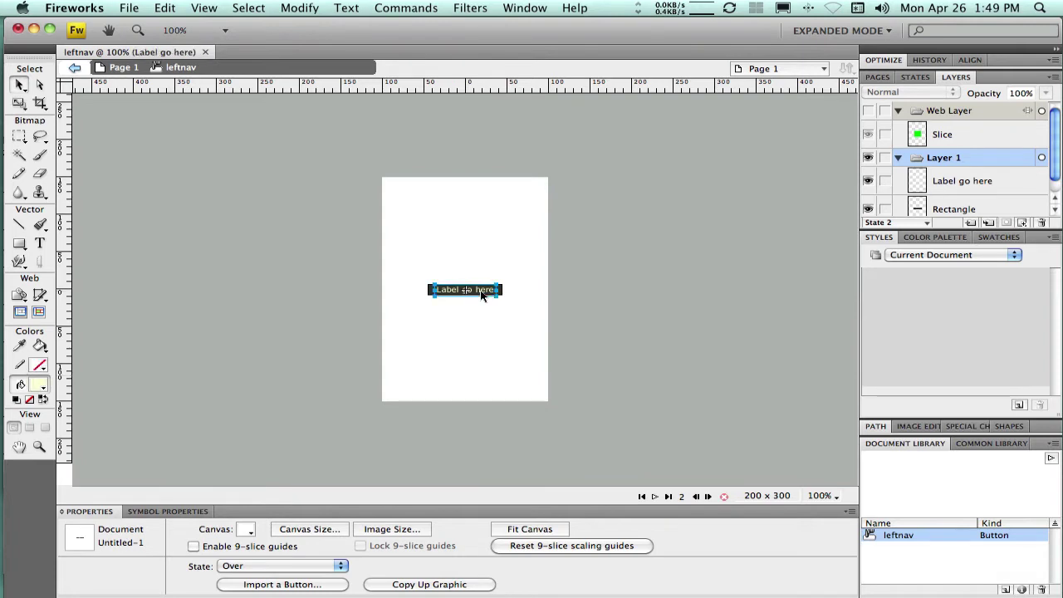
left_click(487, 528)
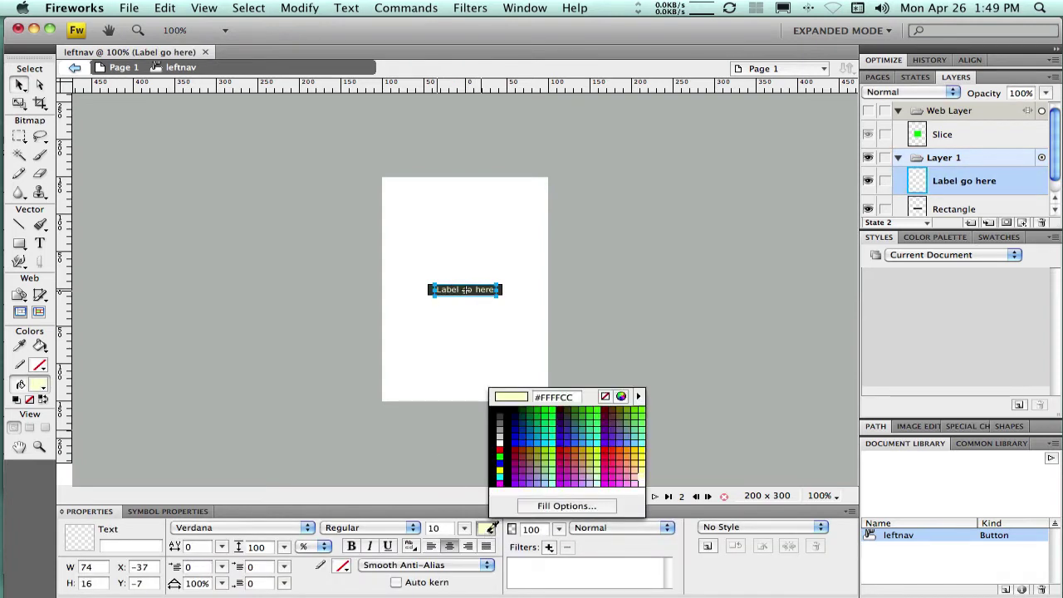
left_click(499, 440)
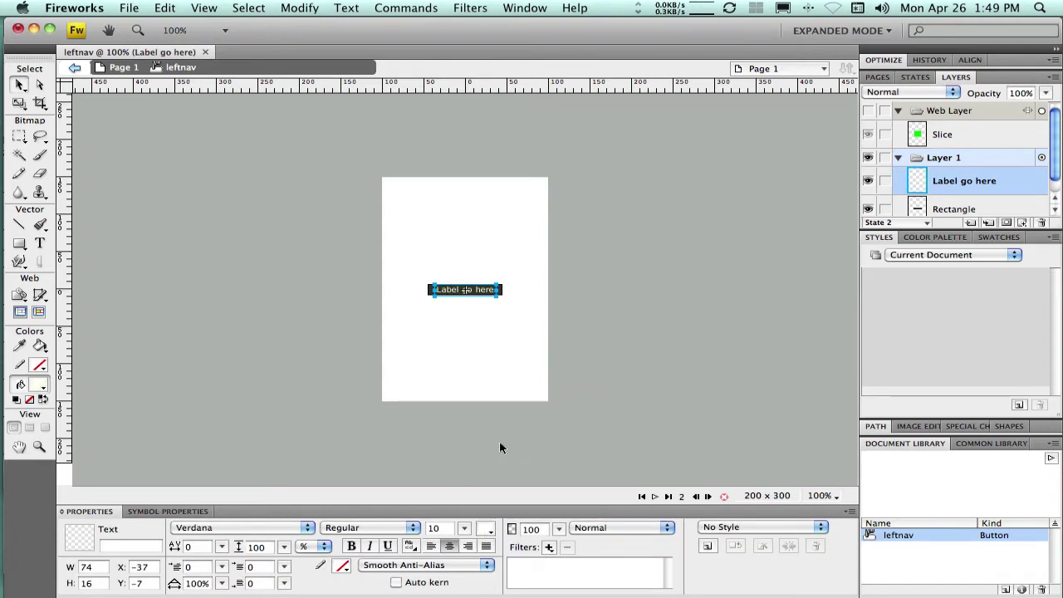
left_click(507, 447)
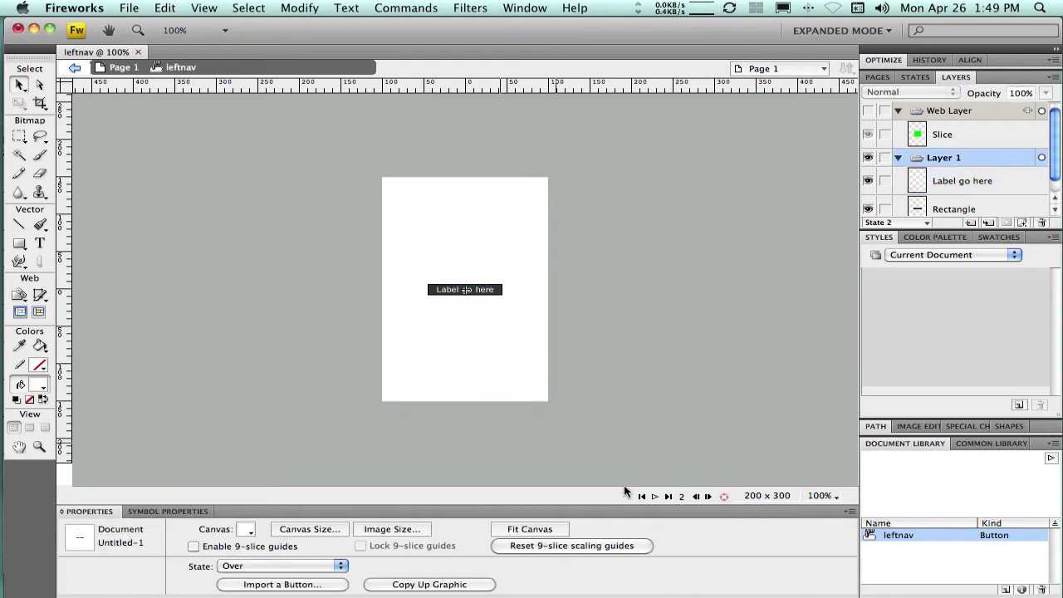
key("super+z")
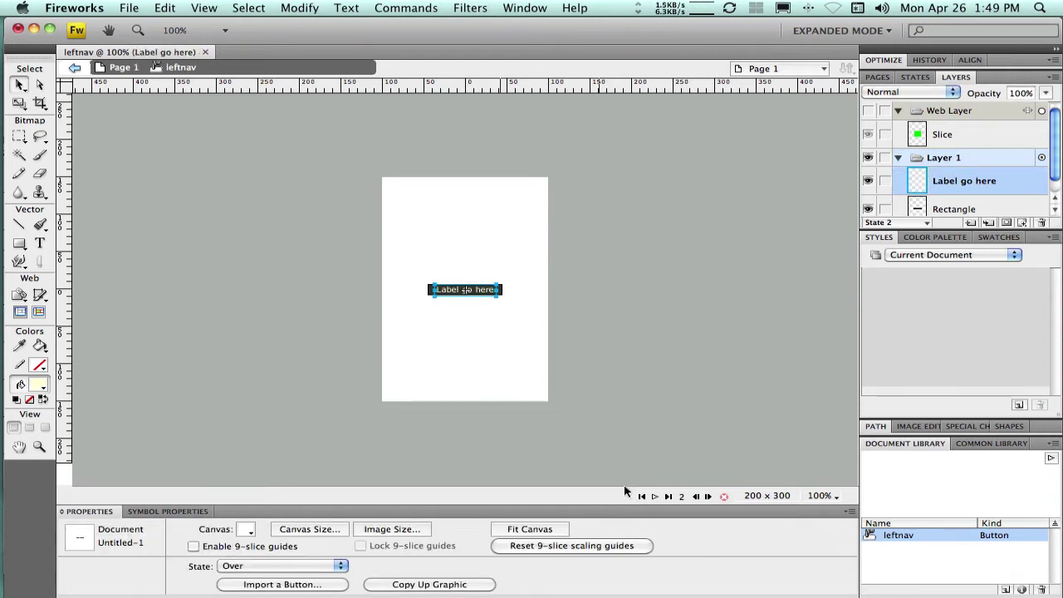
left_click(567, 432)
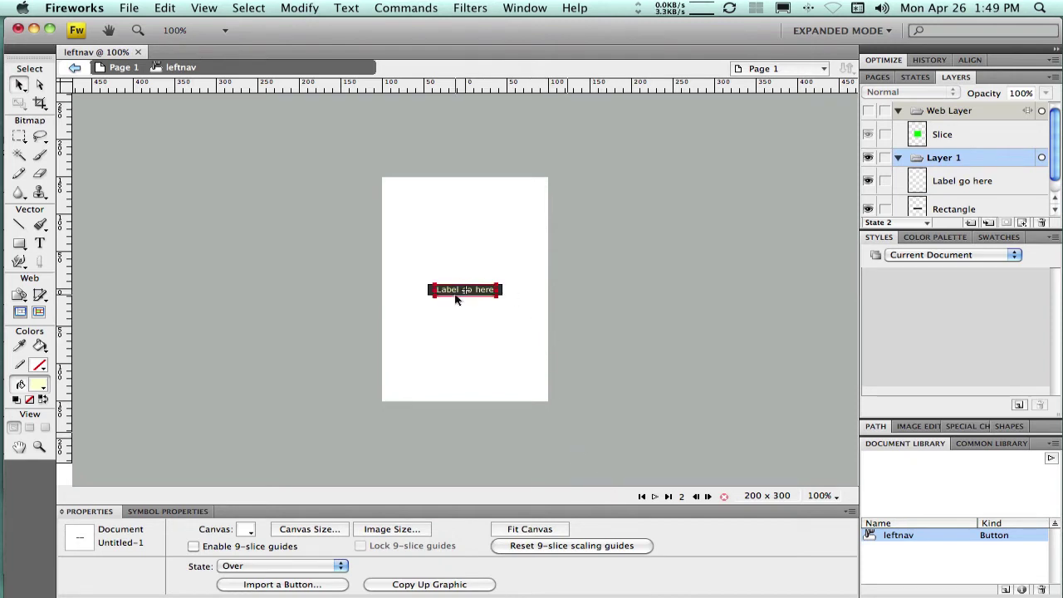
left_click(337, 566)
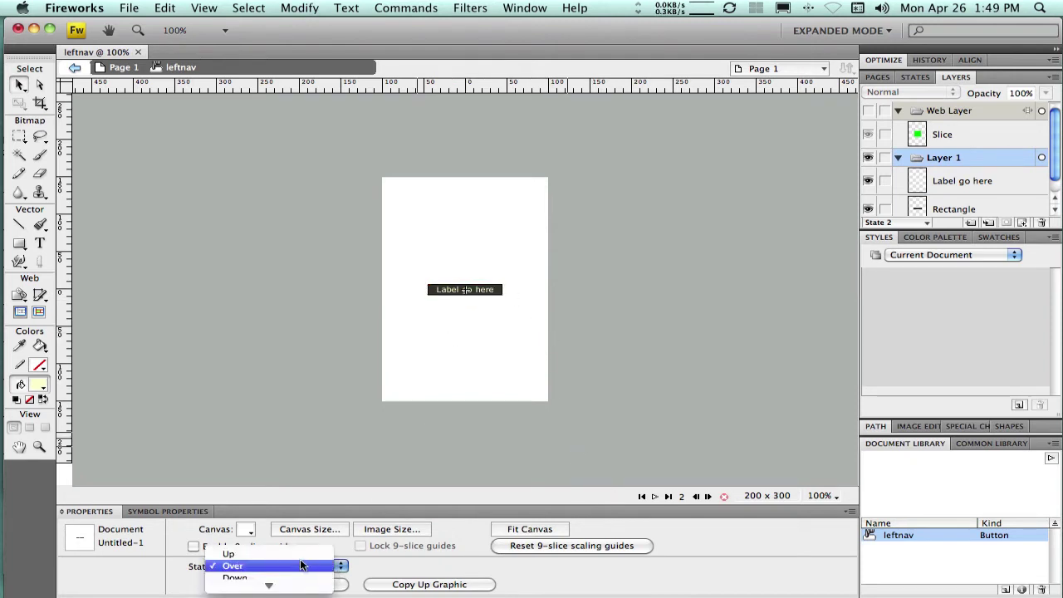
left_click(299, 554)
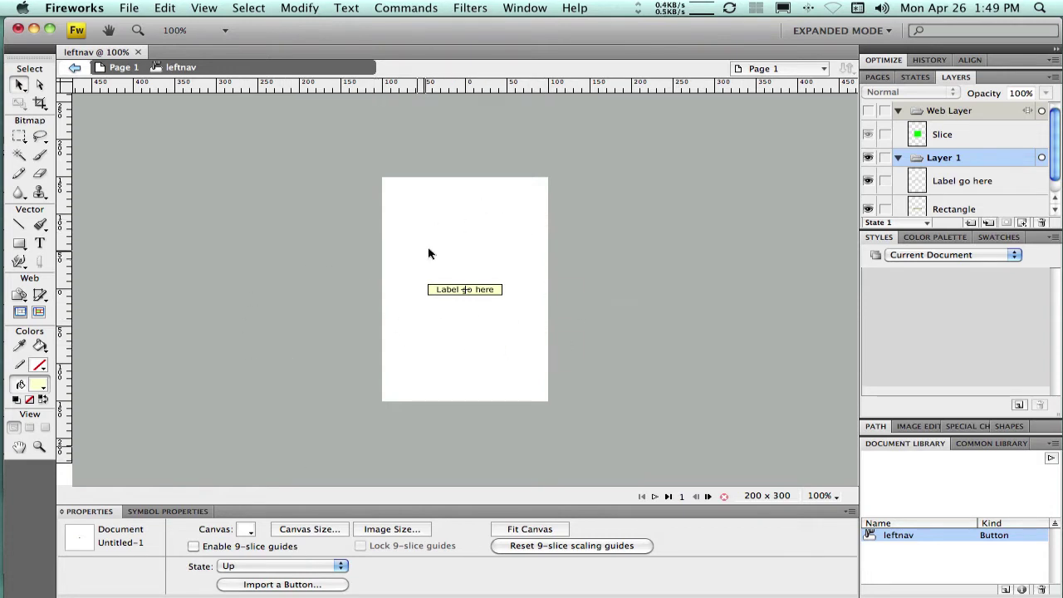
Step: Exit symbol editing and stack five leftnav button instances in a column on the page
left_click(133, 71)
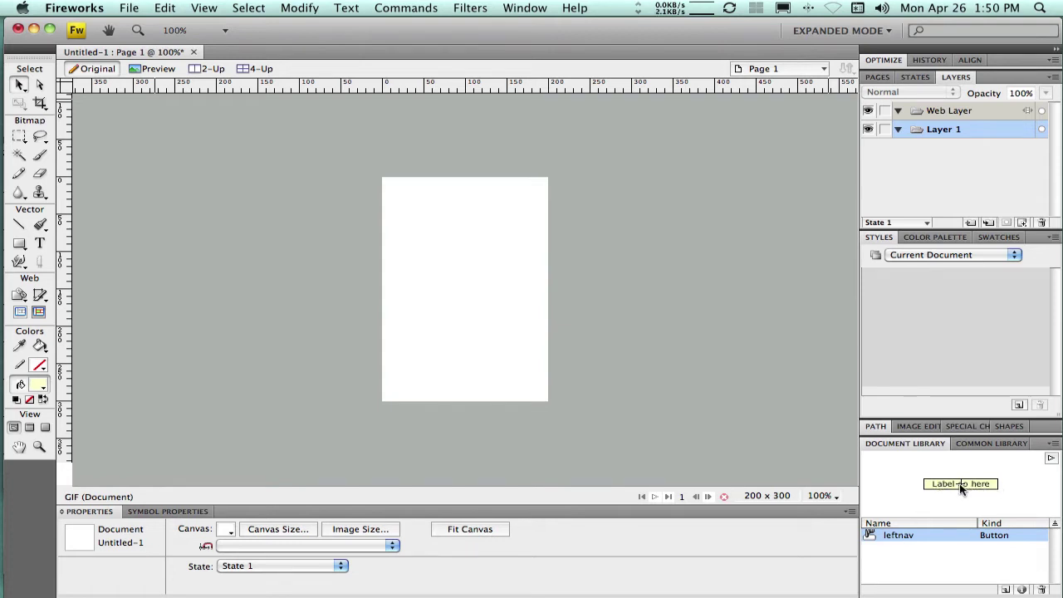
left_click_drag(959, 484, 475, 209)
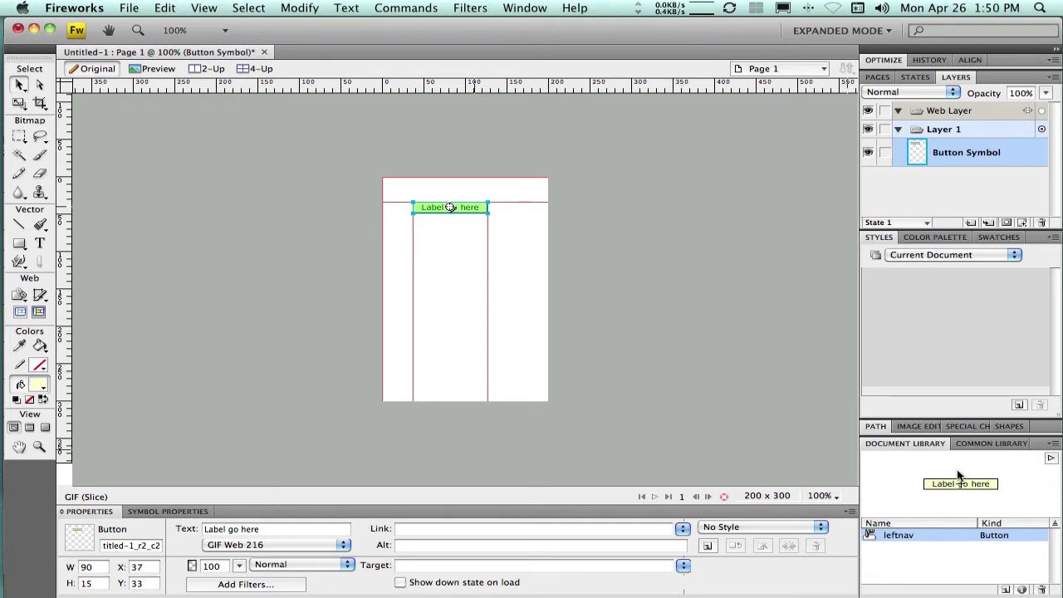
left_click_drag(978, 483, 471, 219)
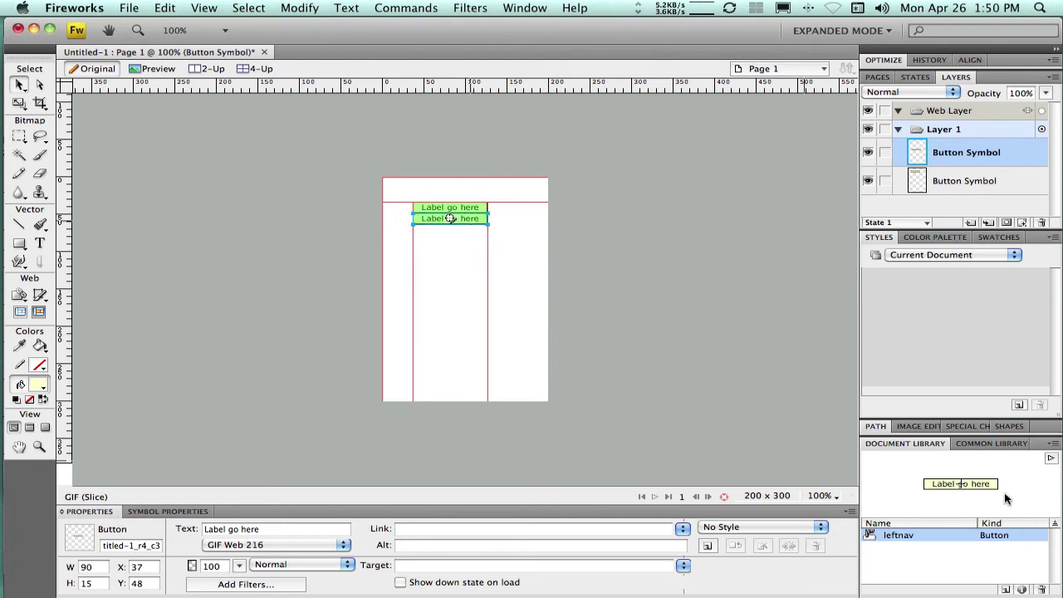
left_click_drag(979, 482, 471, 232)
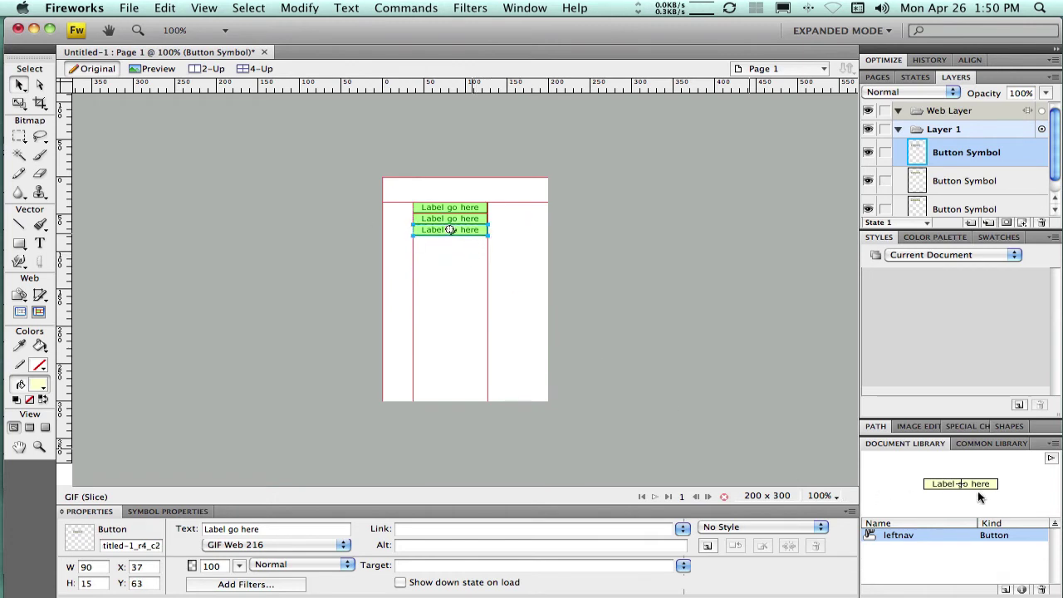
left_click_drag(984, 484, 475, 242)
left_click(795, 472)
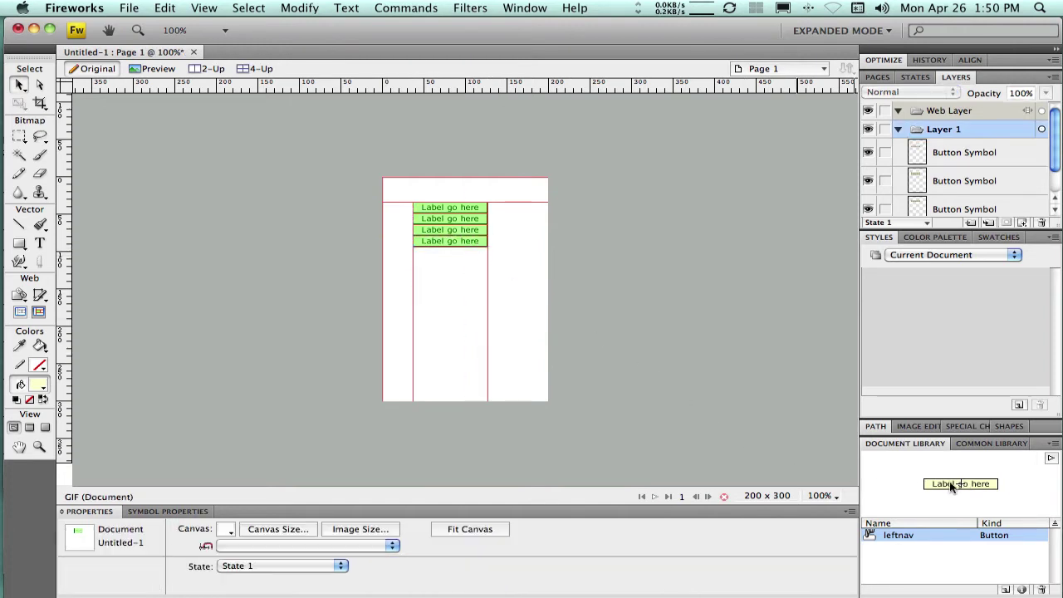
left_click_drag(942, 482, 458, 252)
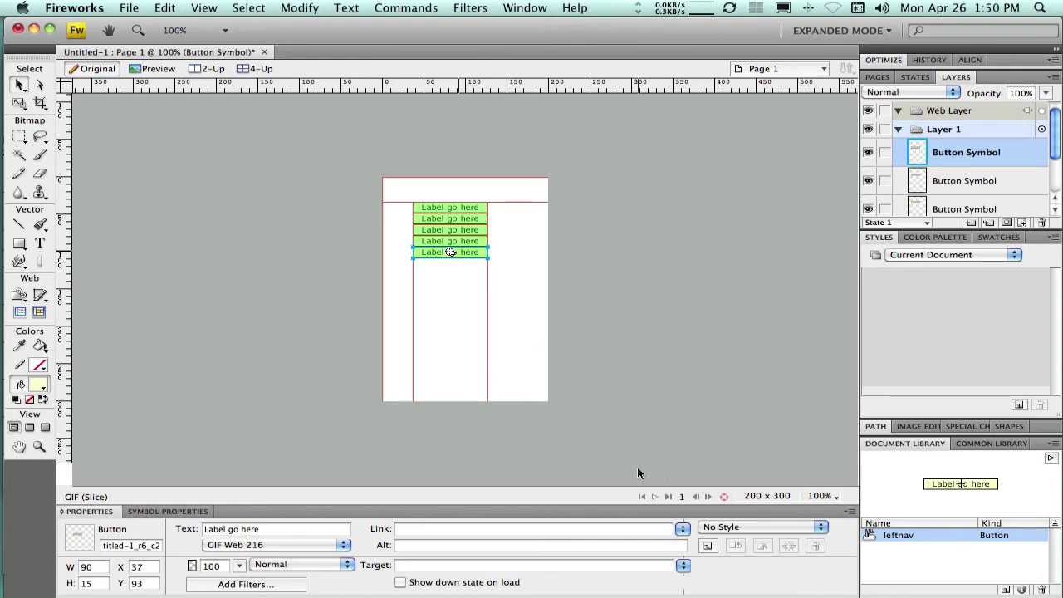
left_click(39, 447)
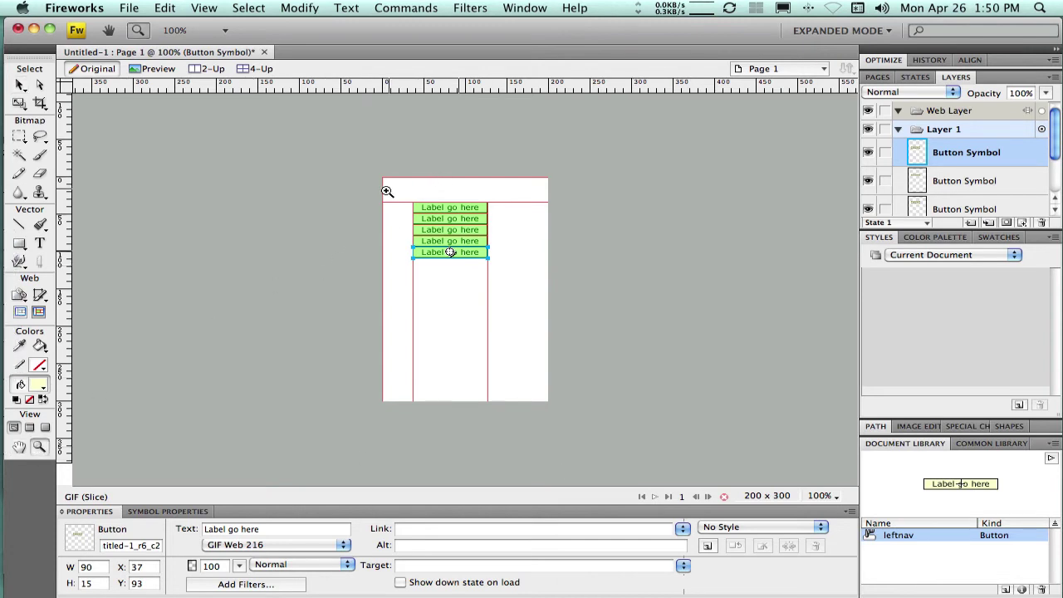
left_click_drag(387, 191, 498, 274)
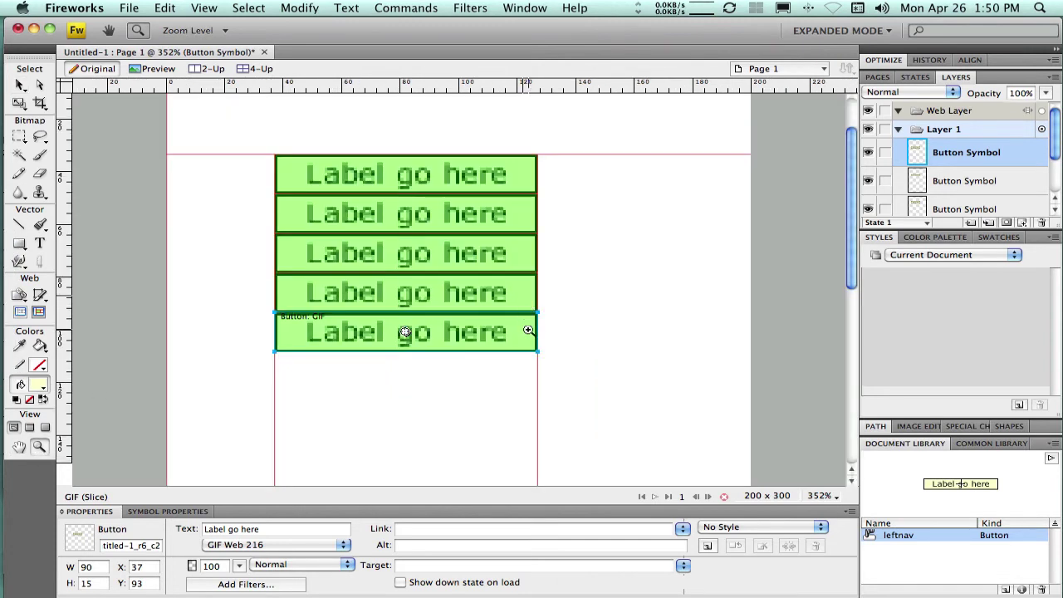
Step: Relabel the top two buttons 'Label One' and 'Label Two'
left_click(20, 84)
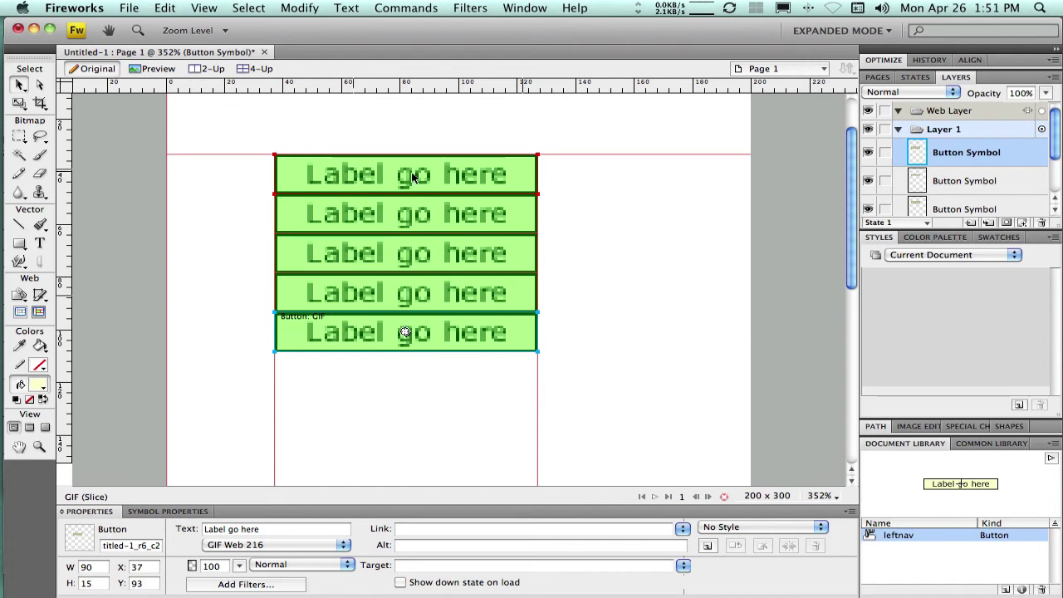
left_click(449, 179)
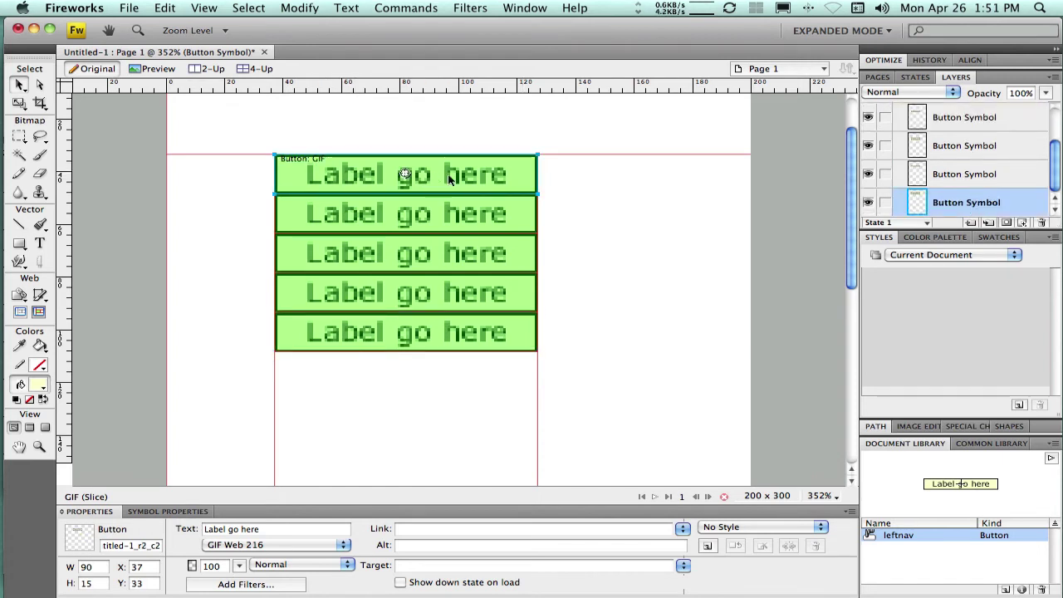
left_click(271, 533)
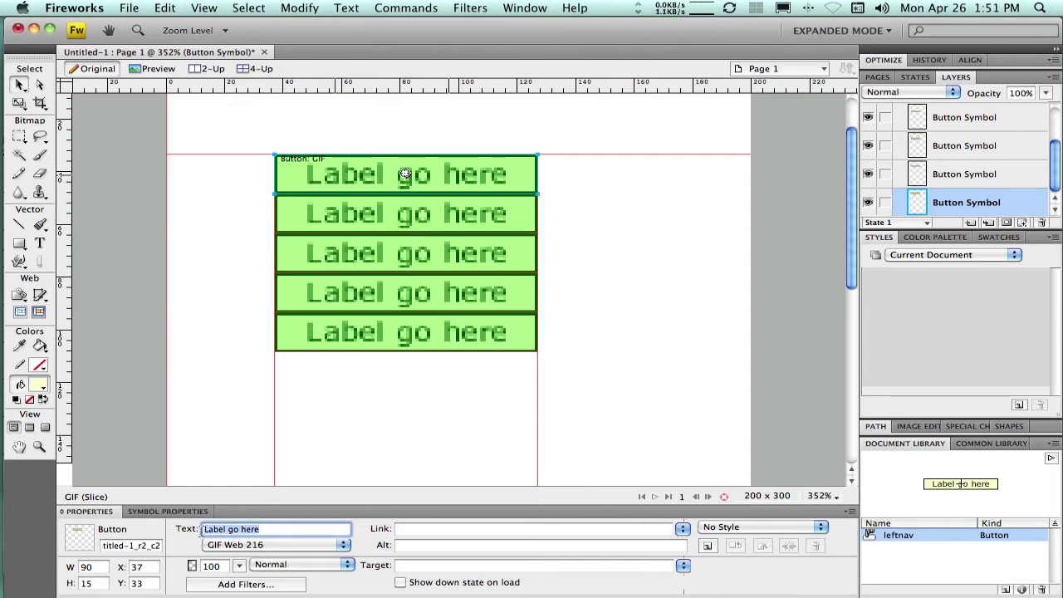
type("Label")
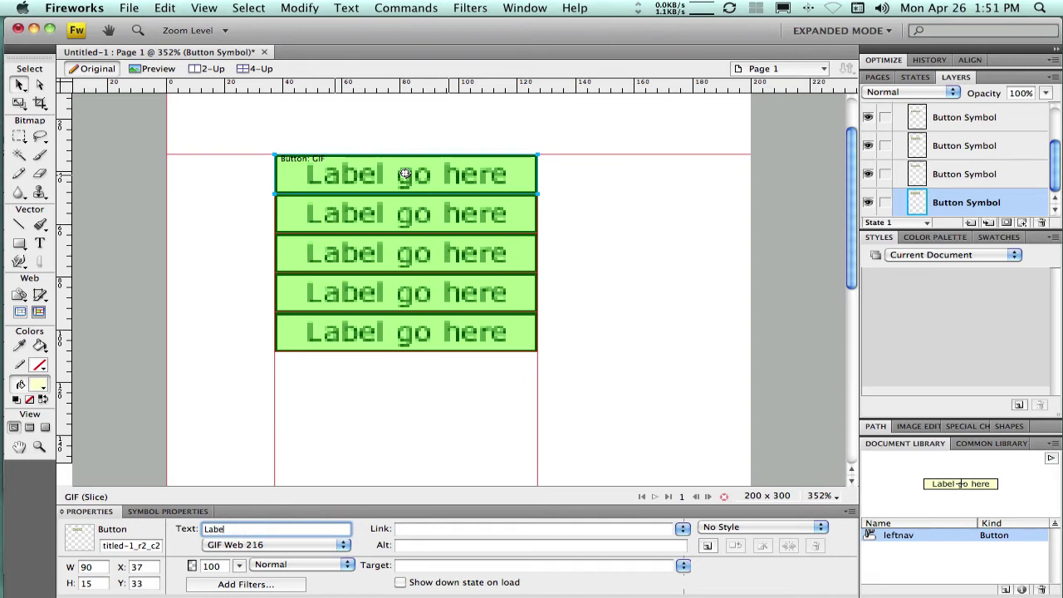
type(" One")
key("Return")
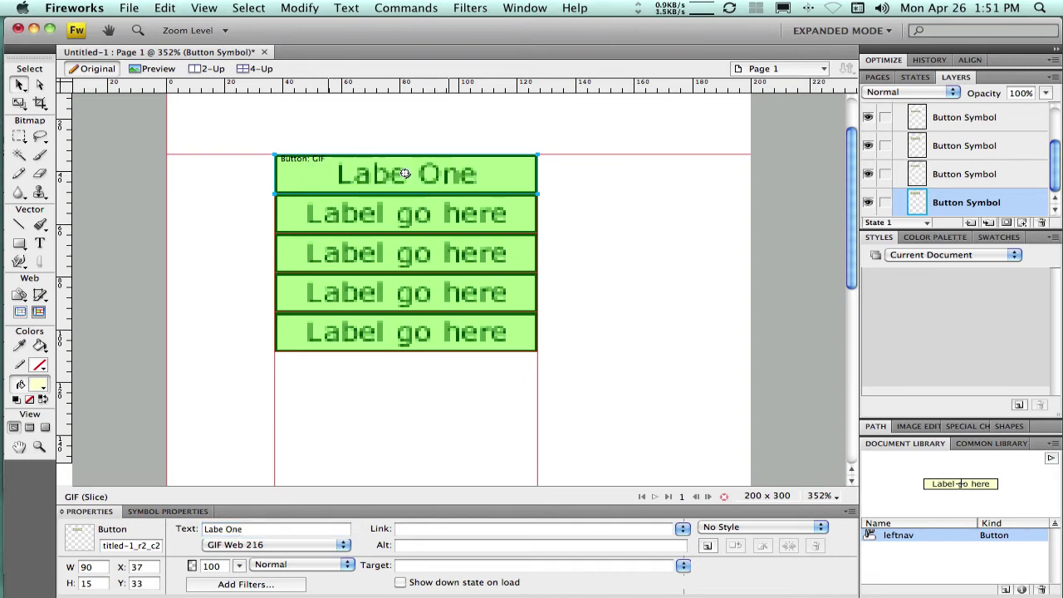
left_click(355, 221)
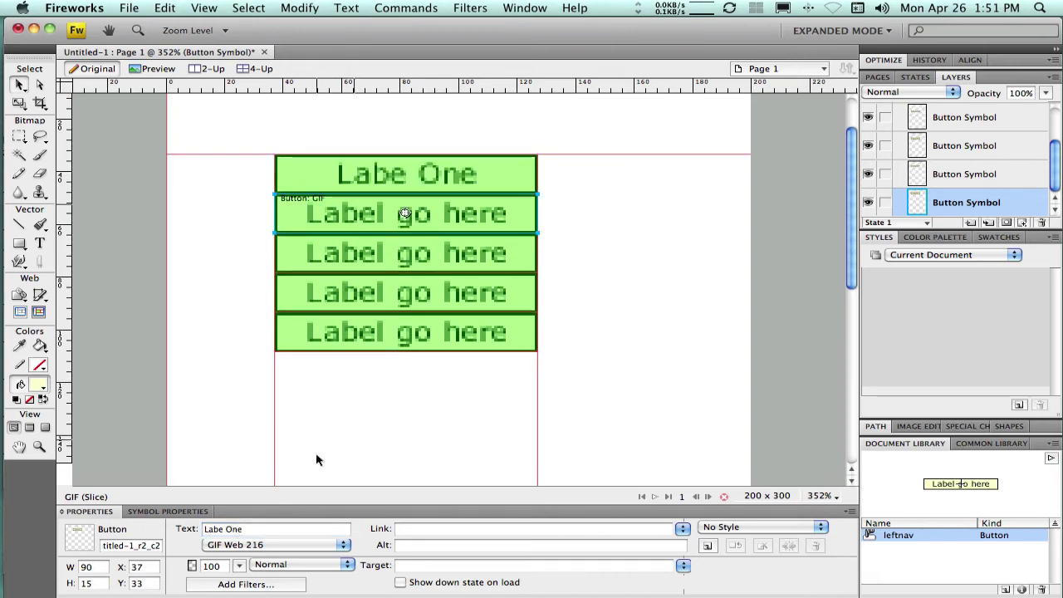
left_click(272, 528)
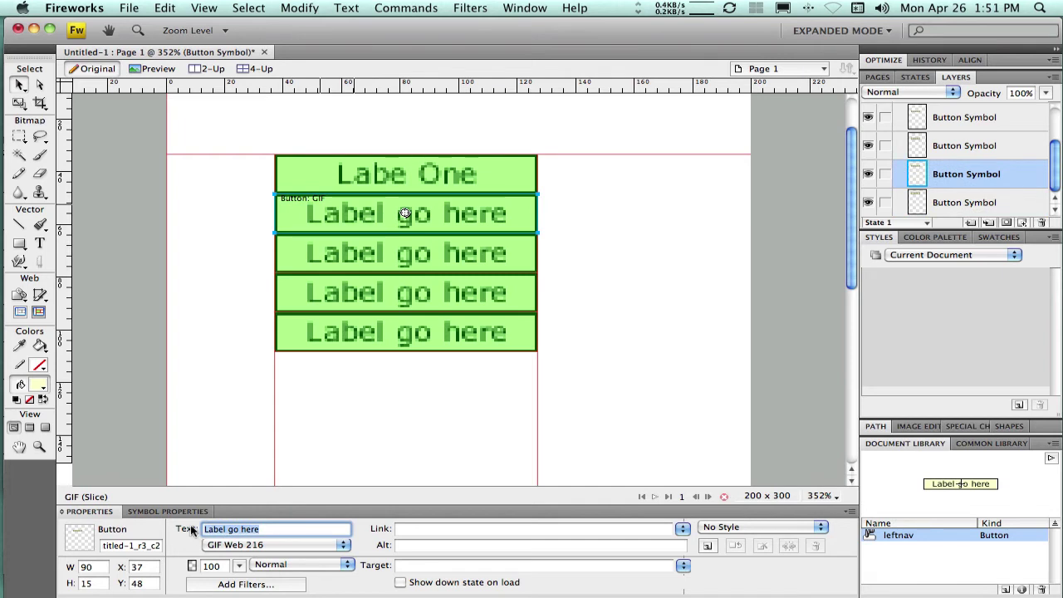
type("Label Two")
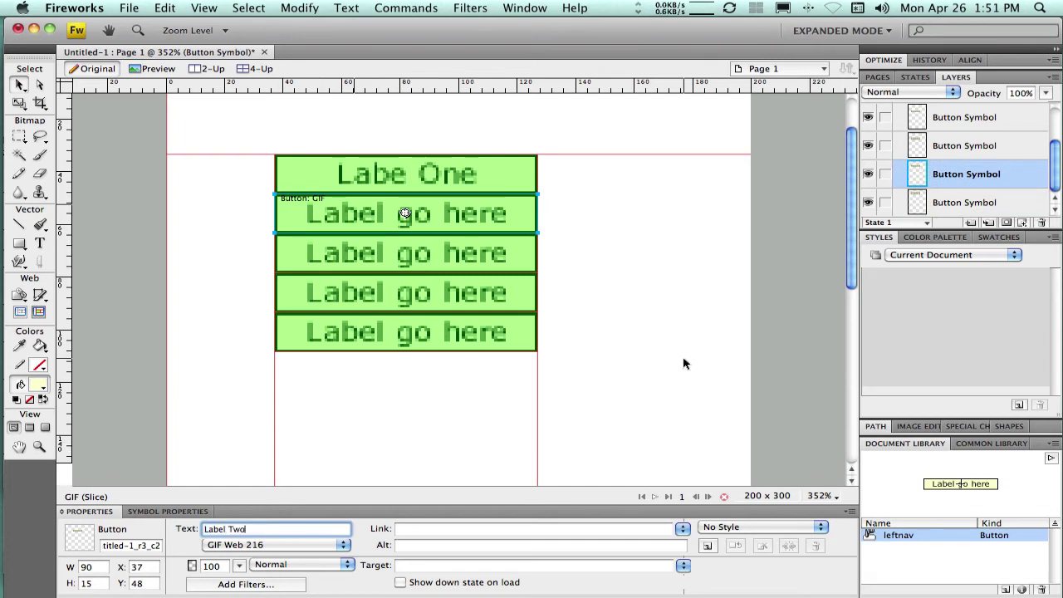
left_click(498, 257)
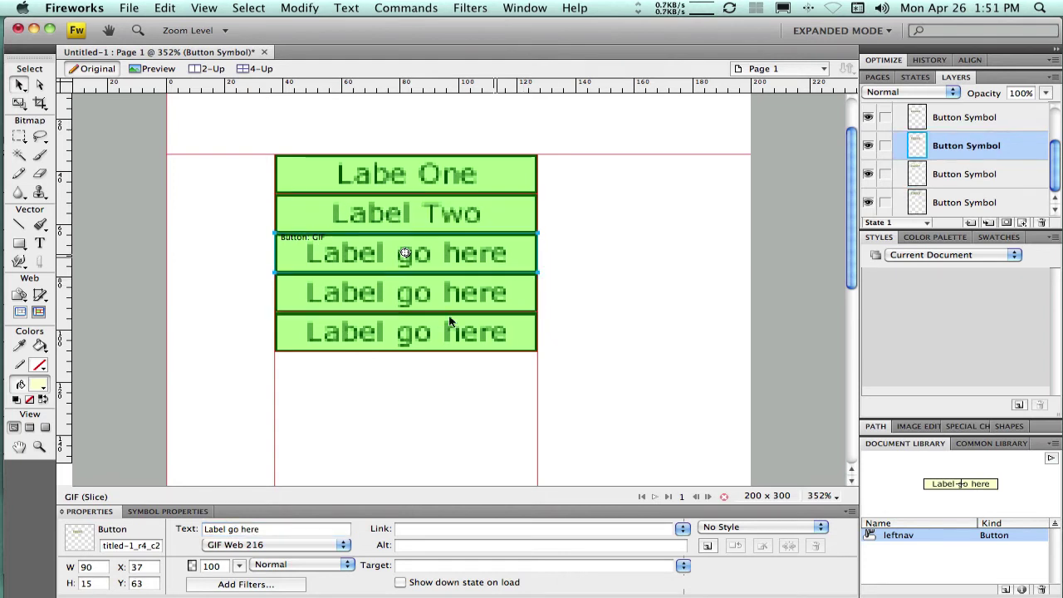
Step: Relabel the remaining buttons 'Label Three', 'Label Four' and 'Label Five'
left_click_drag(270, 533, 197, 533)
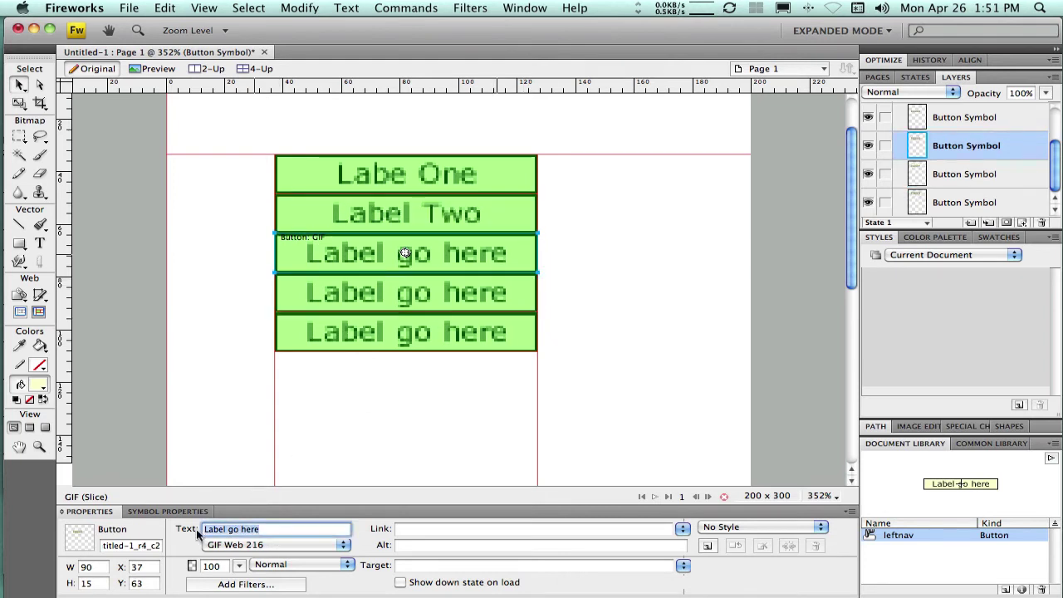
type("Label")
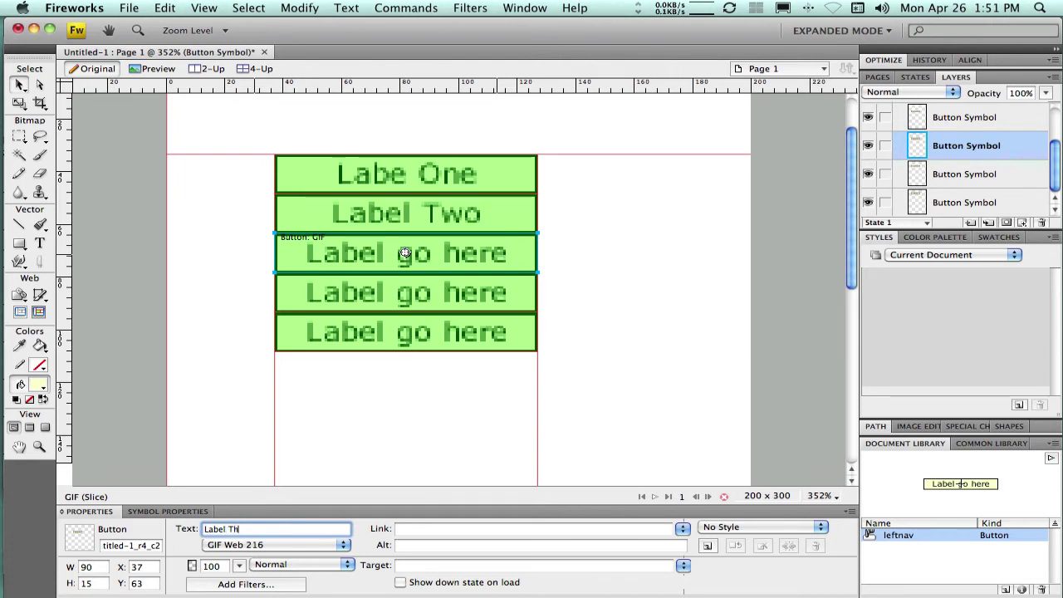
left_click(427, 299)
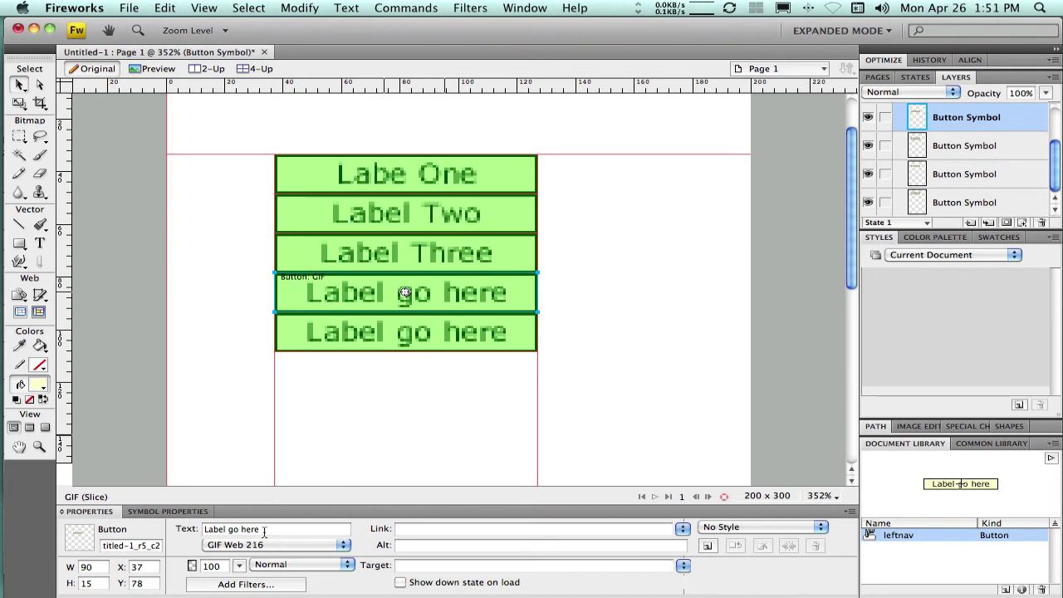
left_click_drag(266, 533, 195, 529)
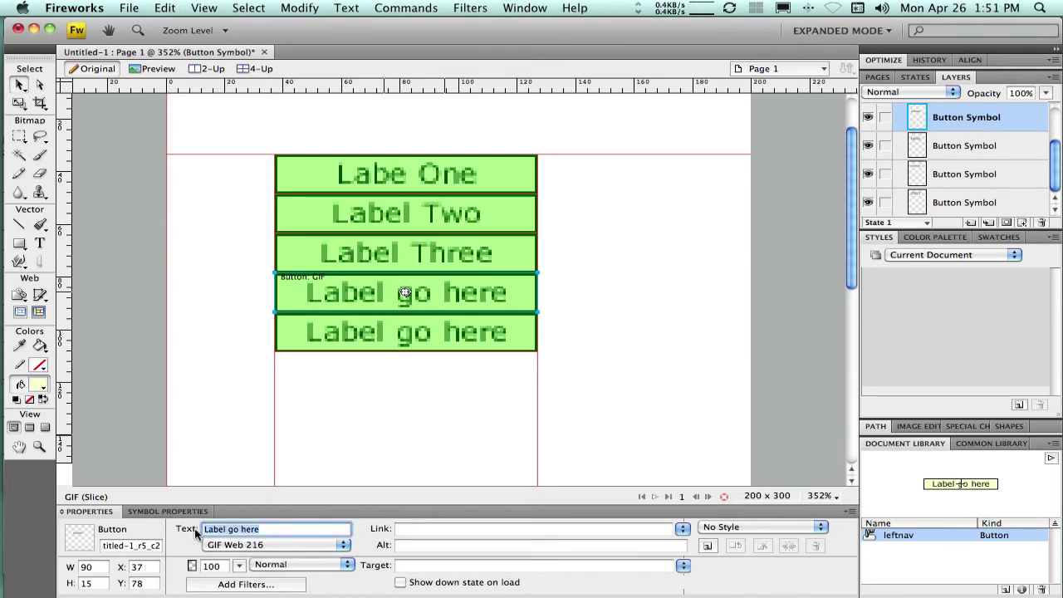
type("Aoau")
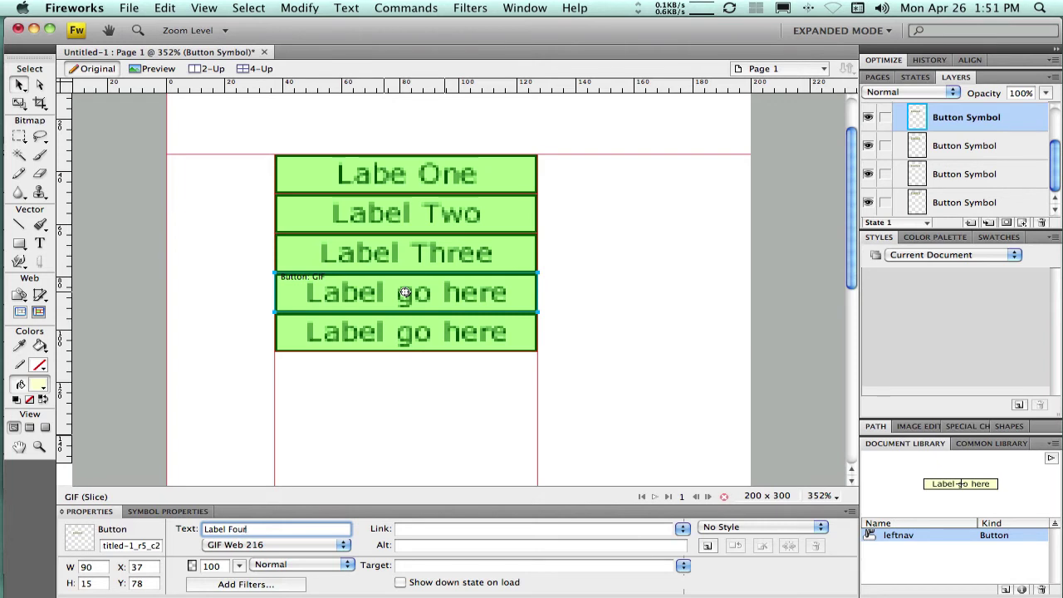
left_click(492, 348)
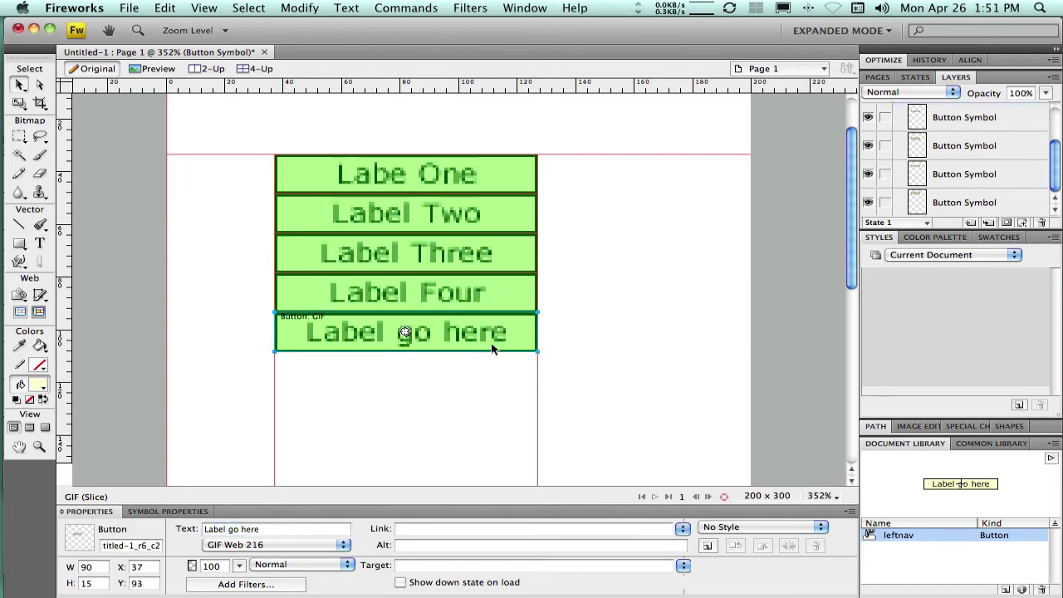
left_click(206, 530)
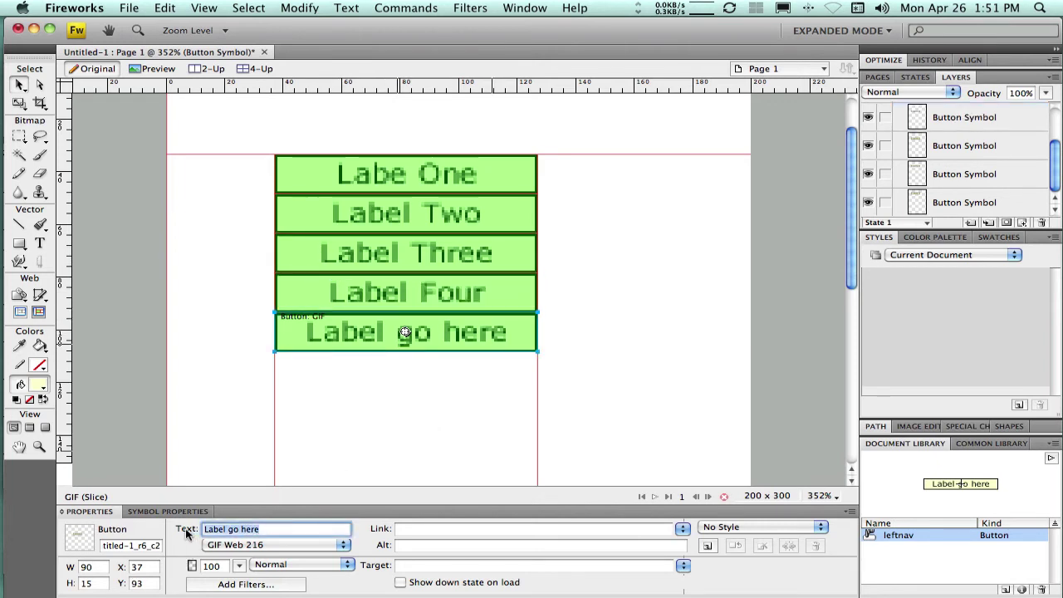
type("Label Fi")
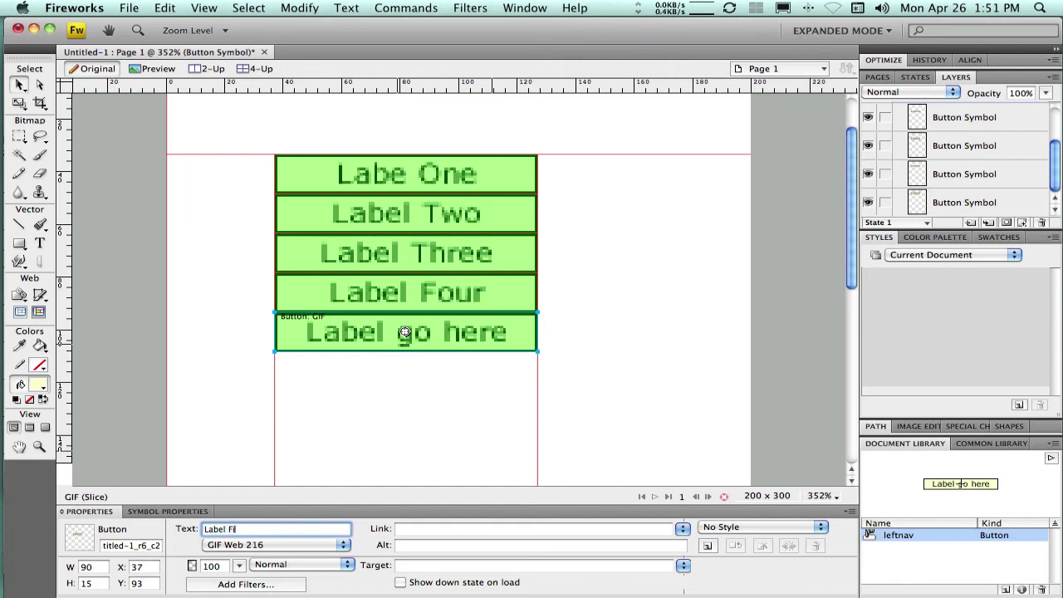
type("ve")
left_click(336, 415)
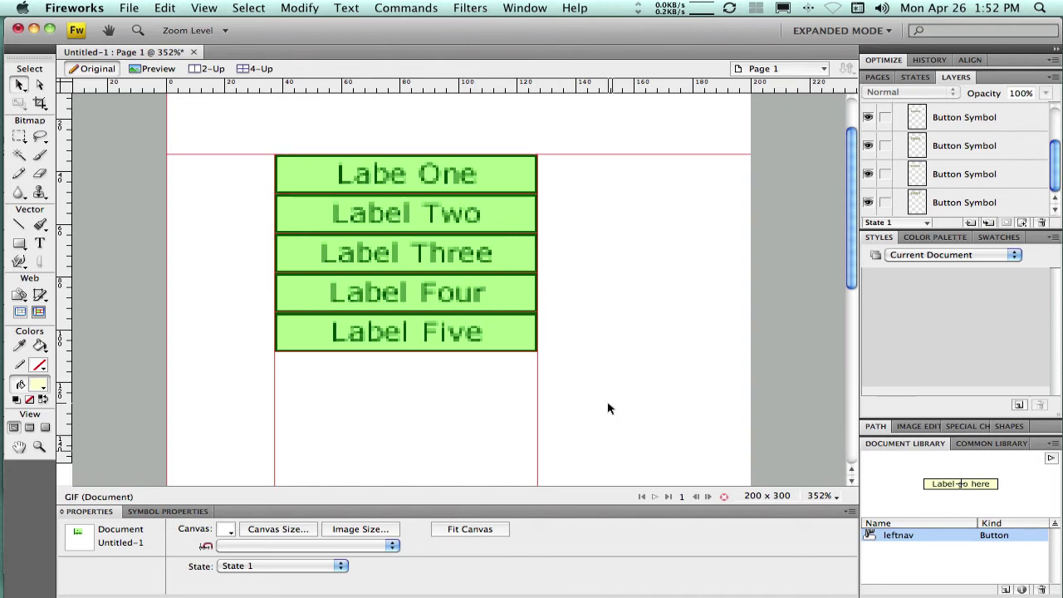
Step: Fit the canvas tightly to the buttons at 90 x 75, check Preview, then select Label One
left_click(478, 530)
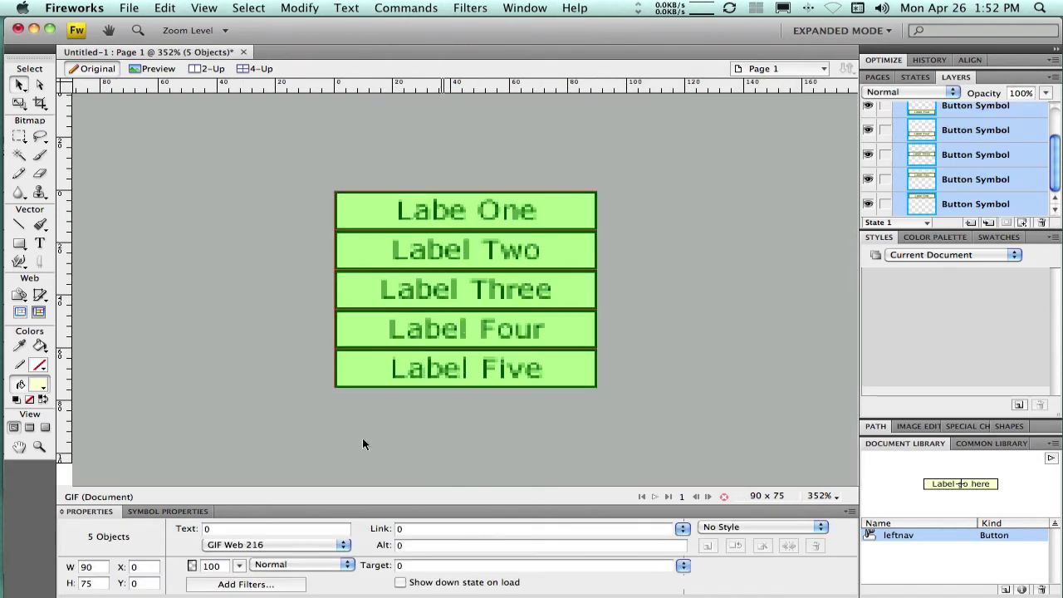
left_click(457, 425)
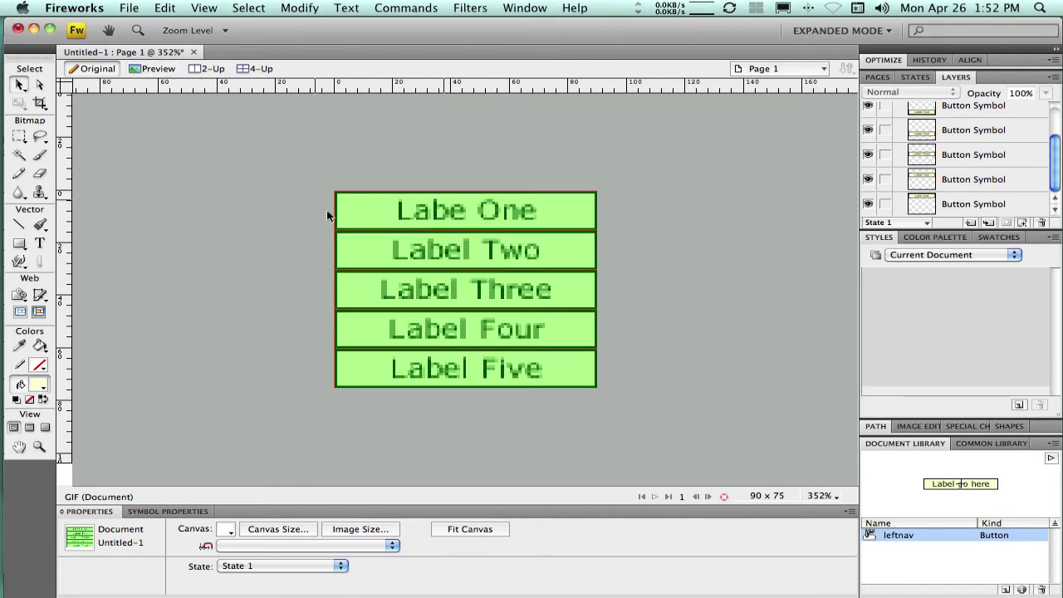
left_click(159, 70)
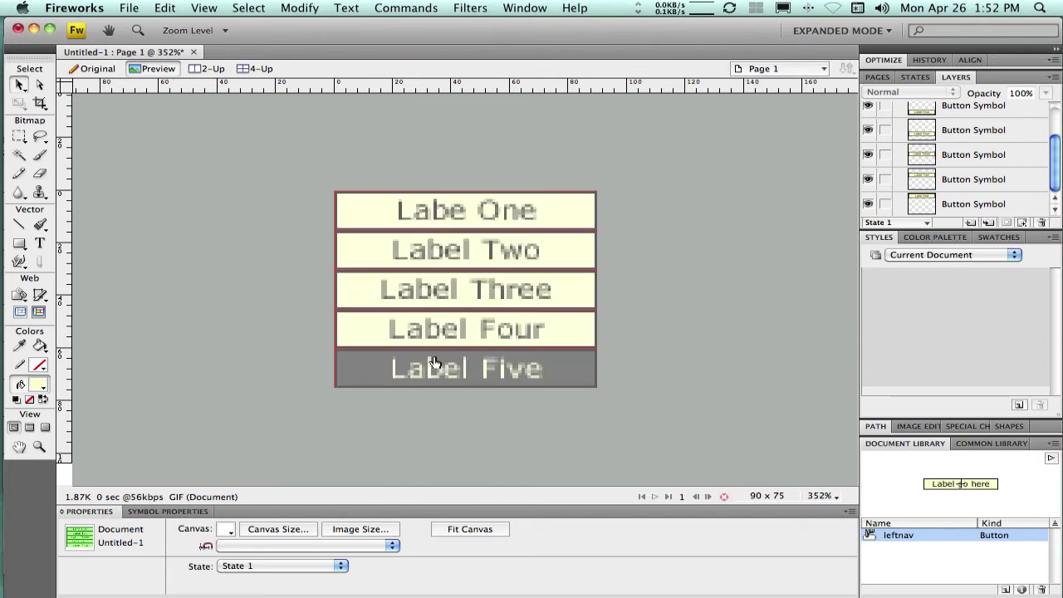
left_click(108, 71)
left_click(351, 225)
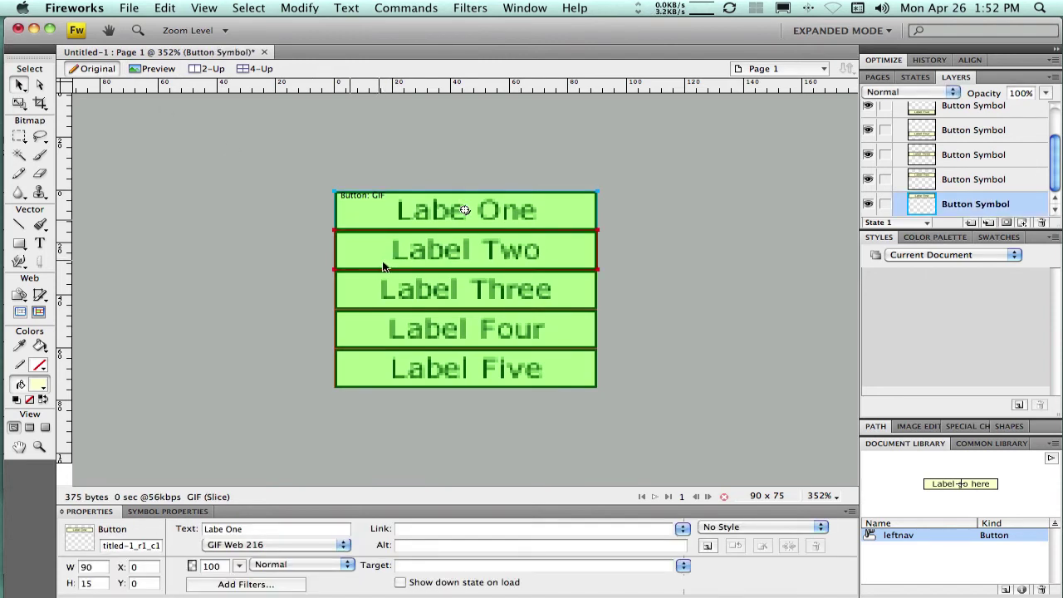
Step: Give all five button slices the GIF Adaptive 256 export format and preview the optimized buttons
left_click_drag(287, 170, 623, 453)
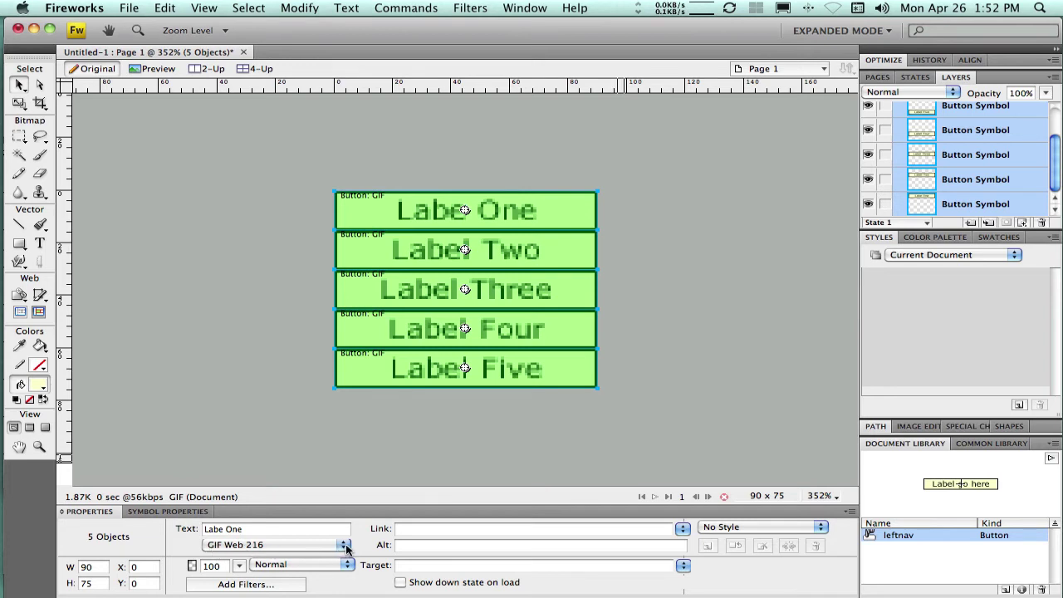
left_click(276, 546)
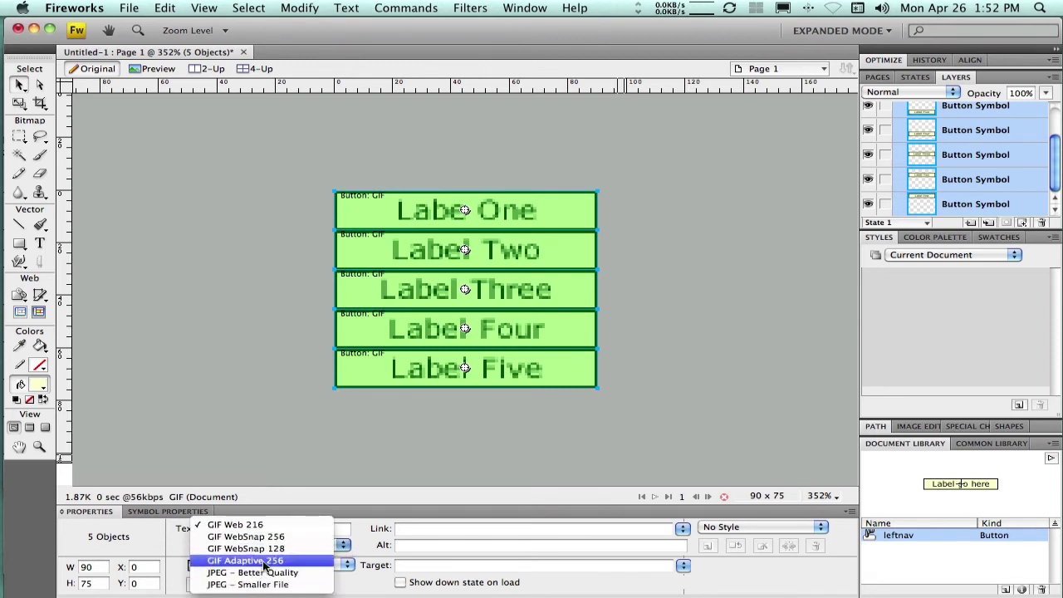
left_click(264, 563)
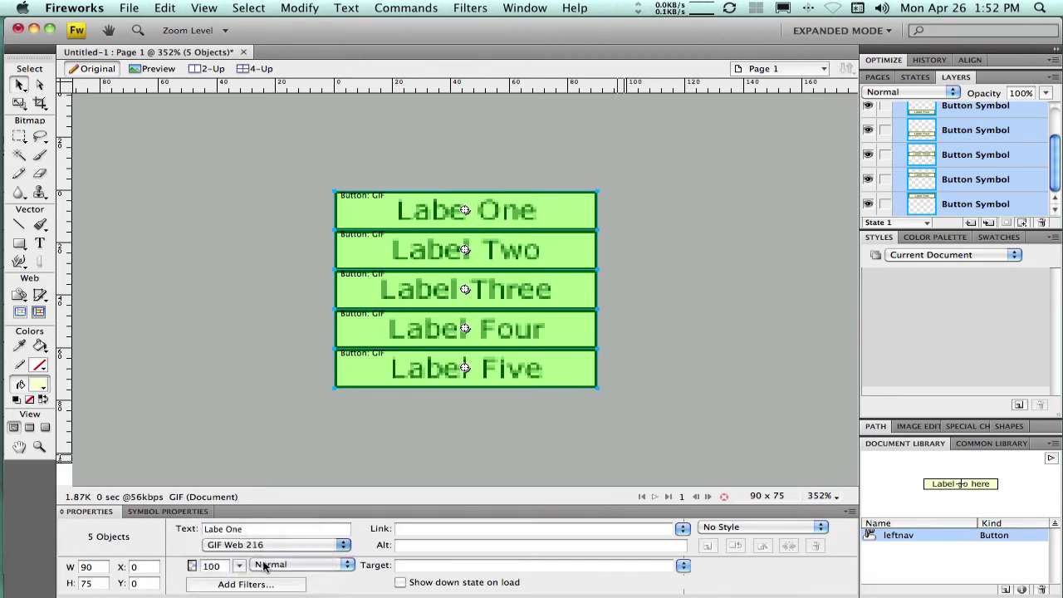
left_click(314, 470)
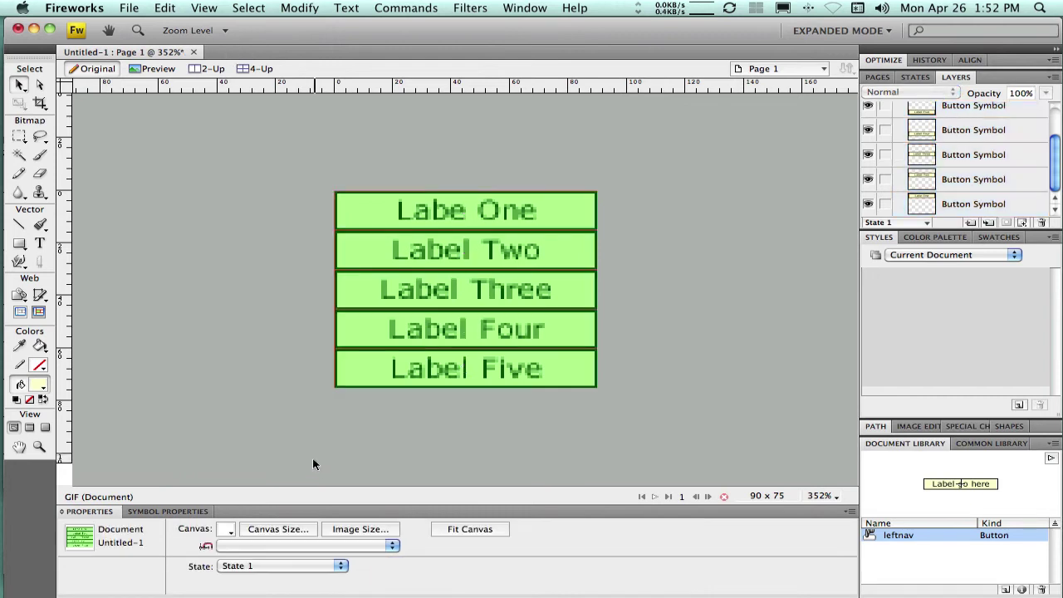
left_click(152, 69)
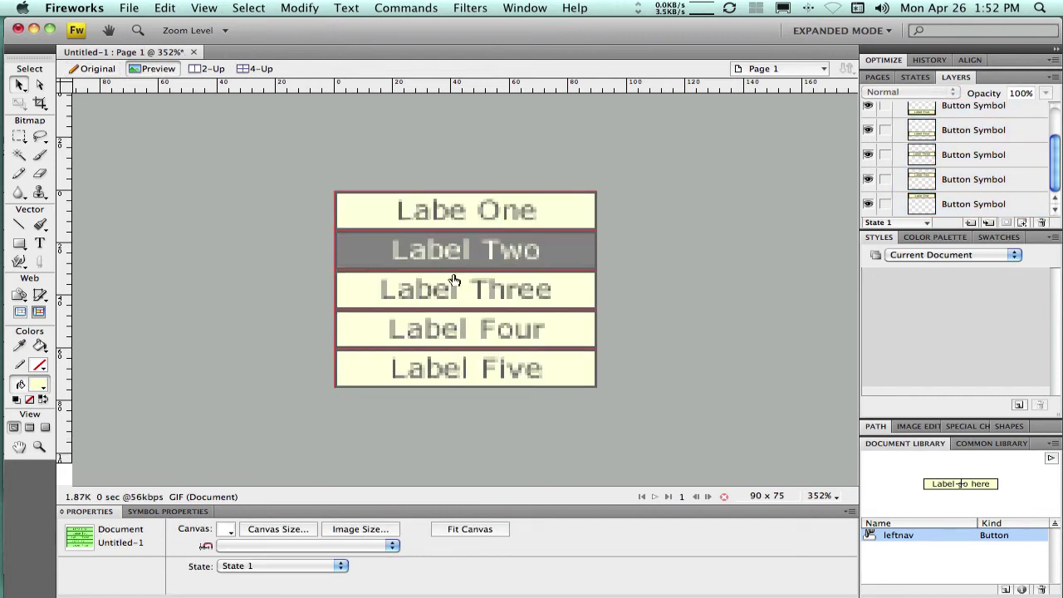
Step: View the buttons at 100% zoom, test their rollovers, then return to Original view
left_click(824, 495)
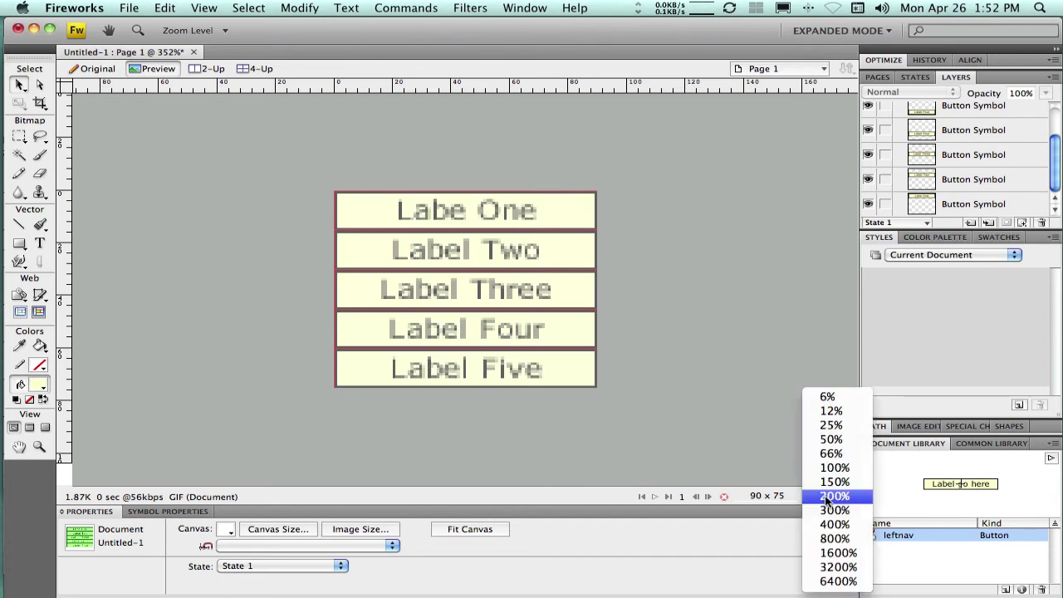
left_click(828, 467)
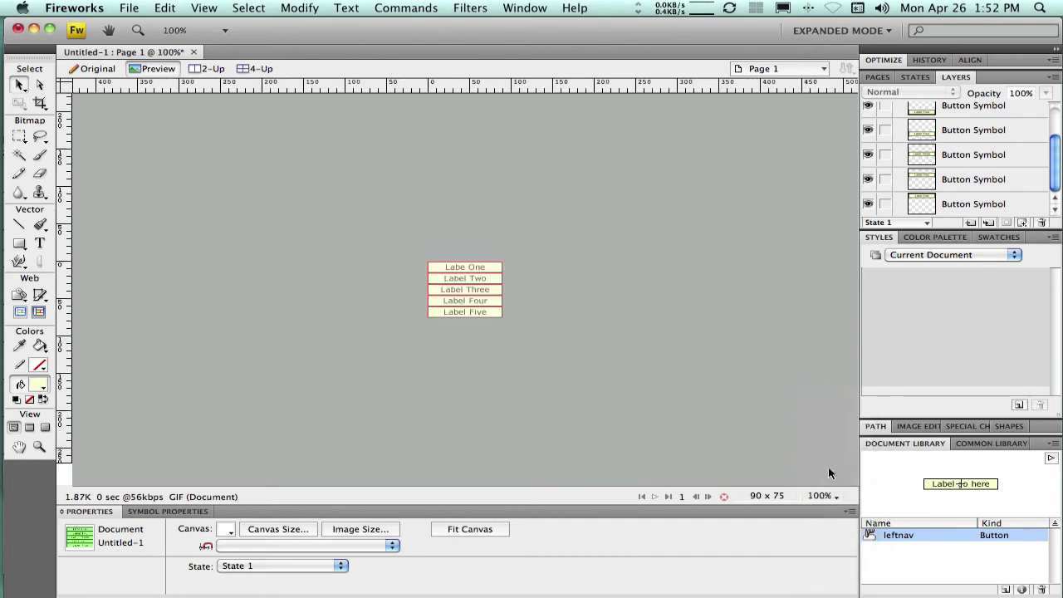
left_click(468, 274)
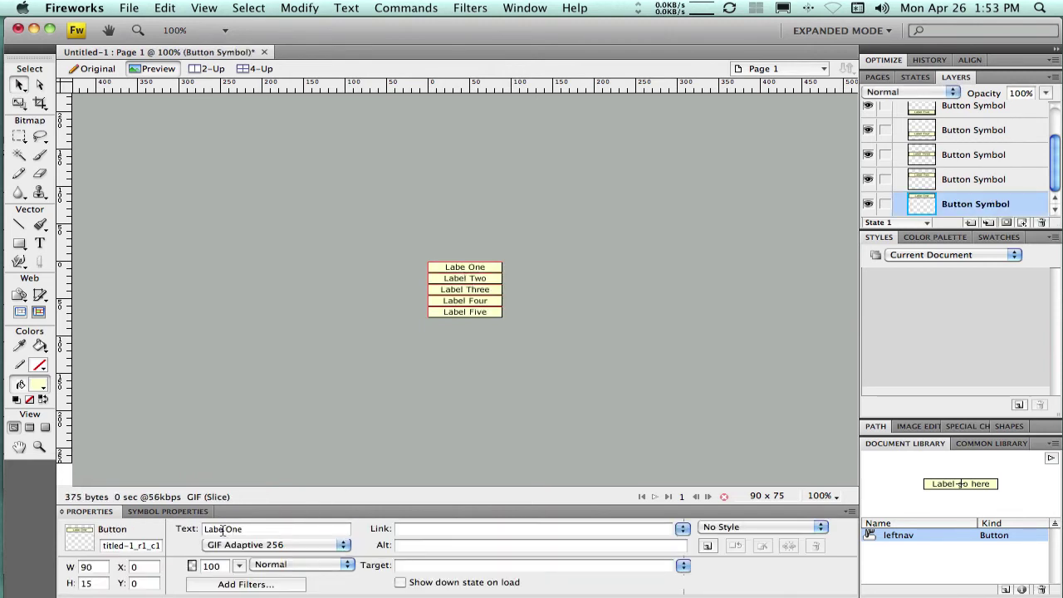
left_click(517, 349)
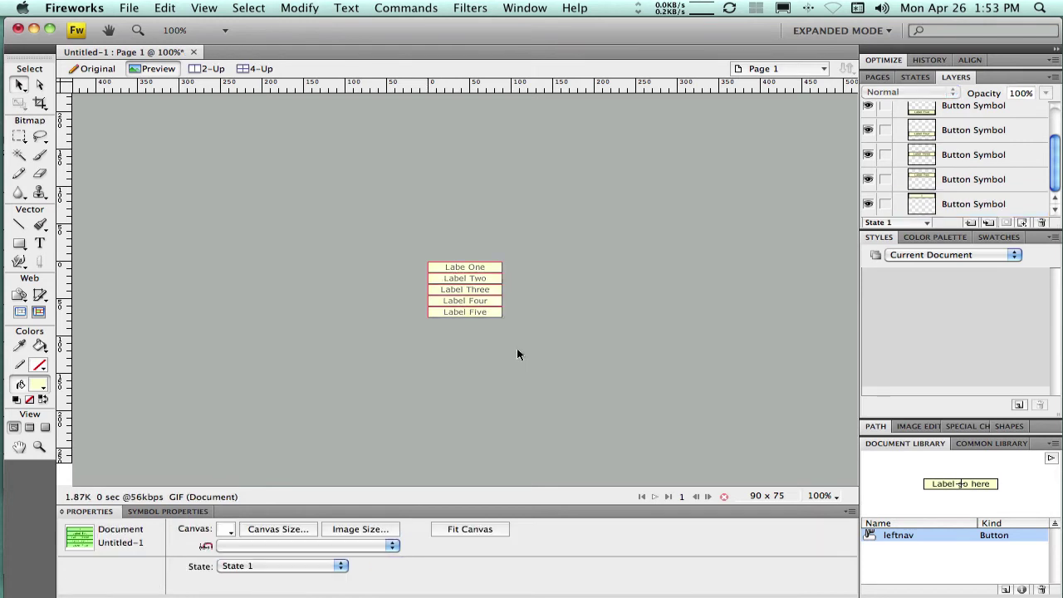
left_click(97, 70)
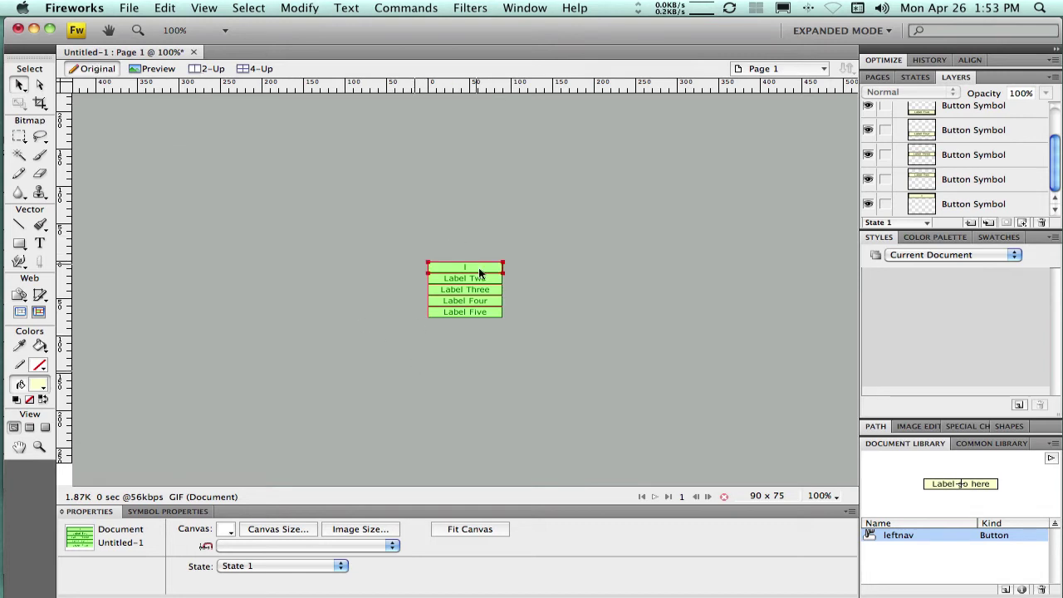
Step: Retype the top button's text from 'Labe One' to 'Label One'
left_click(465, 267)
left_click(269, 532)
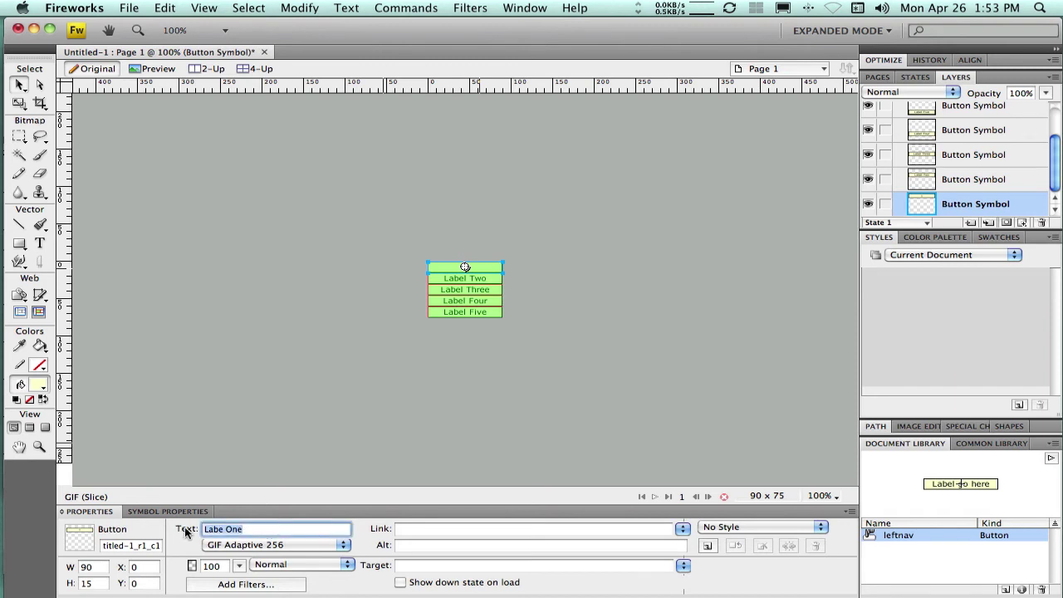
type("Label One")
left_click(332, 410)
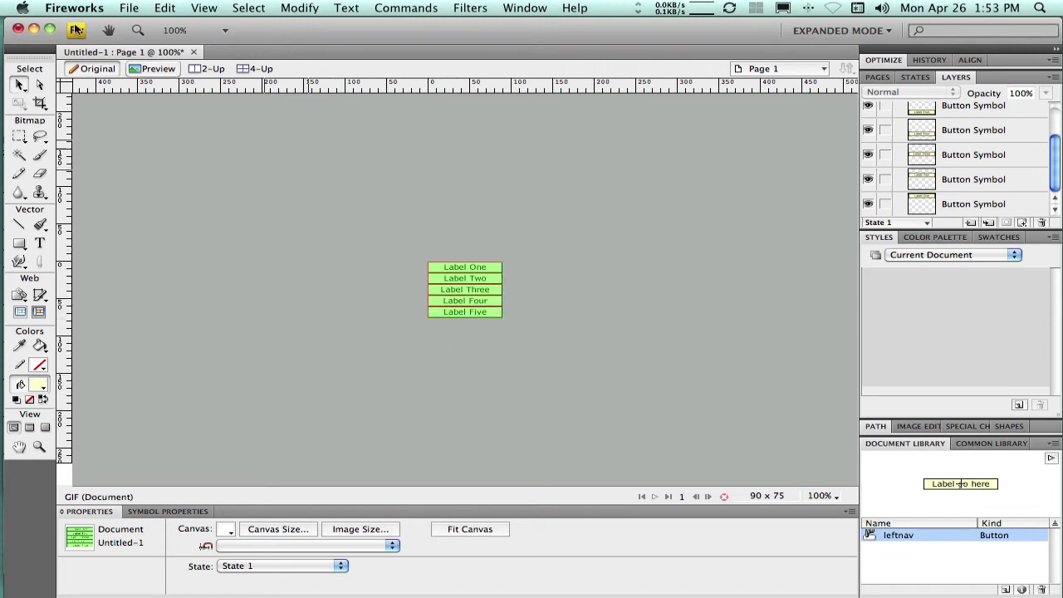
Step: Start saving the document and browse from the home folder into Desktop
left_click(128, 9)
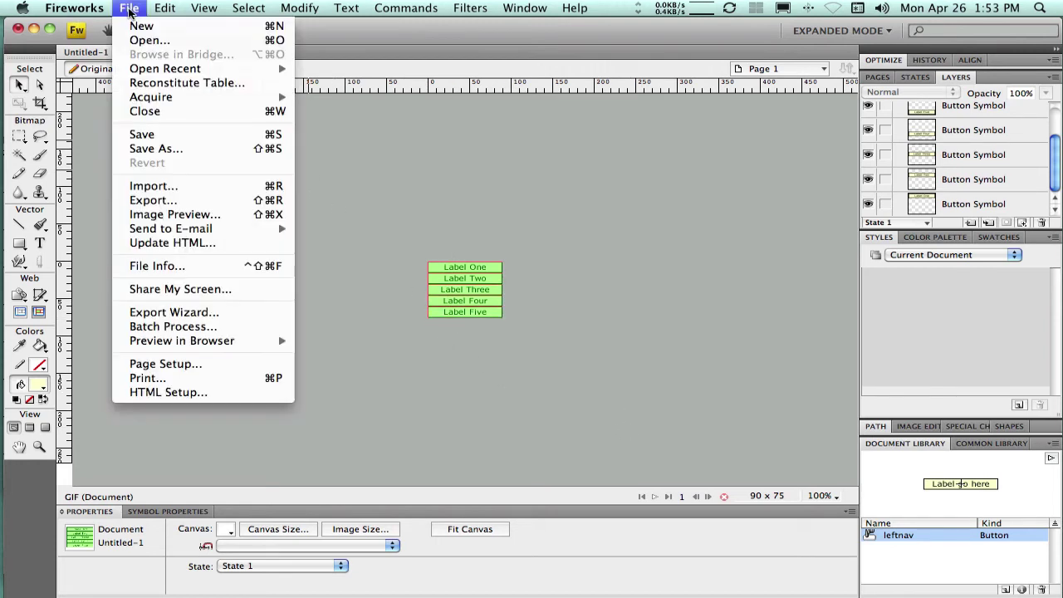
left_click(141, 134)
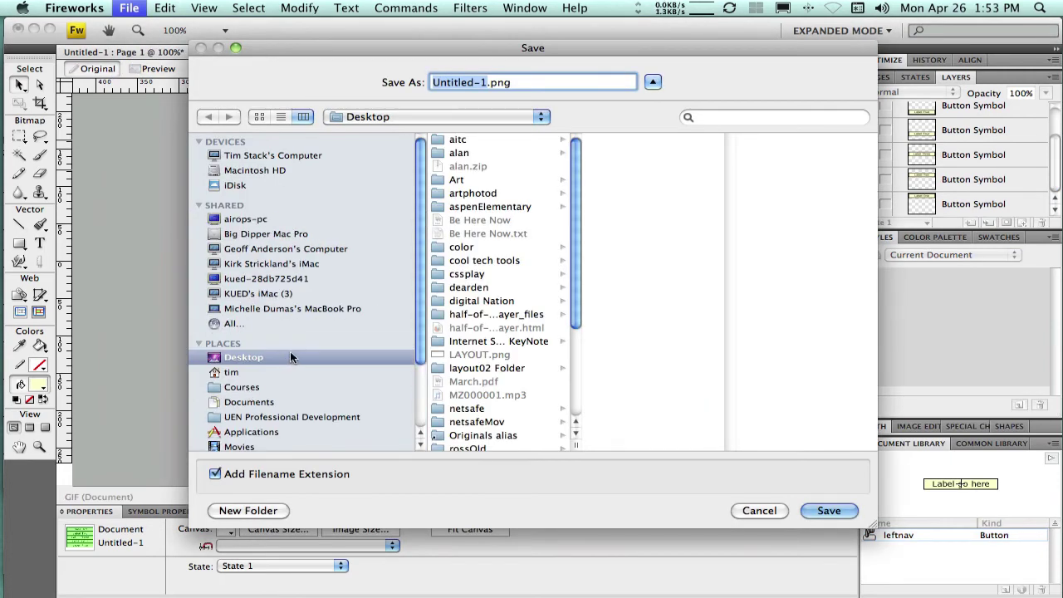
key("super+Tab")
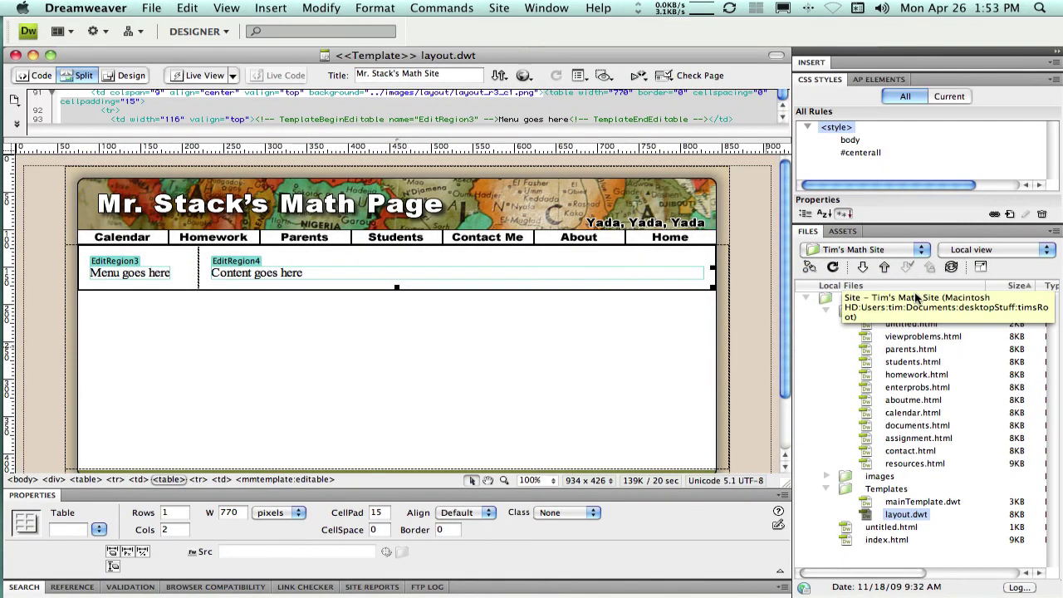
key("super+Tab")
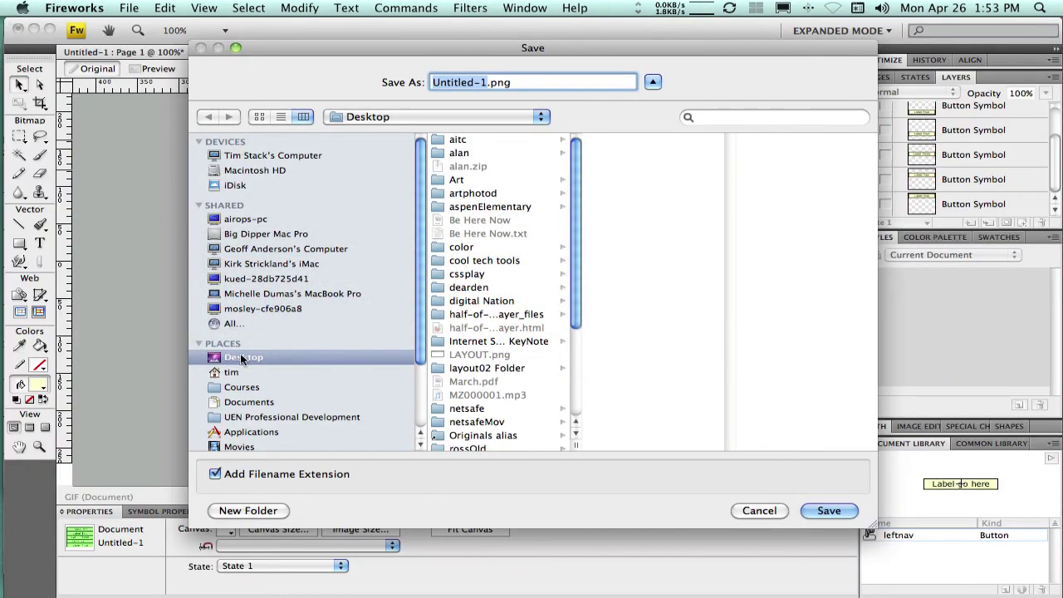
scroll(490, 264, "down", 2)
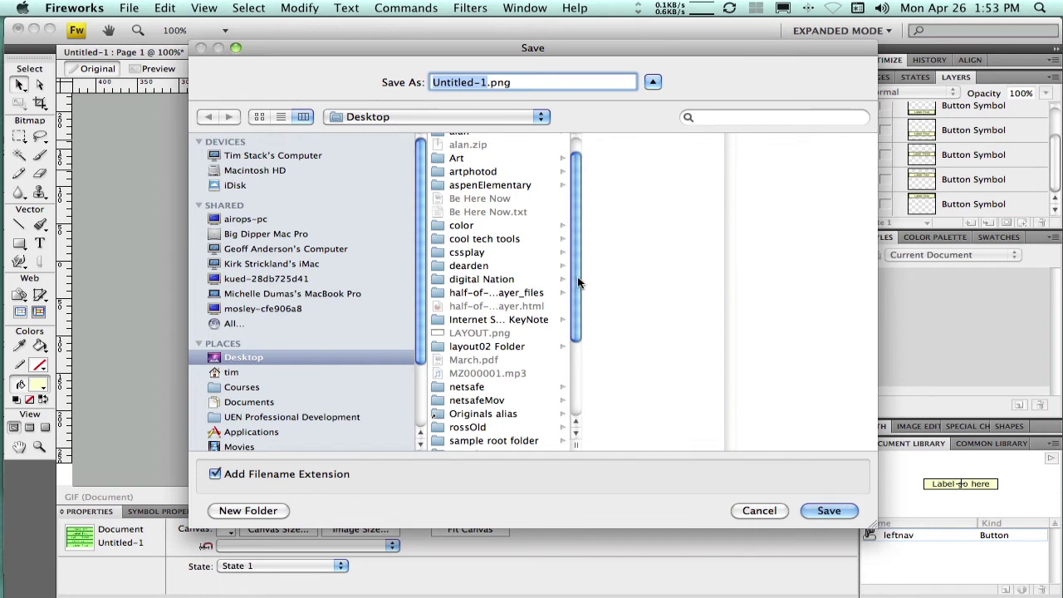
left_click_drag(582, 283, 580, 329)
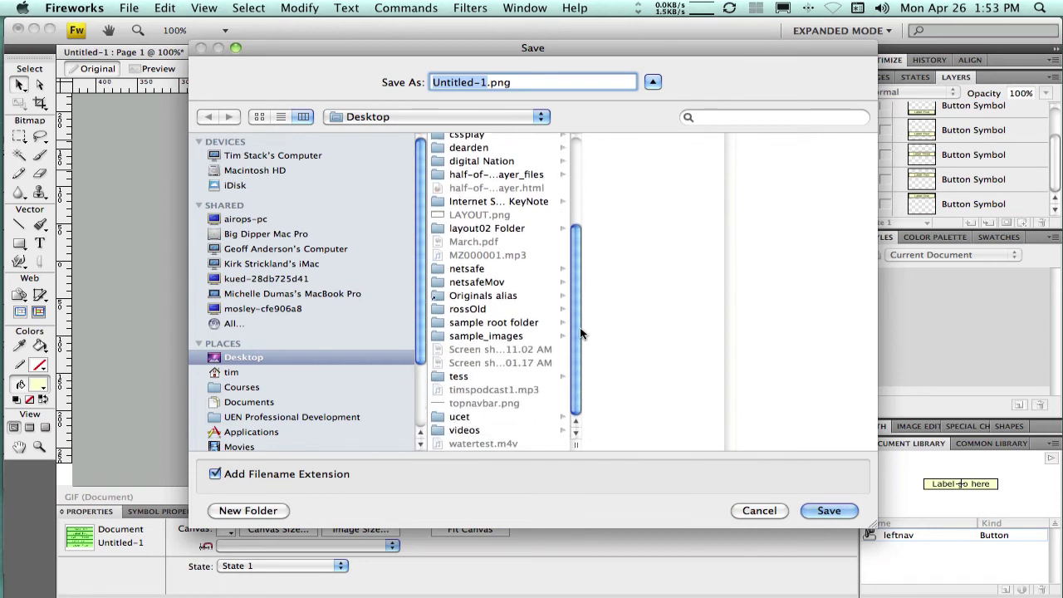
left_click(249, 373)
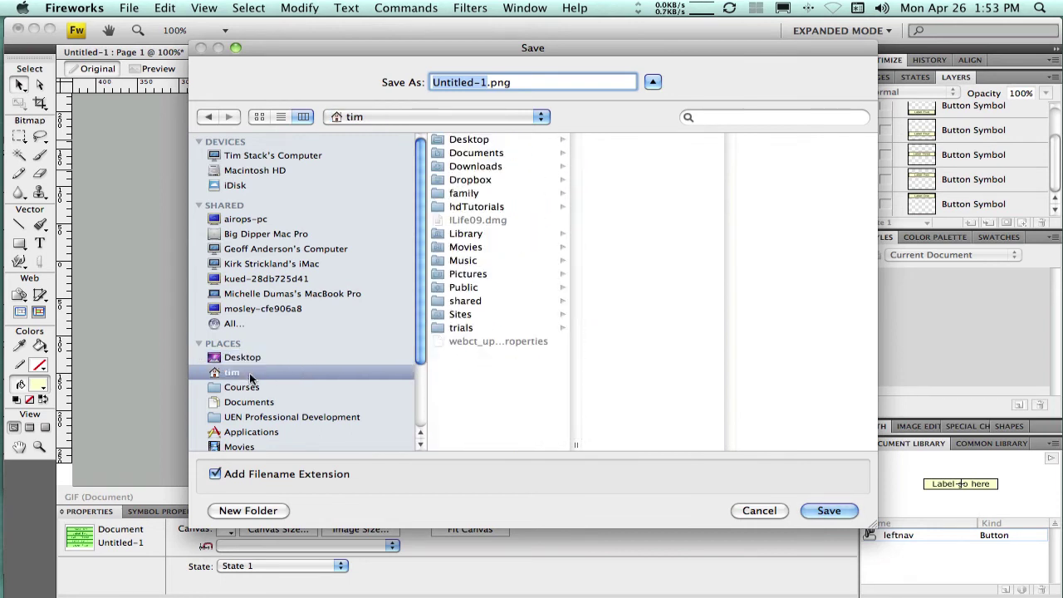
left_click(462, 140)
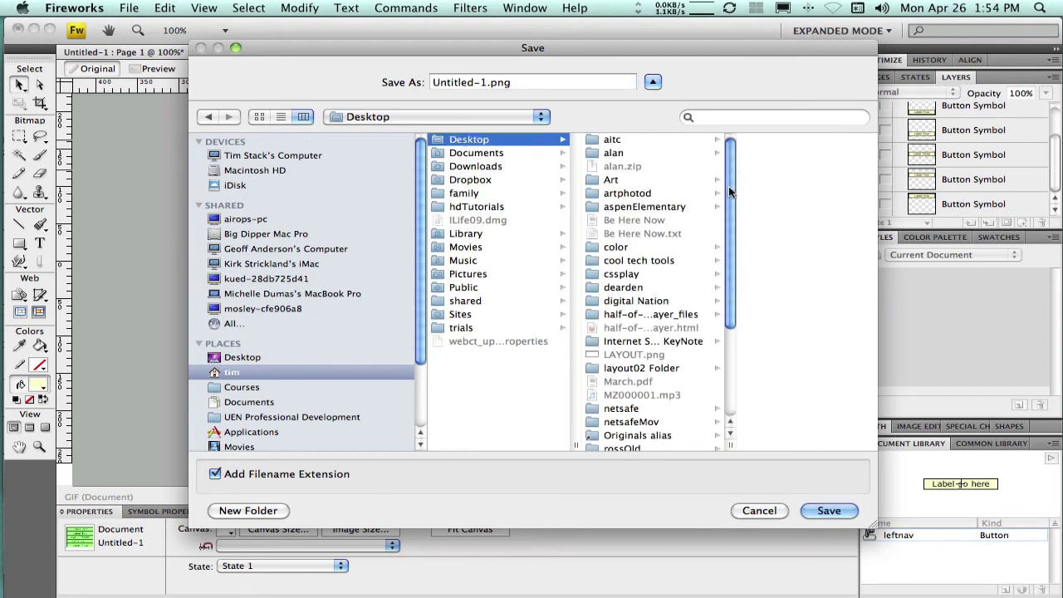
key("super+Tab")
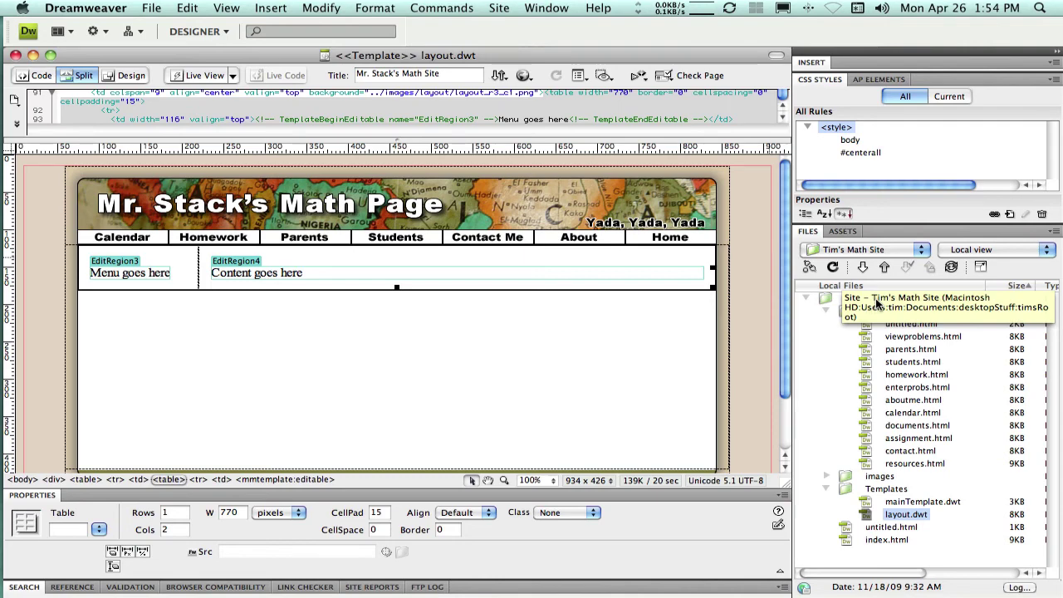
key("super+Tab")
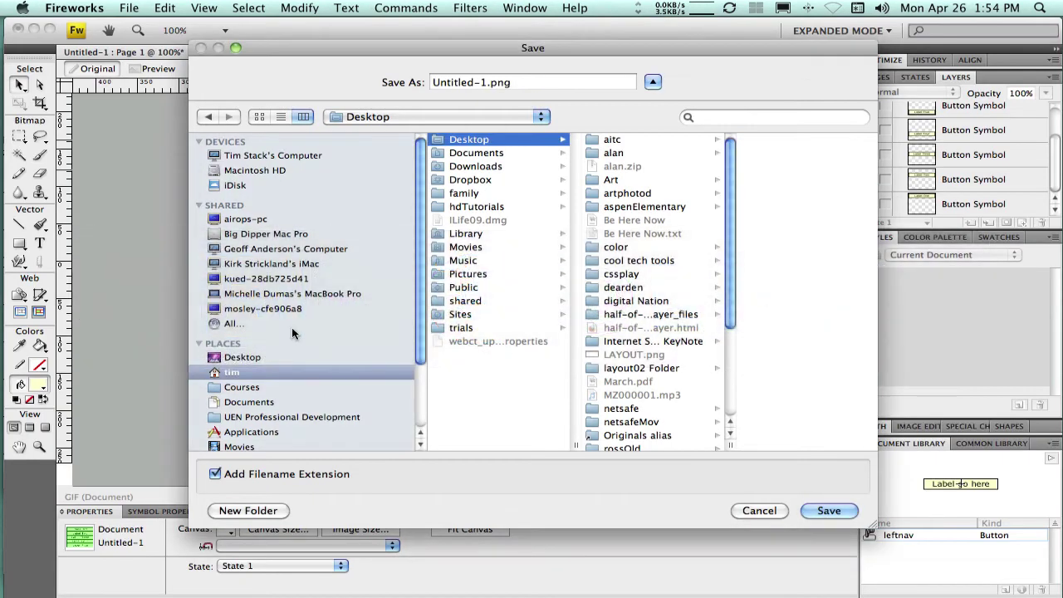
Step: Save it as leftnav.png in Documents > desktopStuff > timsRoot > images > masters
left_click(254, 401)
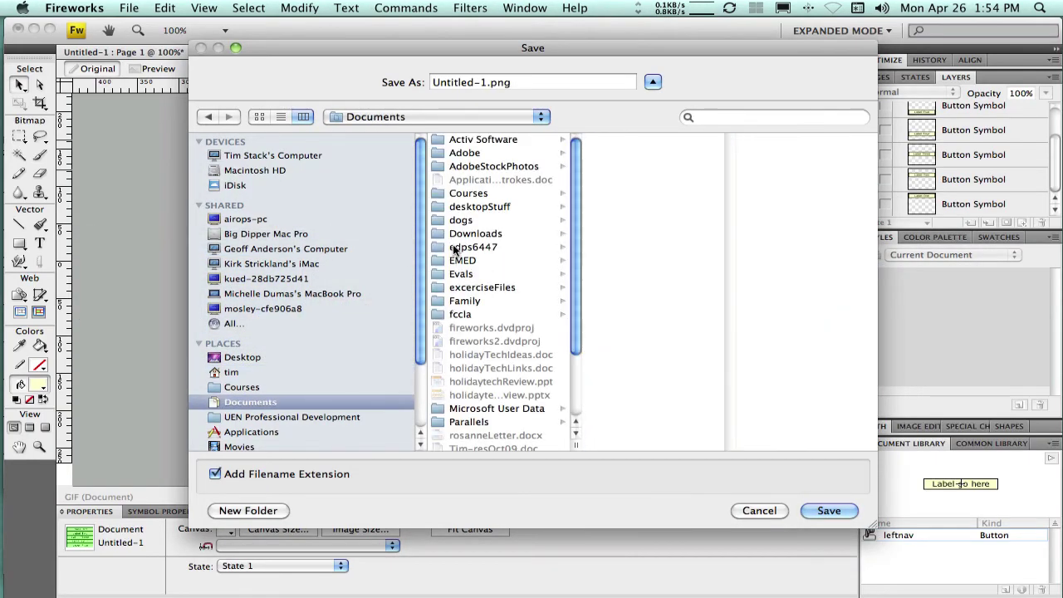
left_click(465, 207)
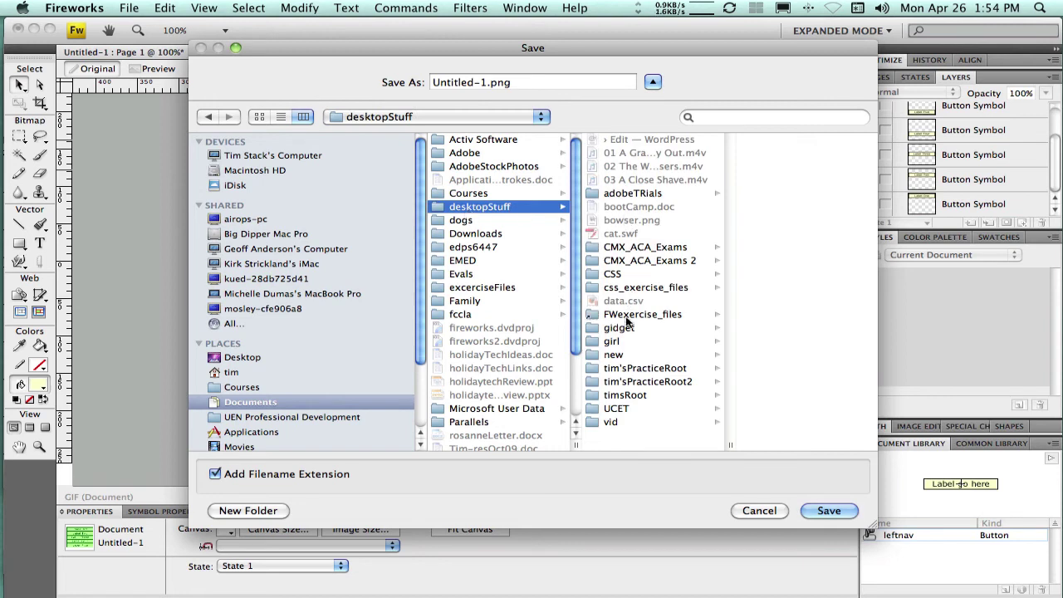
left_click(633, 397)
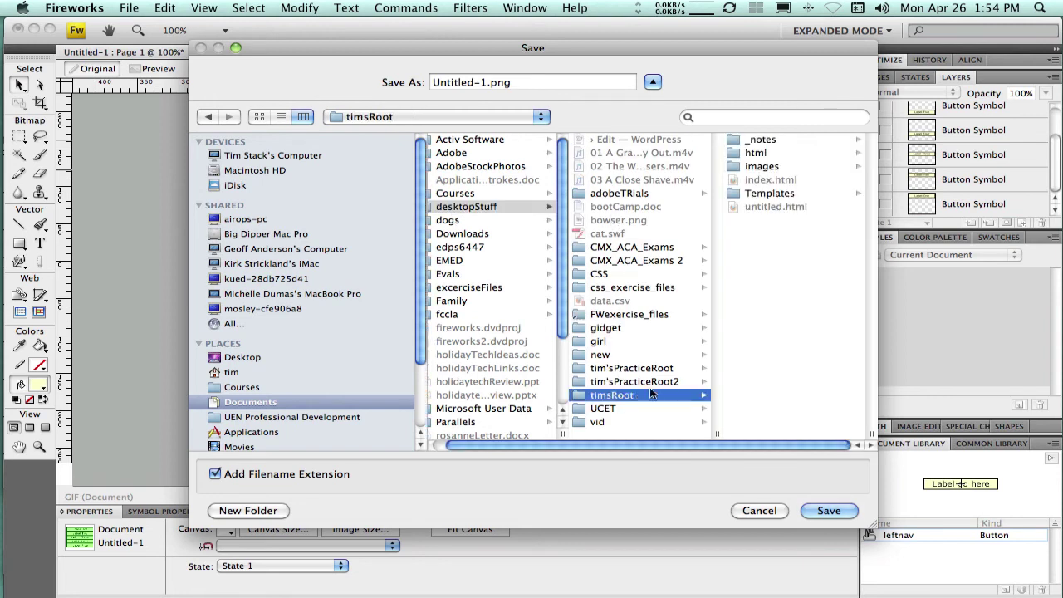
left_click(755, 170)
left_click(478, 82)
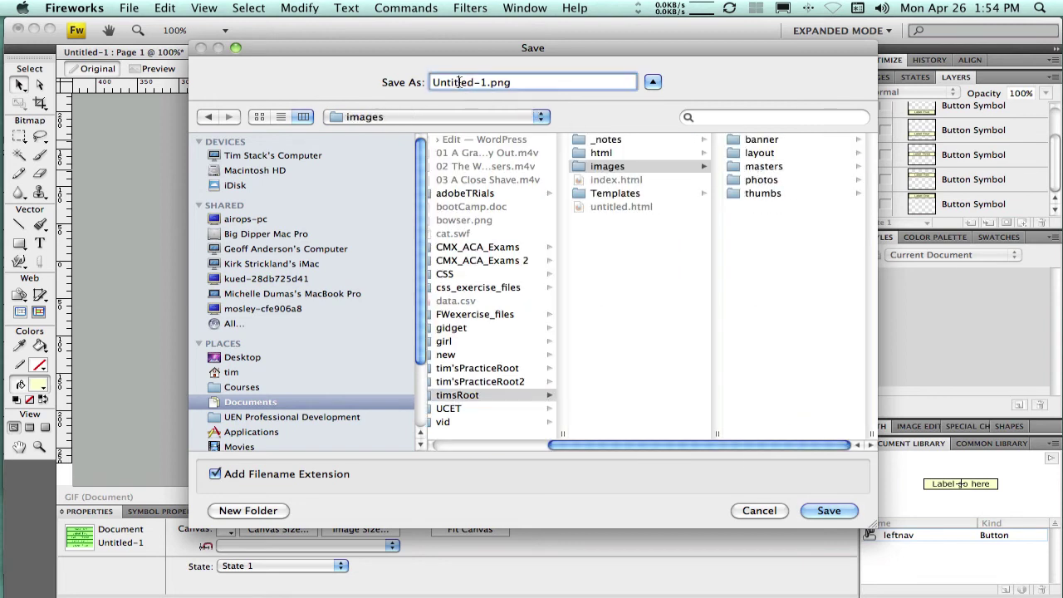
left_click_drag(488, 82, 414, 79)
type("leftnav")
left_click(764, 166)
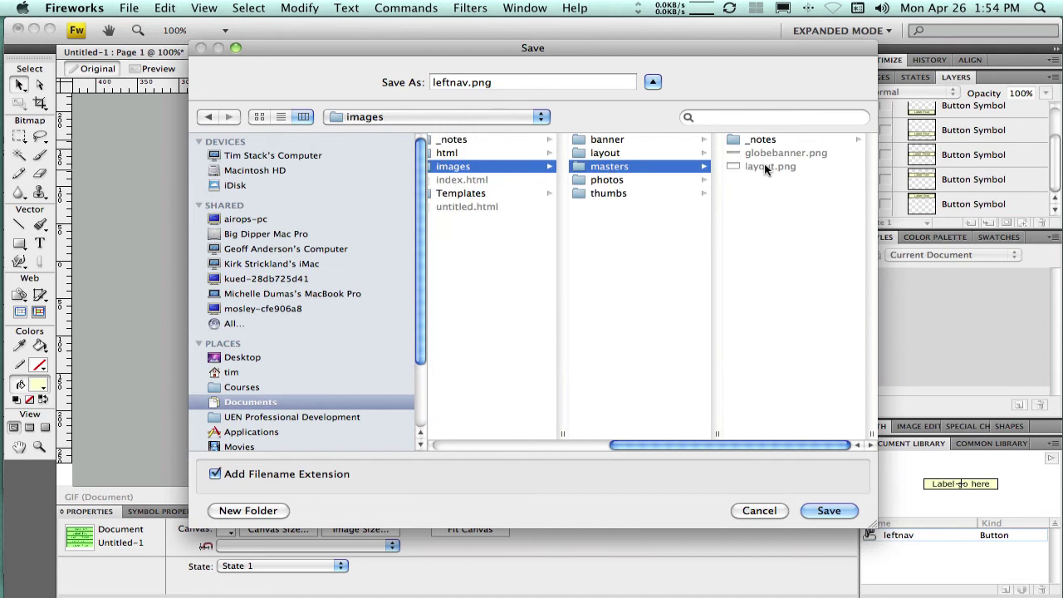
left_click(847, 512)
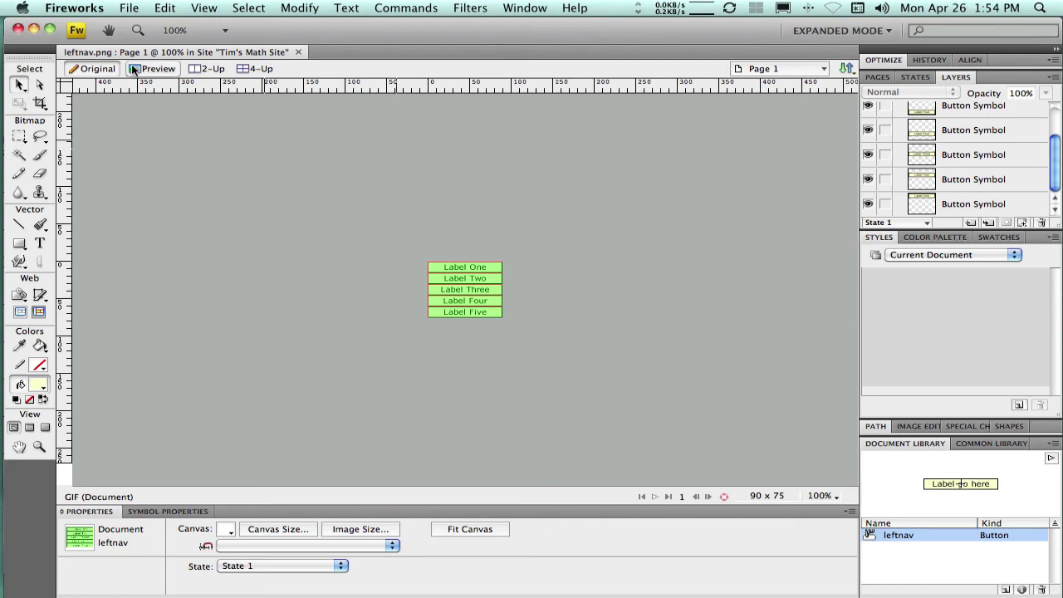
Step: Start a File > Export and browse to Documents > desktopStuff > timsRoot > images
left_click(125, 8)
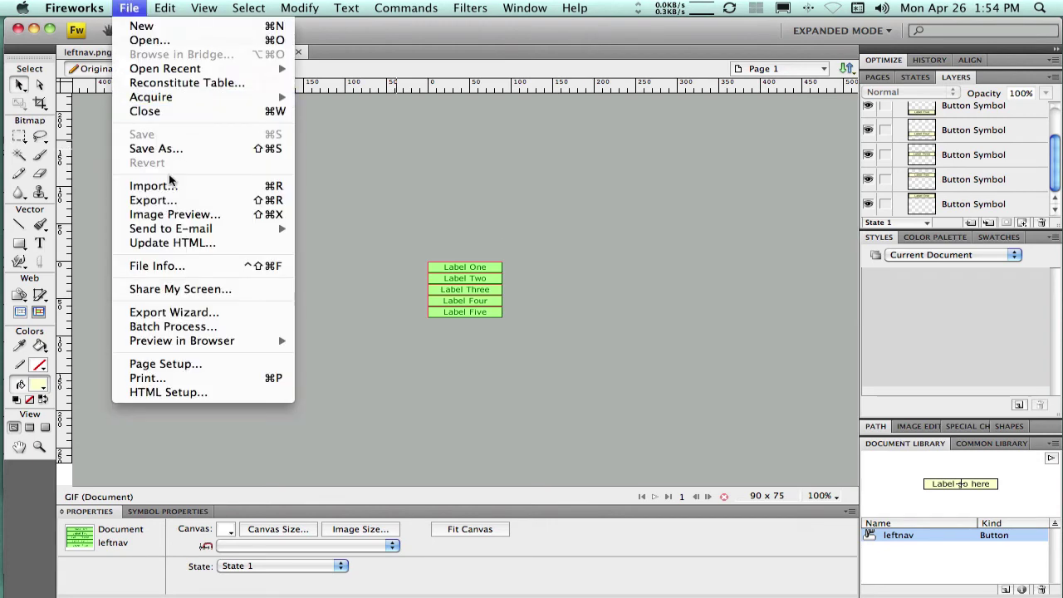
left_click(164, 204)
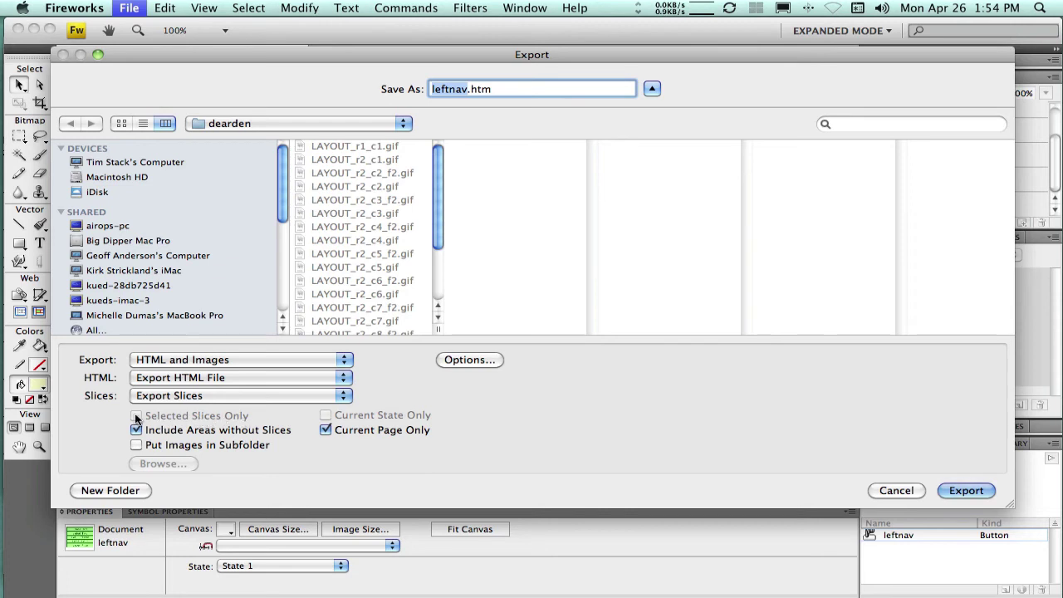
scroll(137, 284, "down", 4)
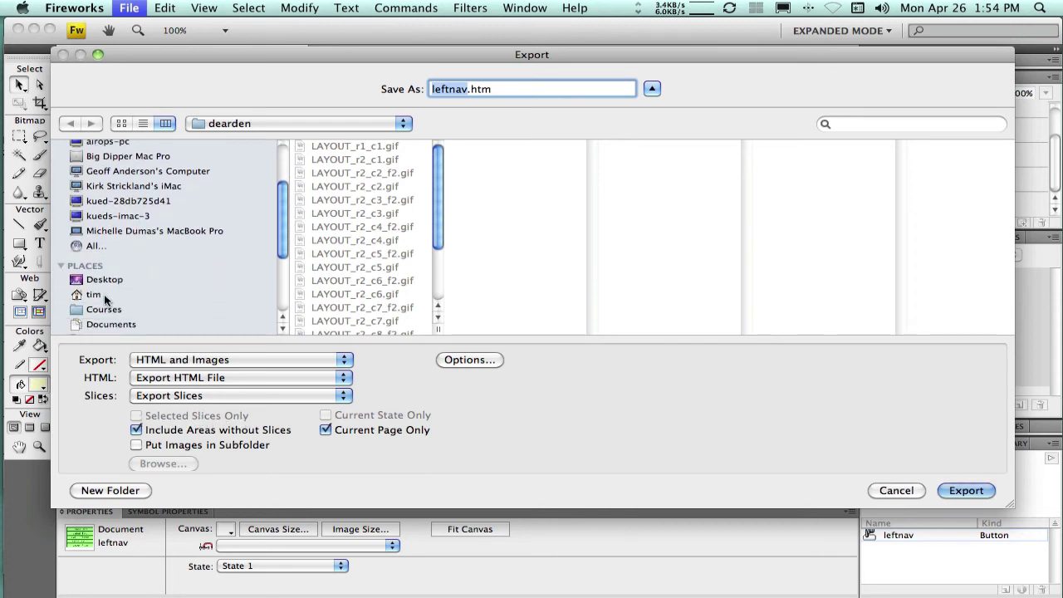
left_click(104, 308)
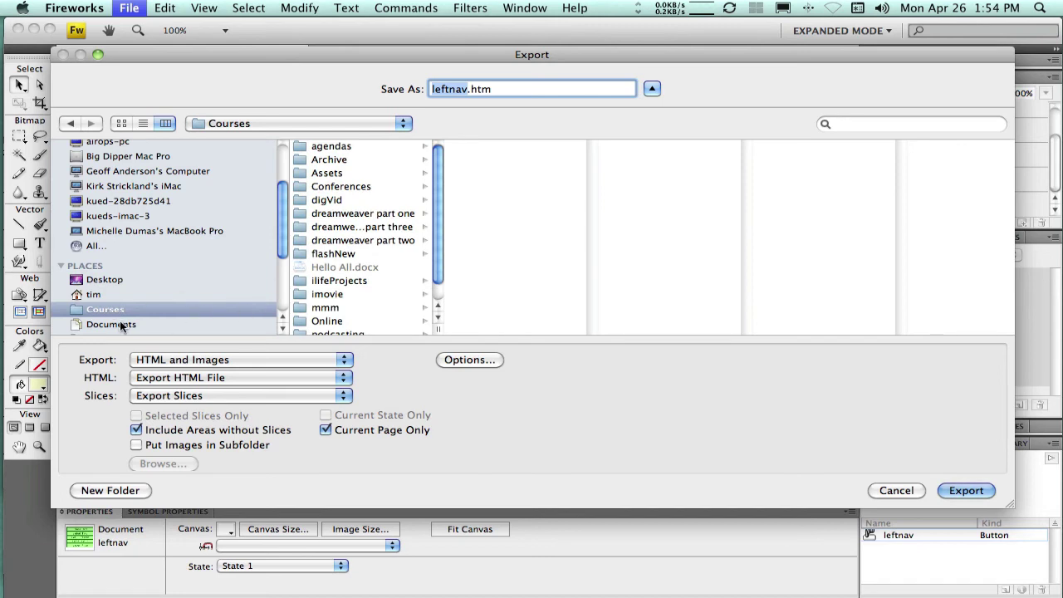
left_click(119, 324)
scroll(370, 249, "down", 3)
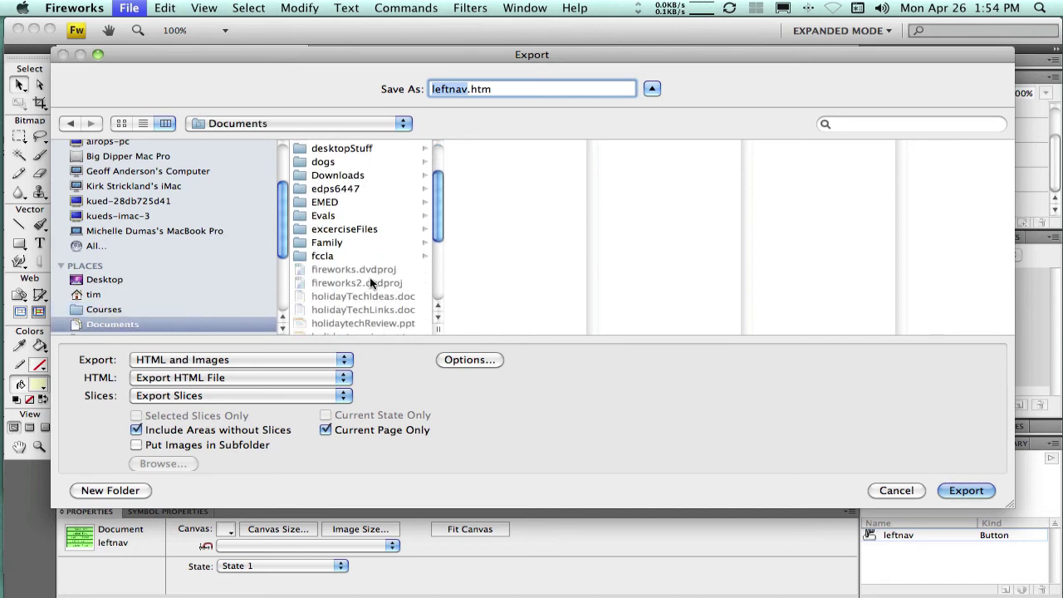
scroll(370, 283, "down", 2)
scroll(361, 232, "up", 5)
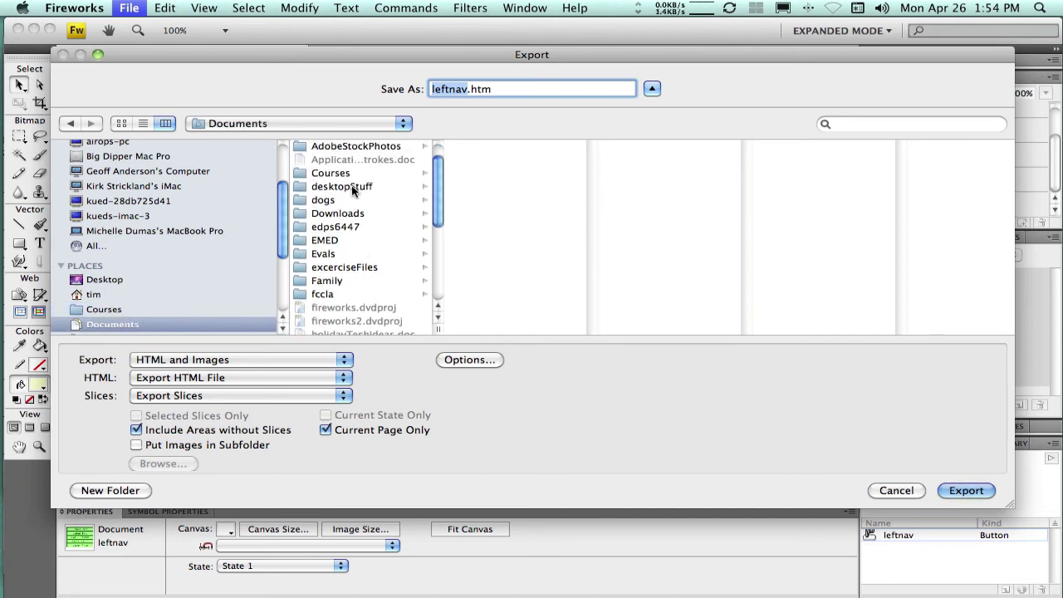
left_click(351, 186)
scroll(527, 274, "down", 5)
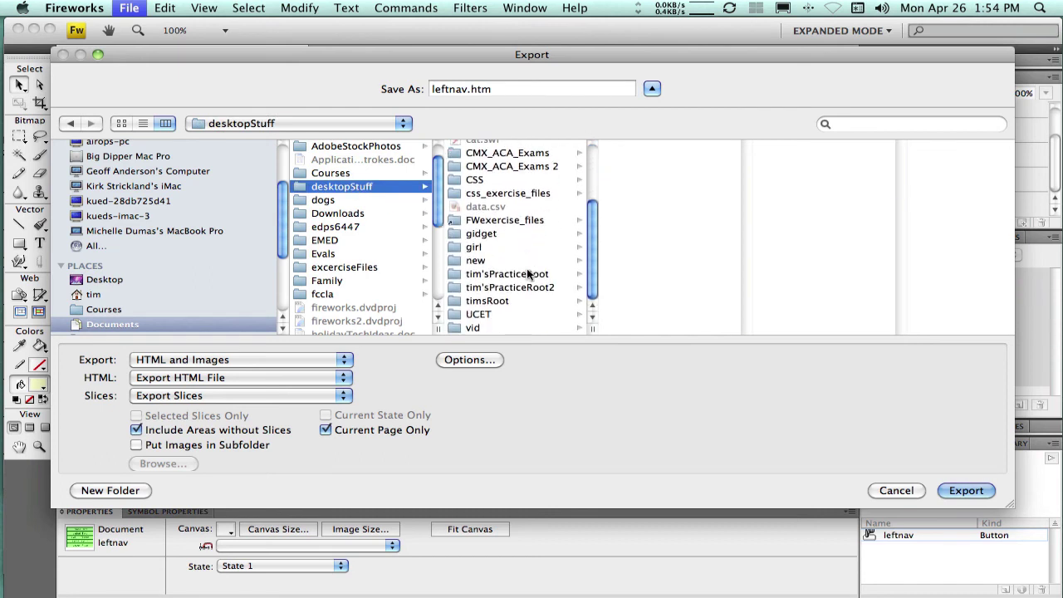
left_click(490, 301)
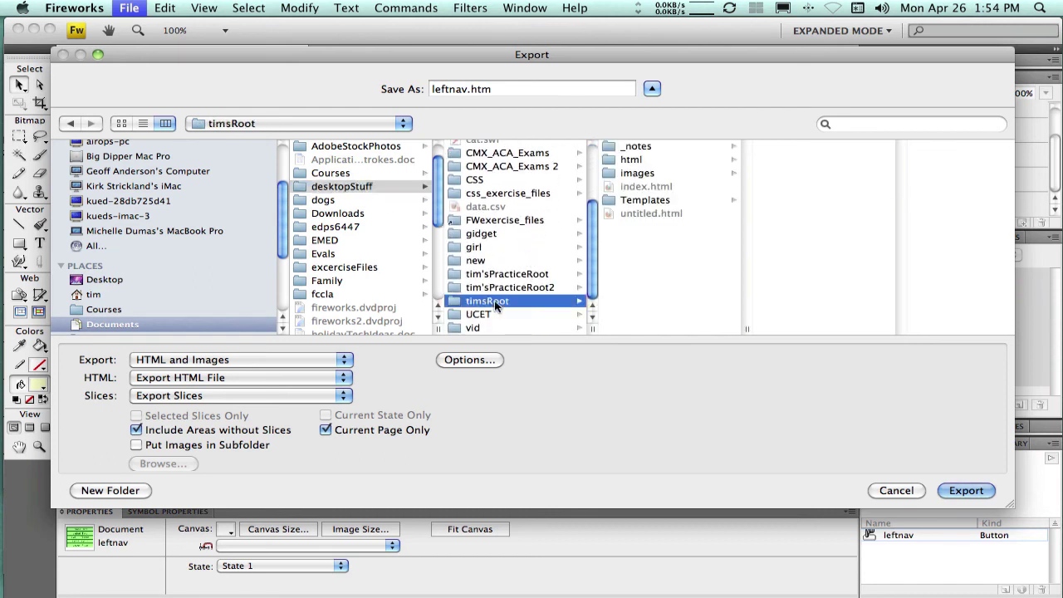
left_click(645, 176)
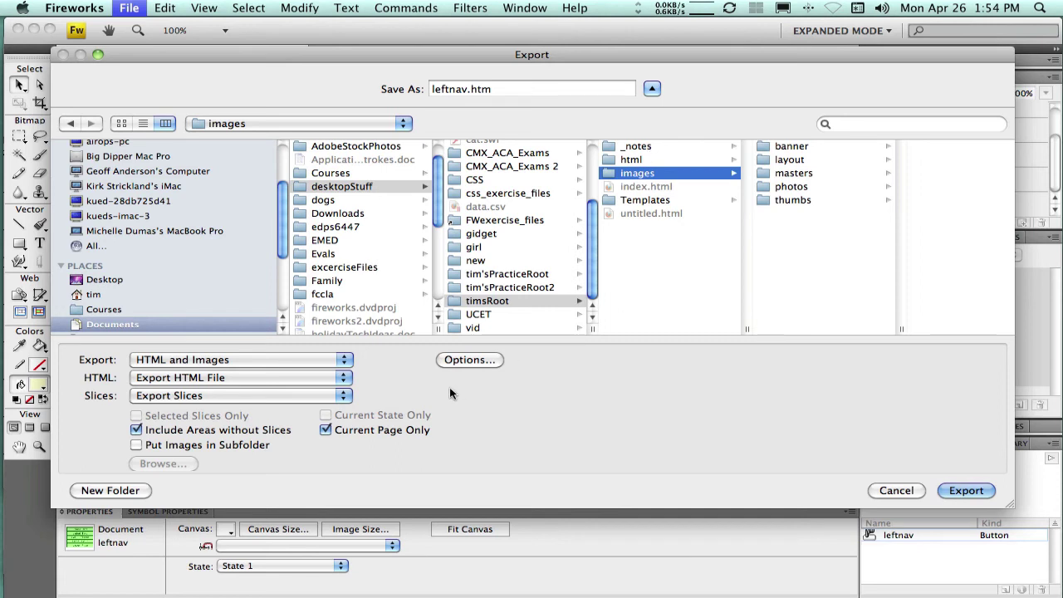
Step: Create a new leftnav folder there and export the HTML and images into it
left_click(122, 499)
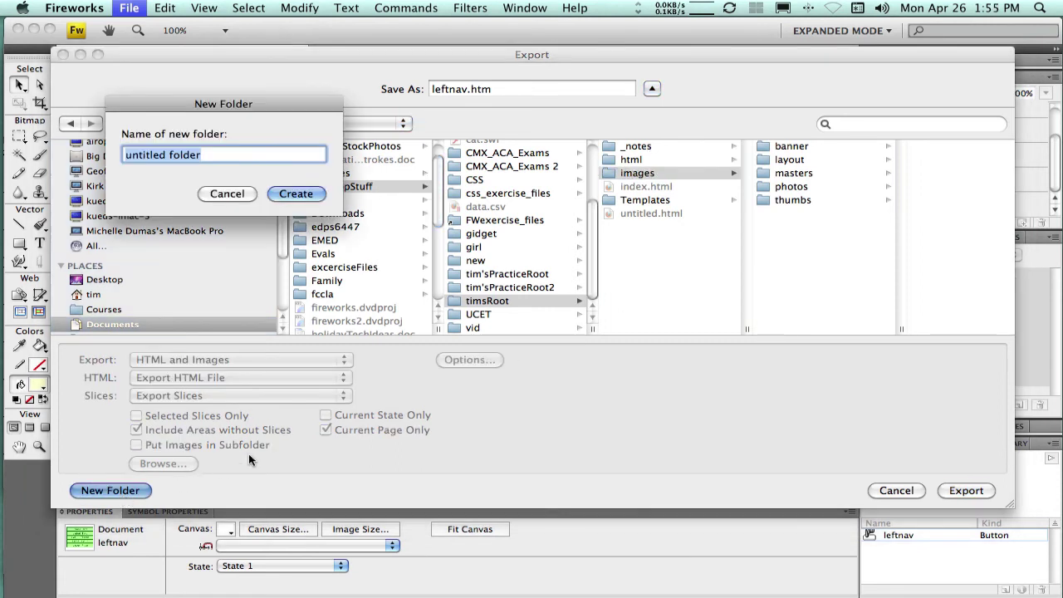
key("BackSpace")
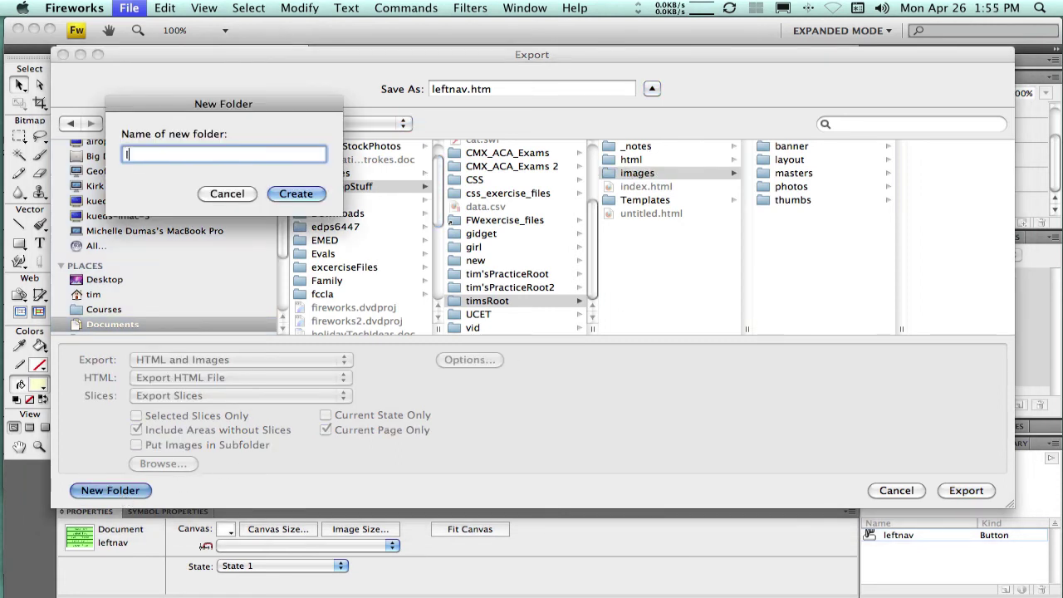
type("leftnav")
left_click(296, 194)
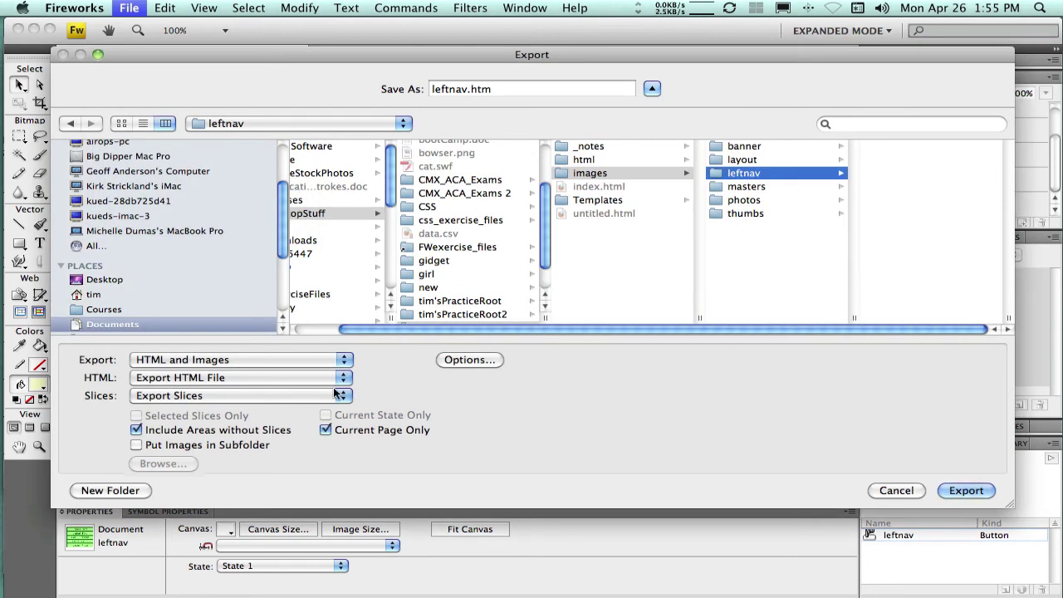
left_click(964, 491)
key("super+Tab")
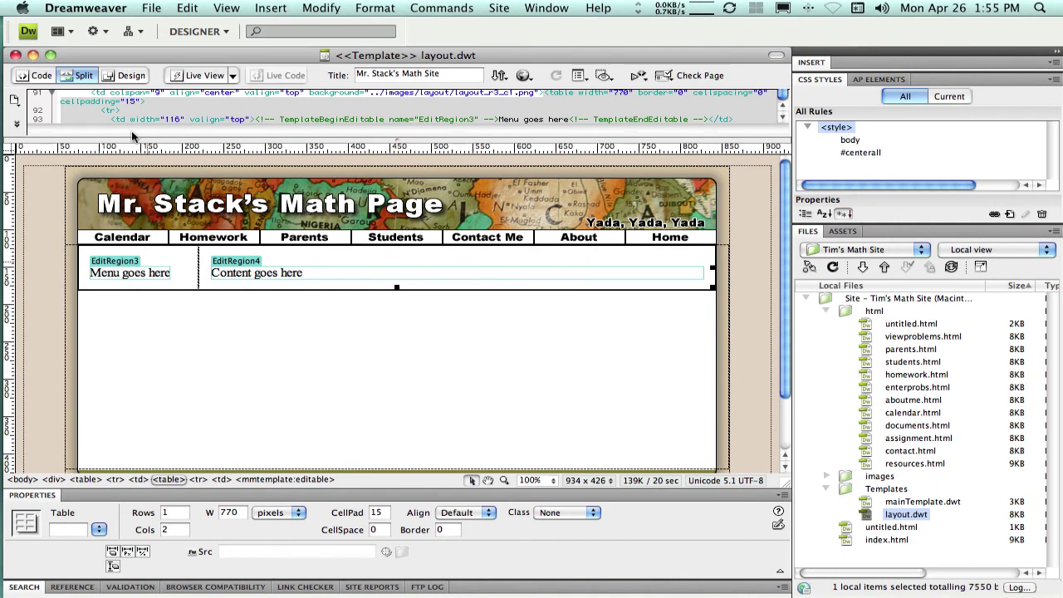
Step: Delete the 'Menu goes here' placeholder text from EditRegion3
left_click(162, 273)
left_click_drag(168, 273, 88, 273)
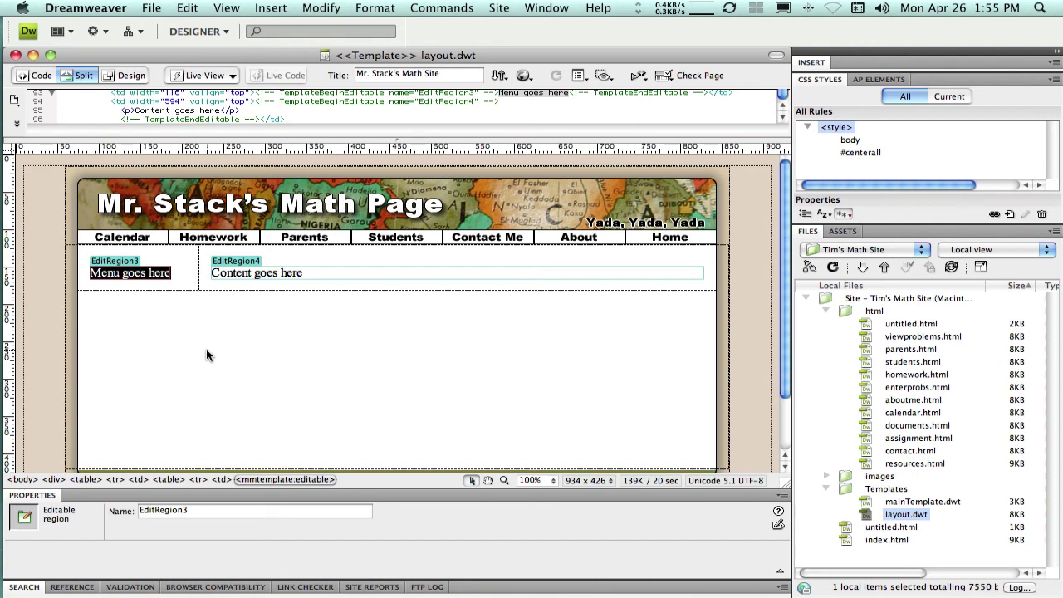
key("BackSpace")
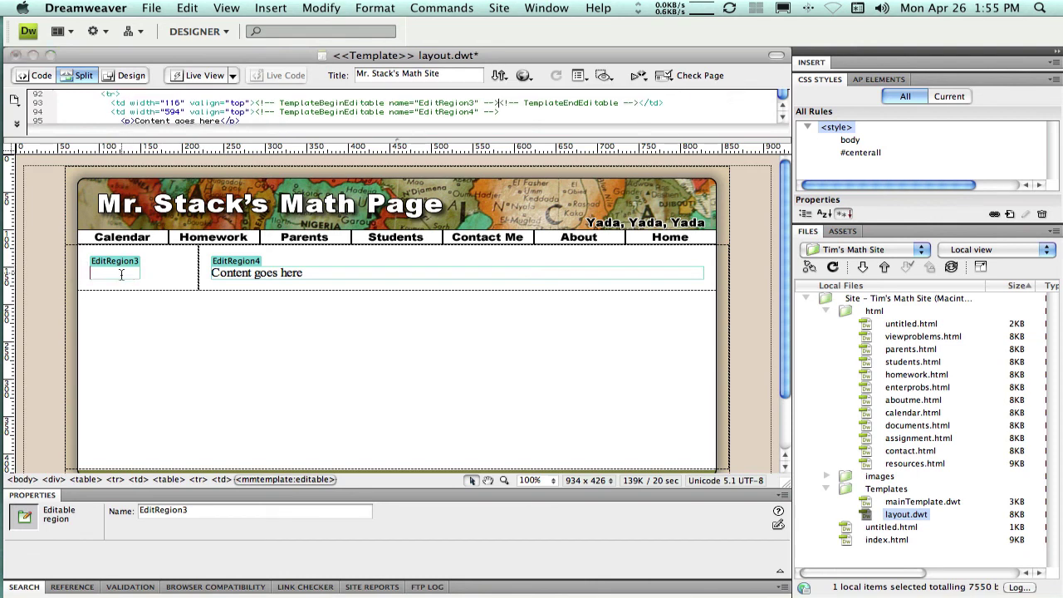
Step: Choose Insert > Image Objects > Fireworks HTML
left_click(270, 8)
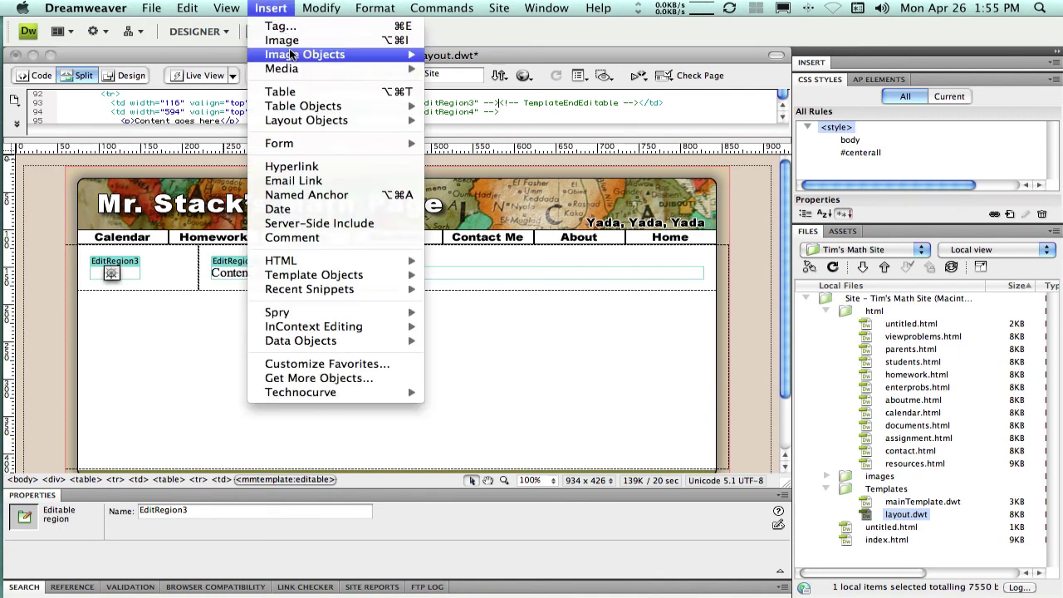
mouse_move(290, 55)
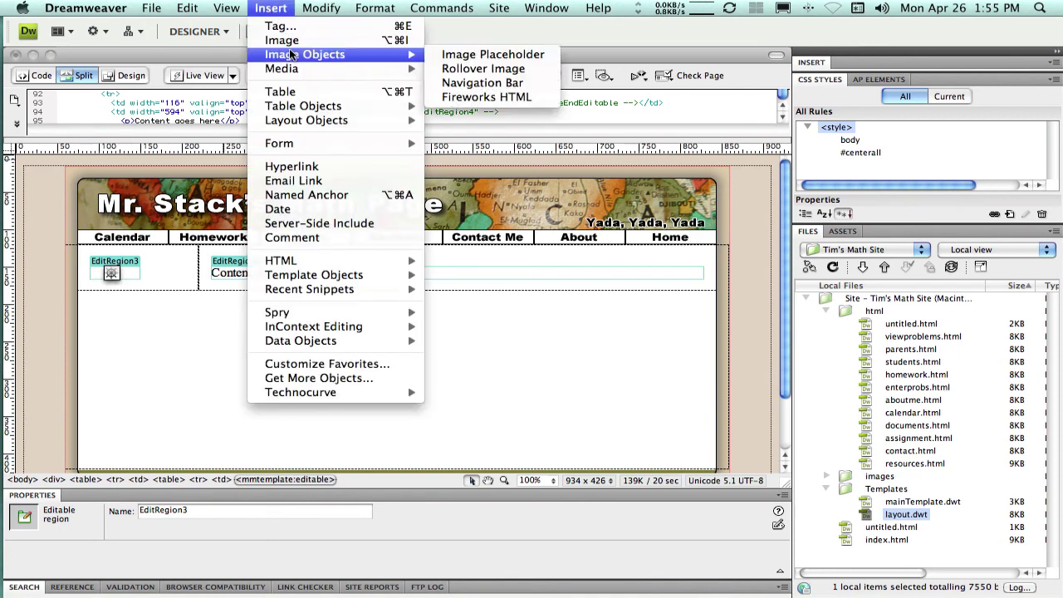
left_click(489, 98)
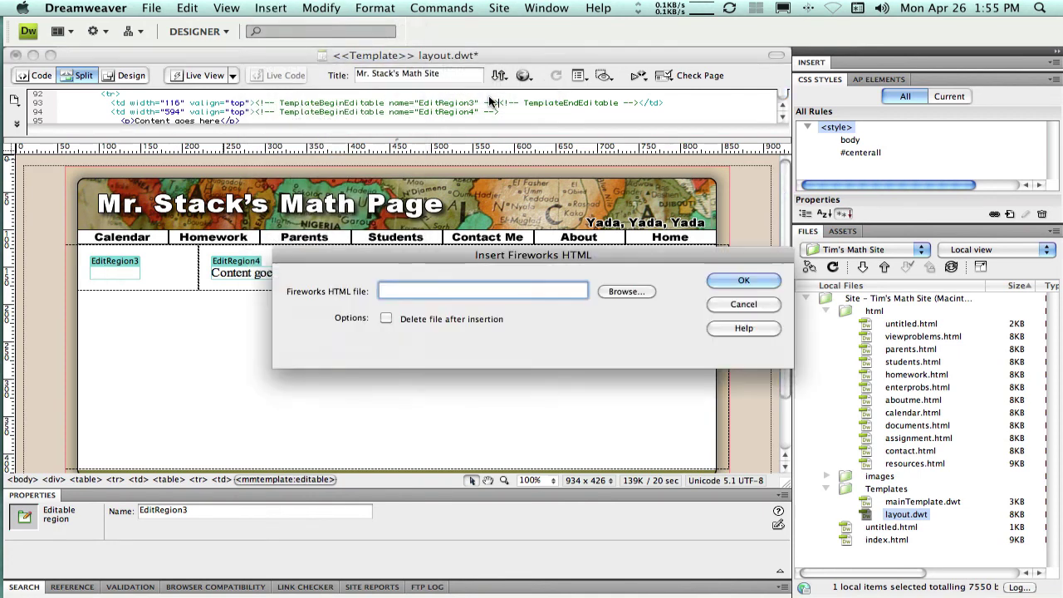
Step: Pick timsRoot/images/leftnav/leftnav.htm as the Fireworks HTML file to insert
left_click(624, 291)
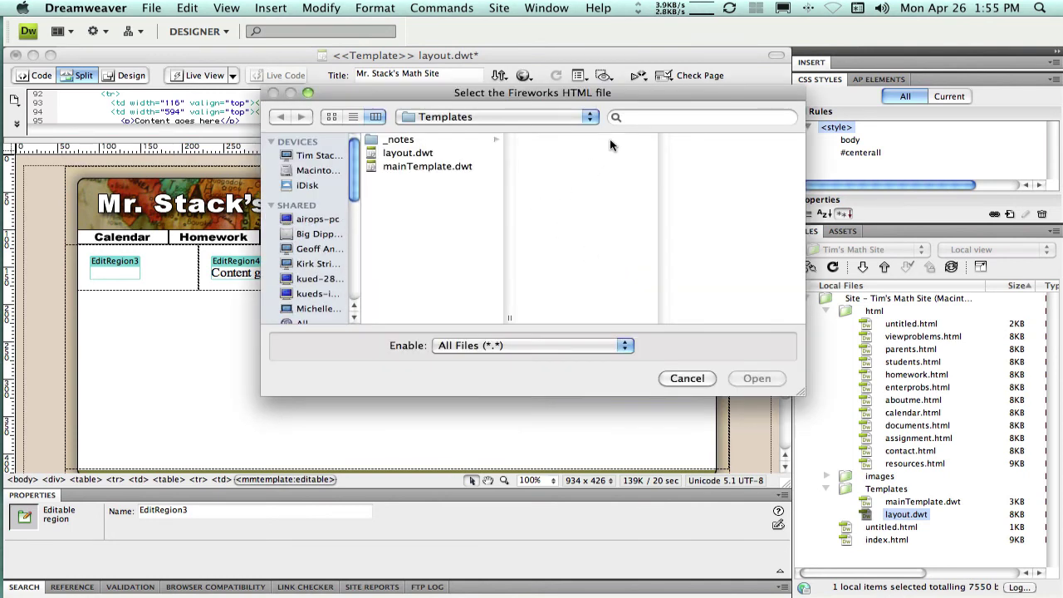
scroll(322, 235, "down", 8)
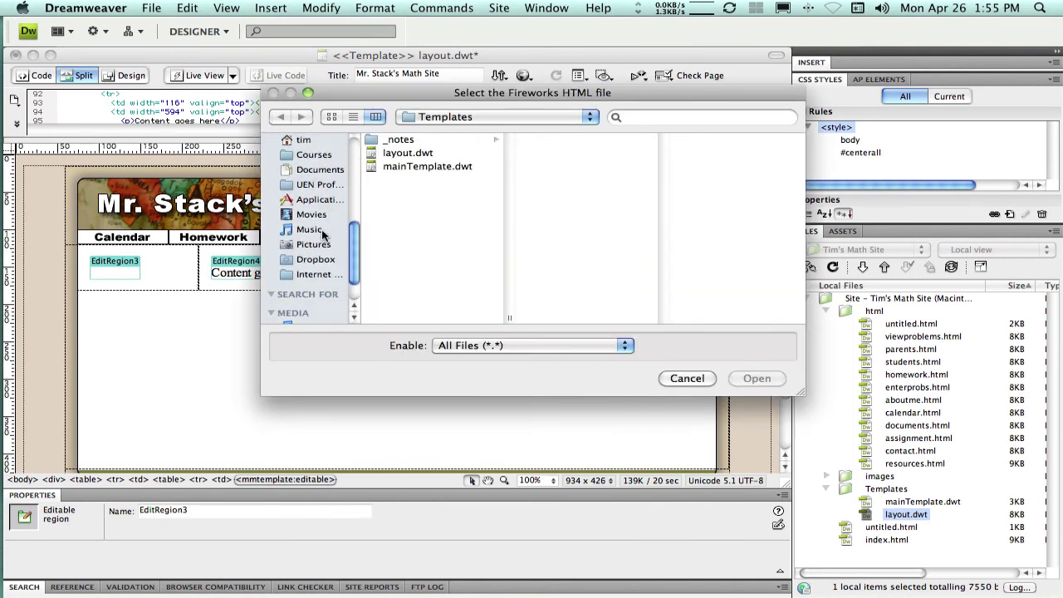
left_click(324, 172)
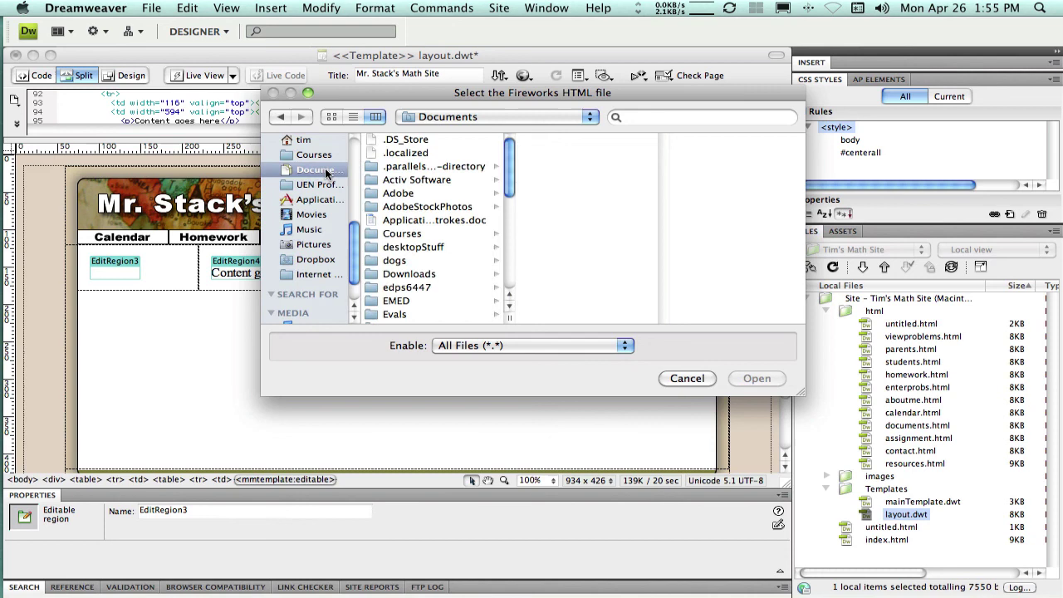
scroll(426, 209, "down", 2)
left_click(427, 215)
scroll(573, 224, "down", 5)
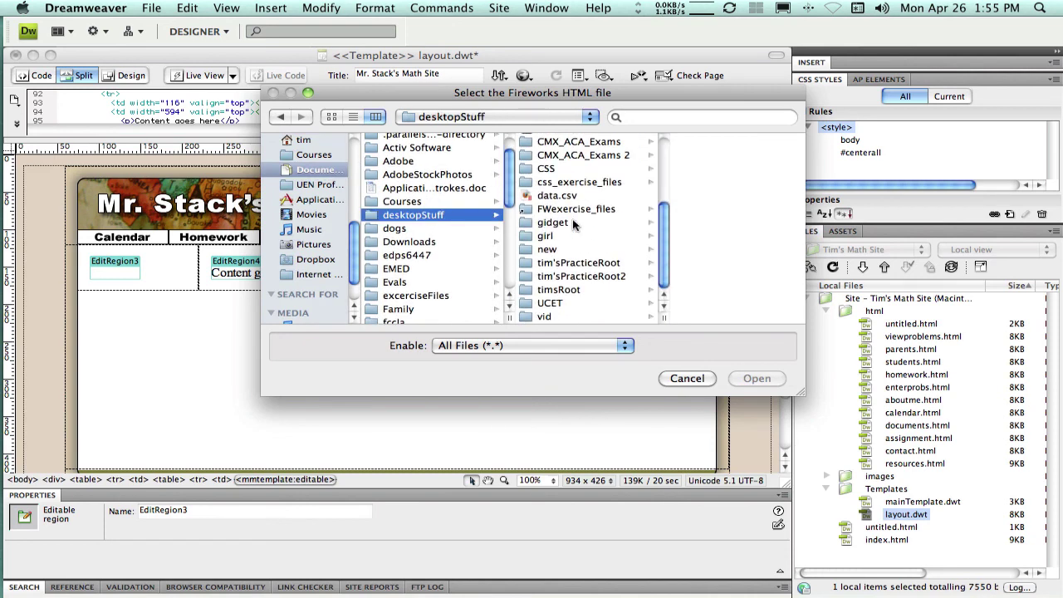
left_click(558, 292)
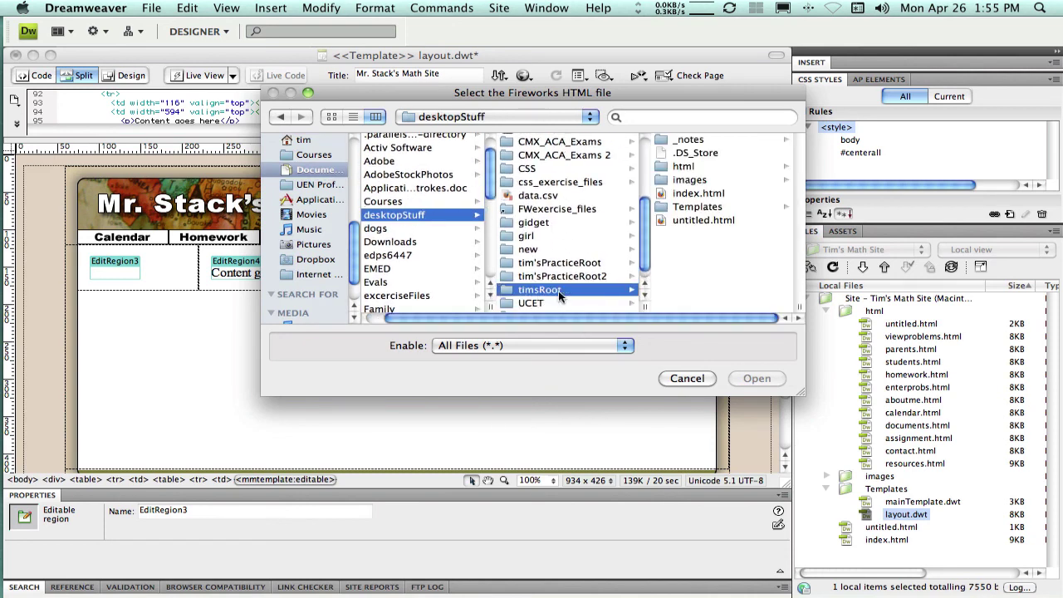
left_click(691, 181)
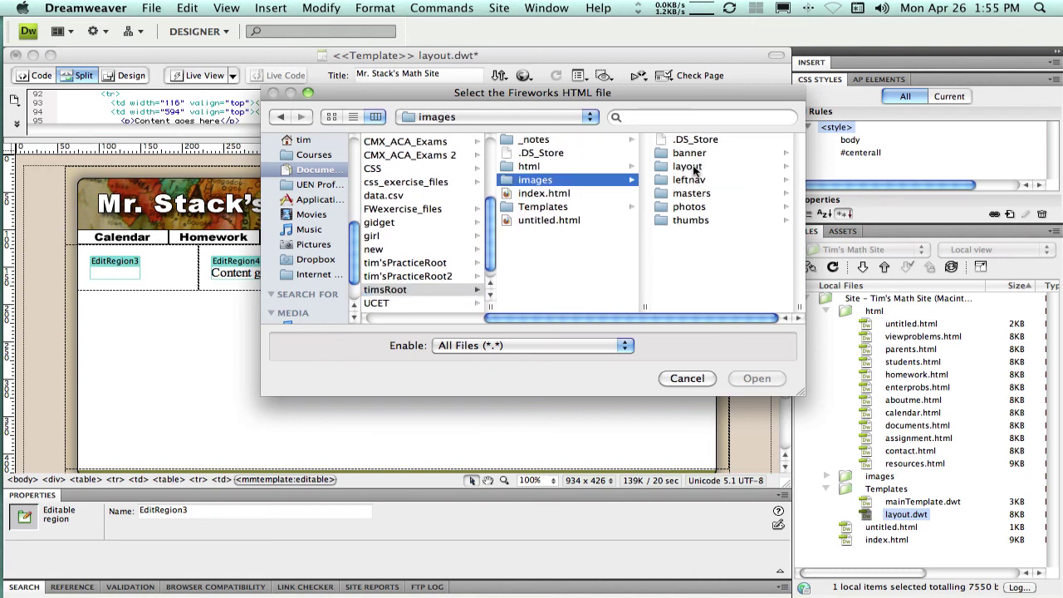
left_click(694, 180)
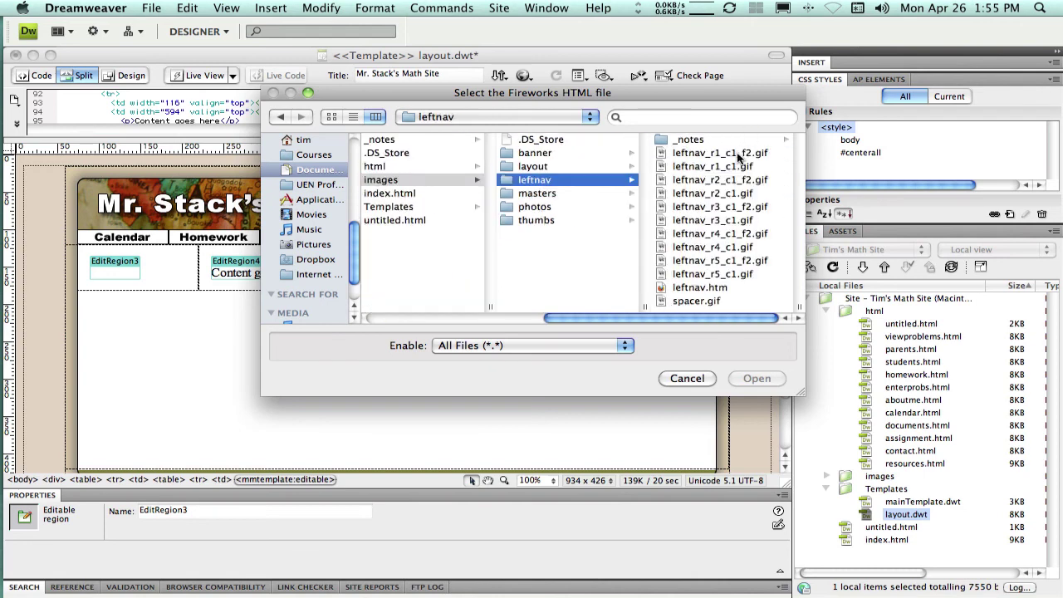
left_click(719, 291)
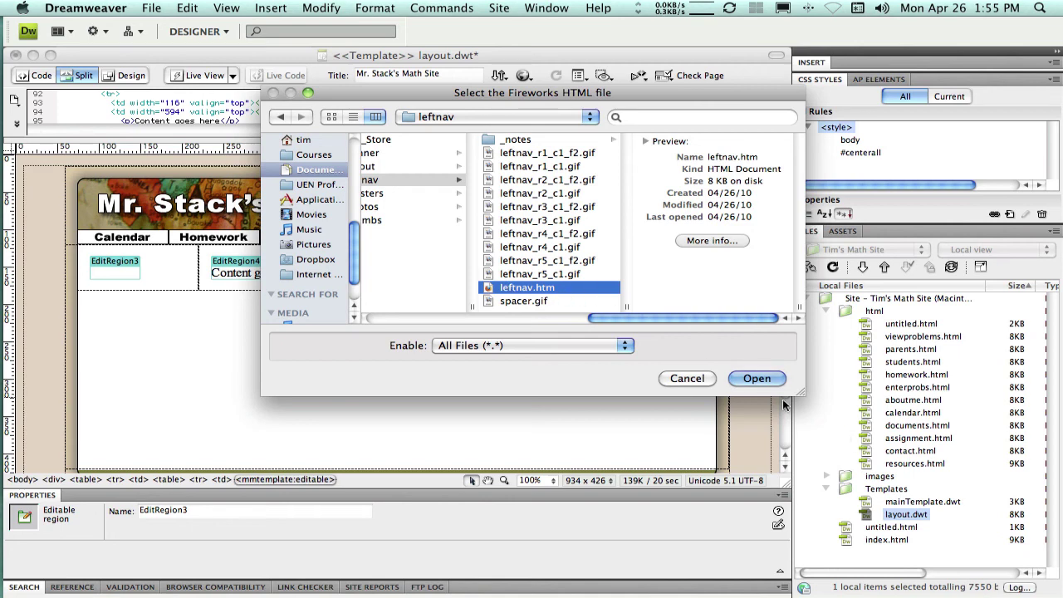
Step: Confirm the insertion and dismiss the invisible-elements message, placing Label One to Label Five in EditRegion3
left_click(752, 379)
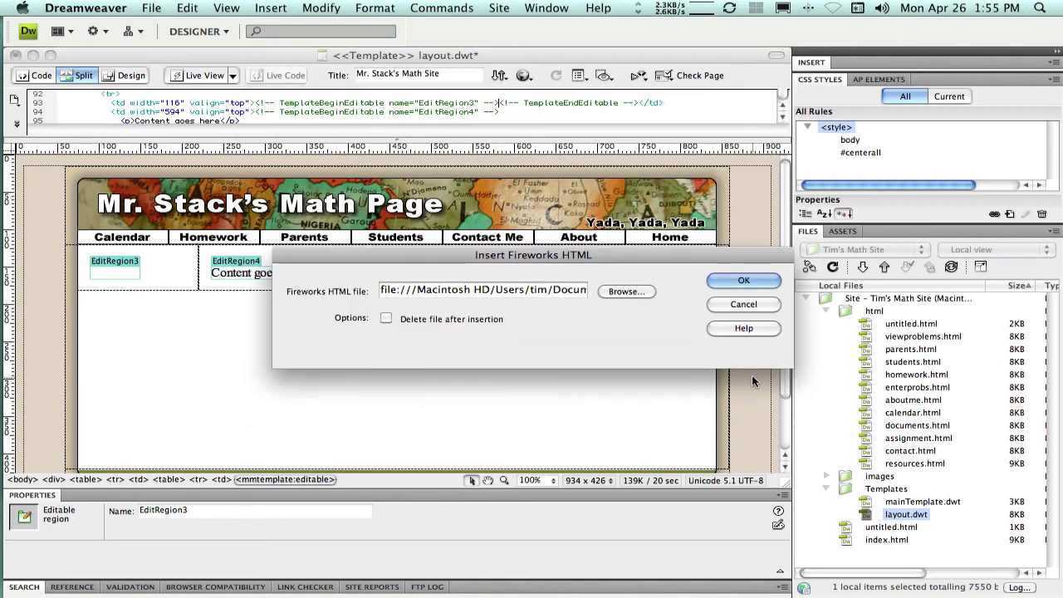
left_click(750, 281)
left_click(537, 363)
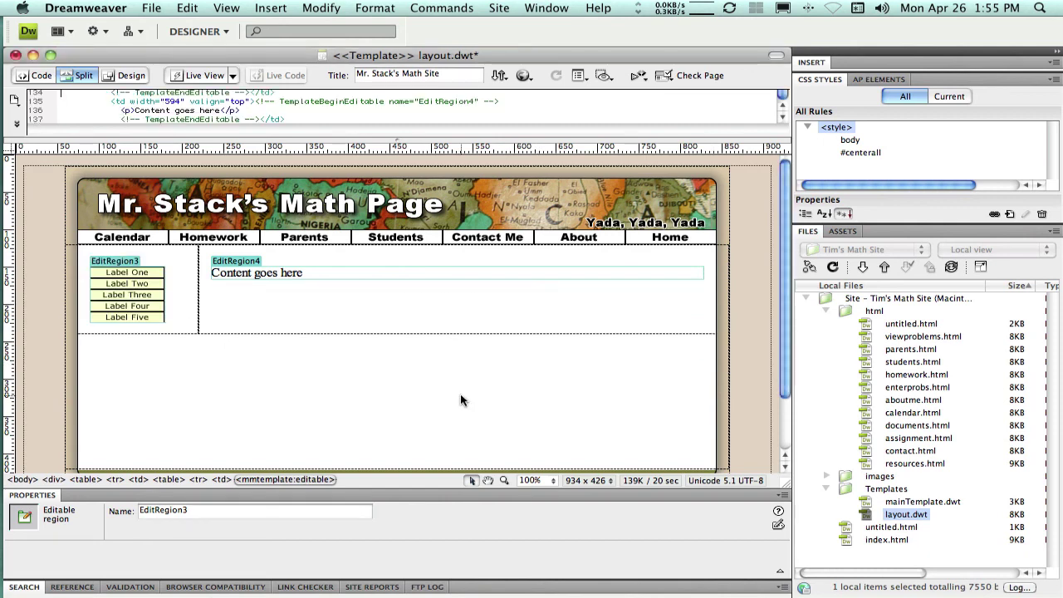
left_click(149, 327)
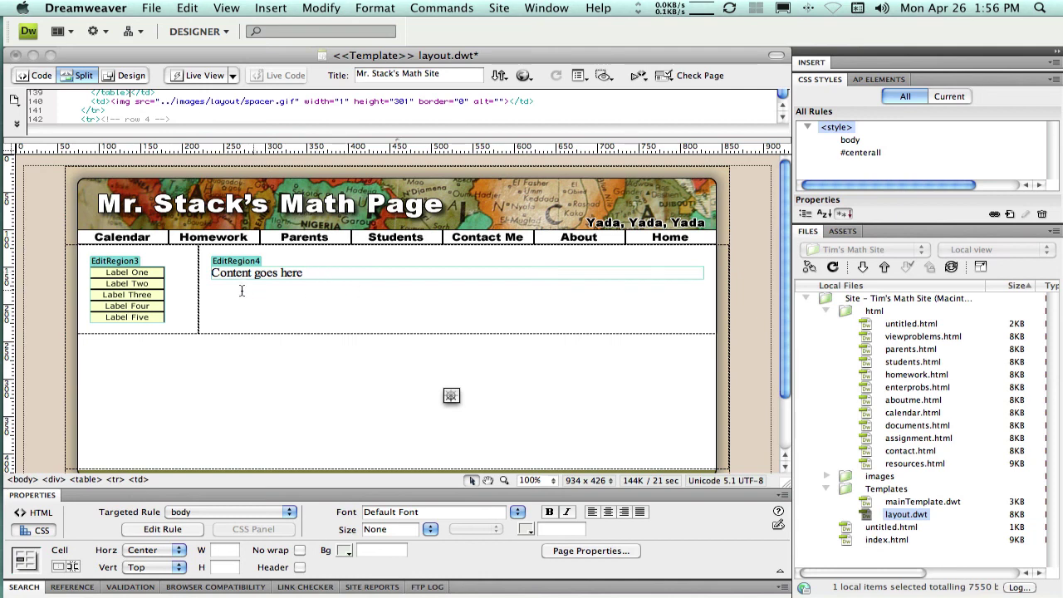
left_click(110, 260)
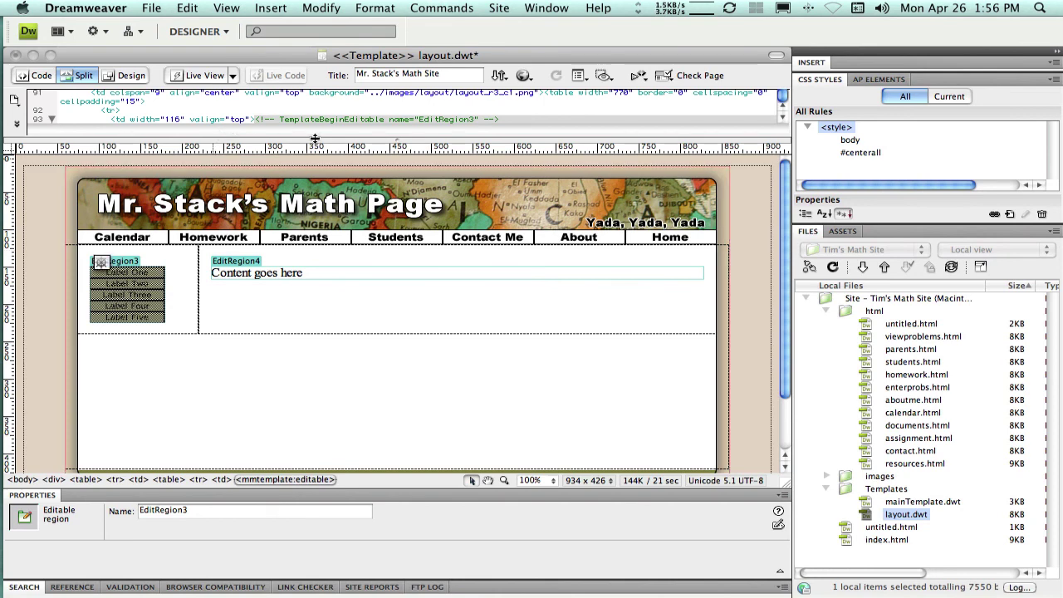
left_click_drag(315, 136, 314, 197)
left_click(297, 164)
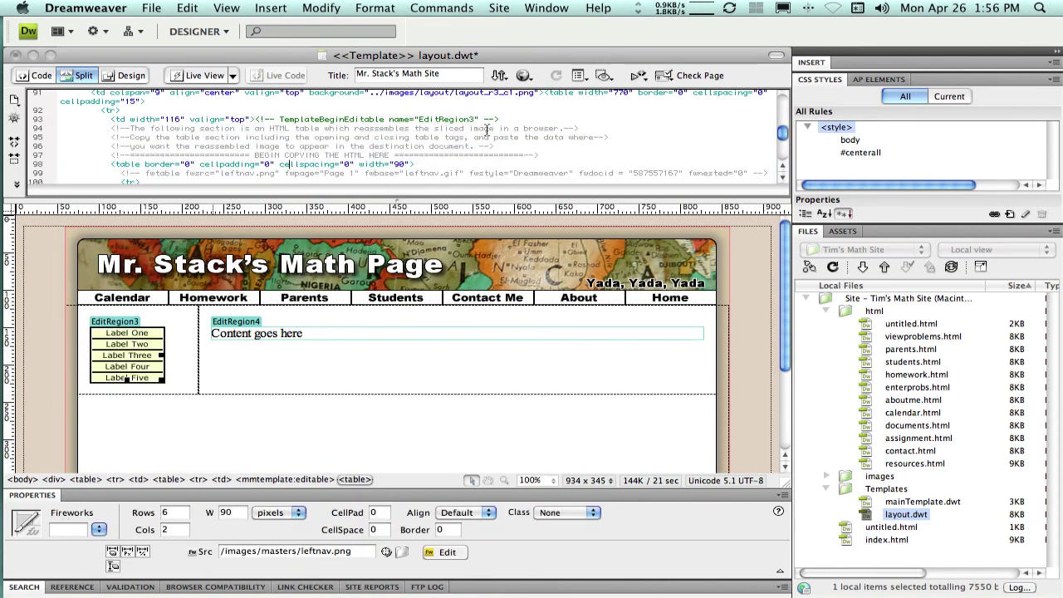
left_click(138, 347)
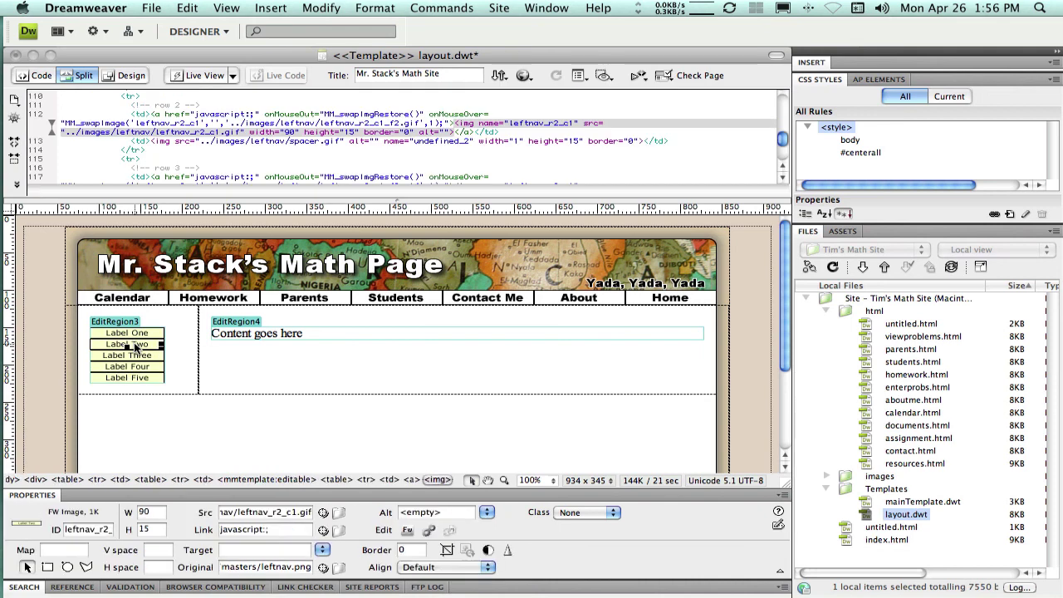
left_click(337, 480)
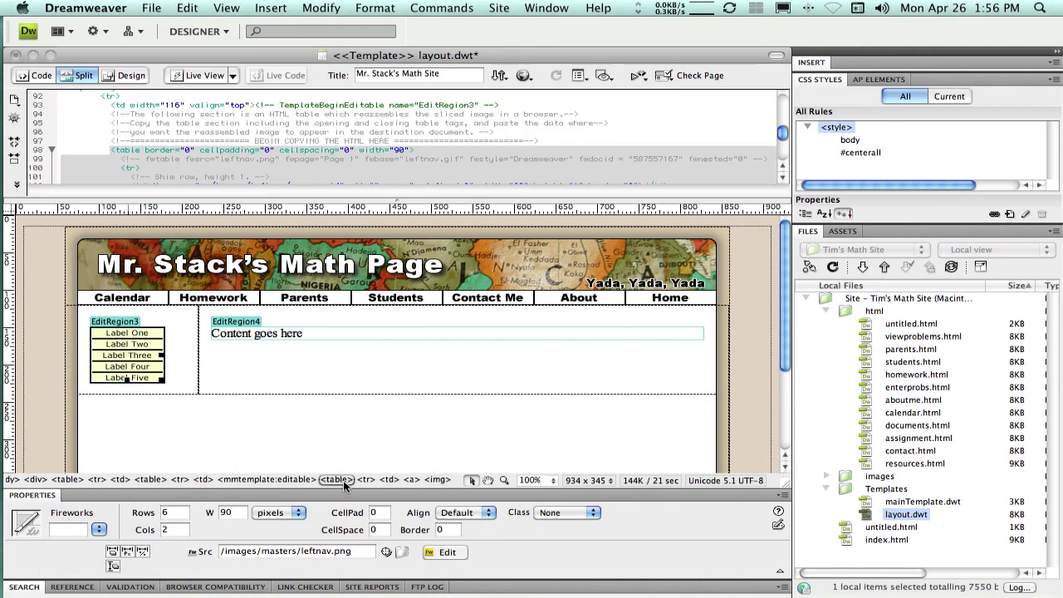
left_click(177, 388)
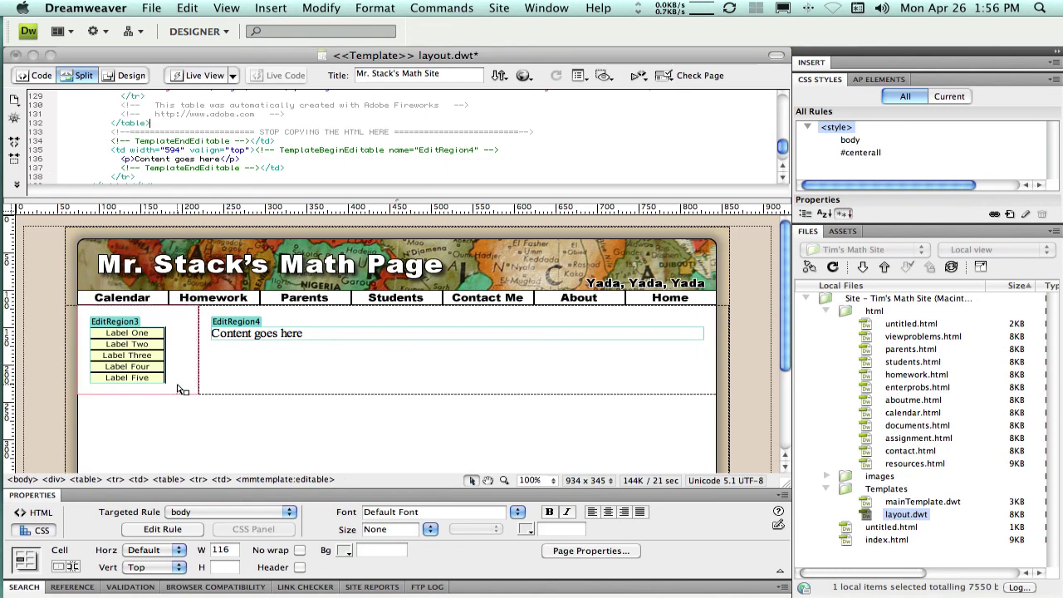
key("super+v")
left_click(128, 373)
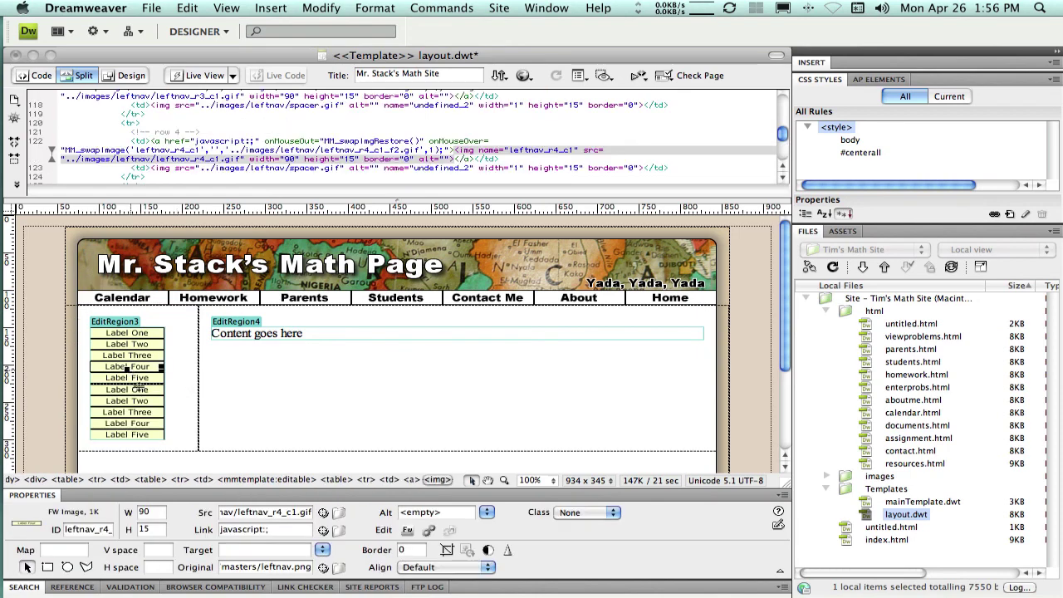
left_click(334, 480)
key("Delete")
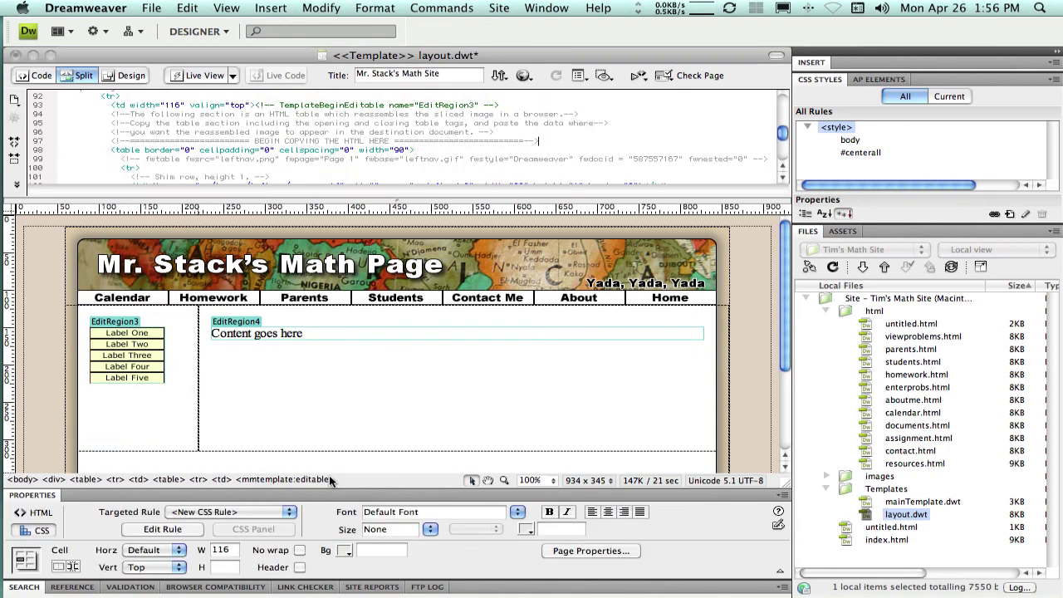
left_click(137, 357)
left_click(139, 430)
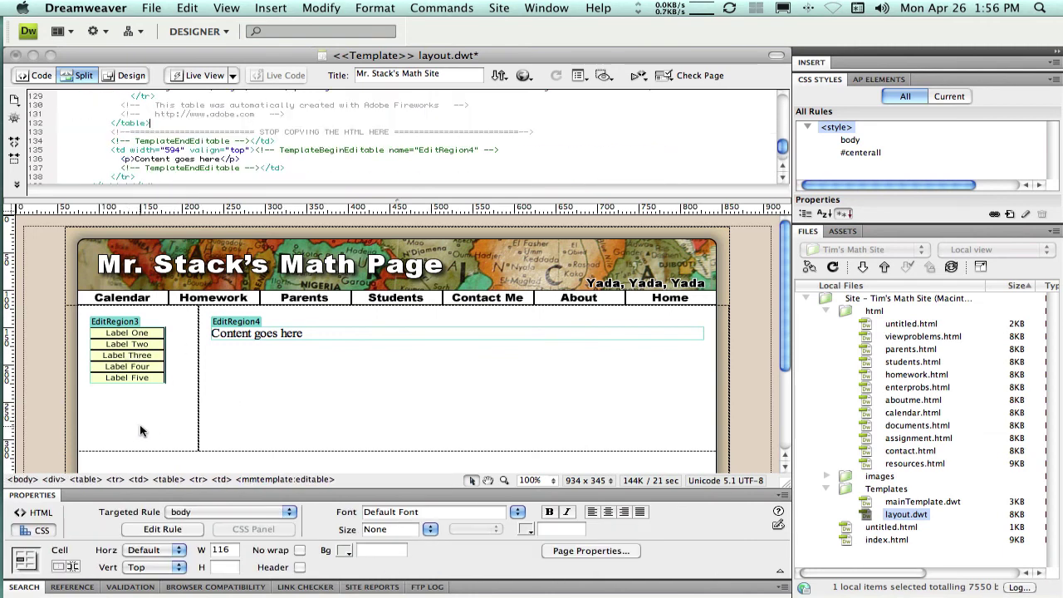
left_click(111, 321)
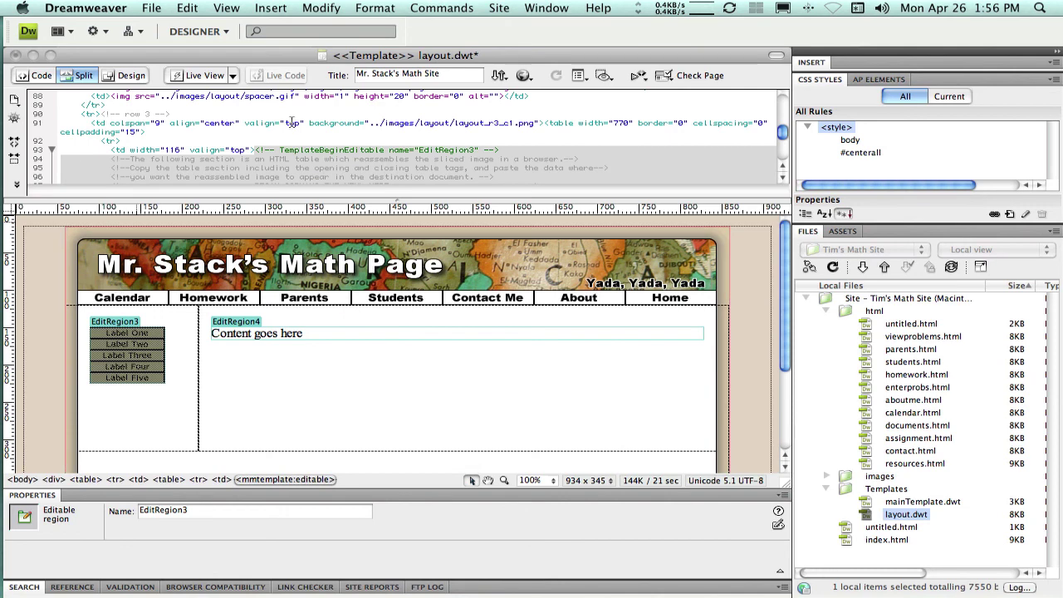
scroll(318, 164, "down", 3)
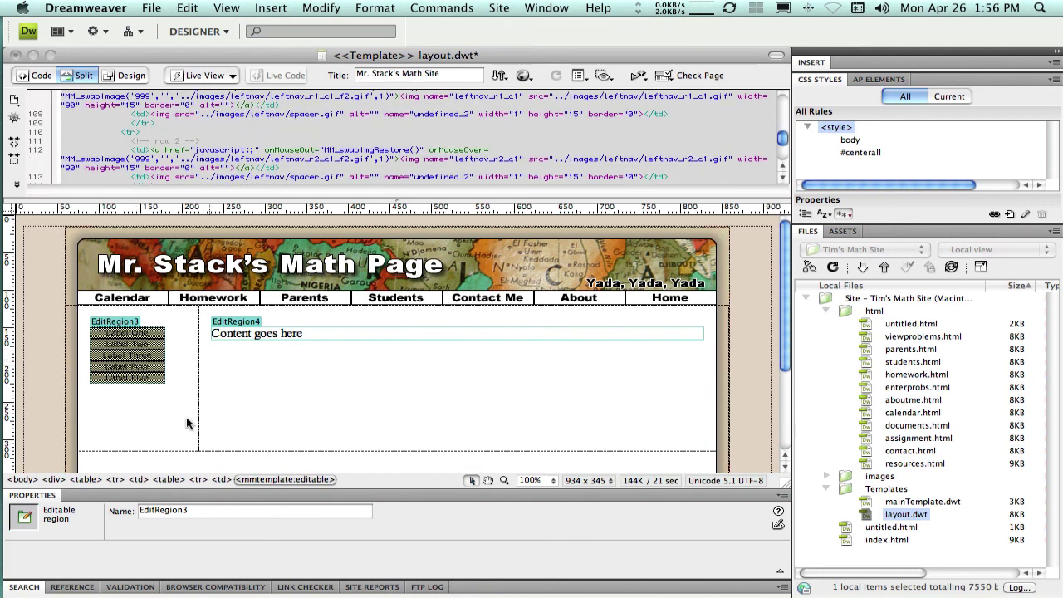
left_click(163, 427)
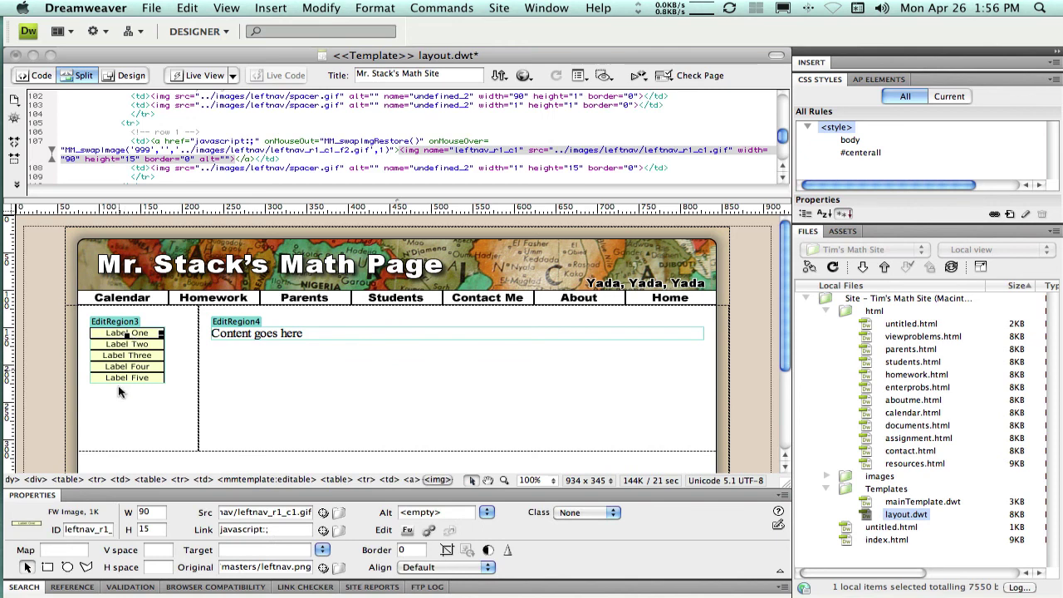
Step: Replace the Label One image's javascript:; link with ../html/calendar.html via Point to File
left_click(281, 532)
left_click_drag(288, 534, 221, 537)
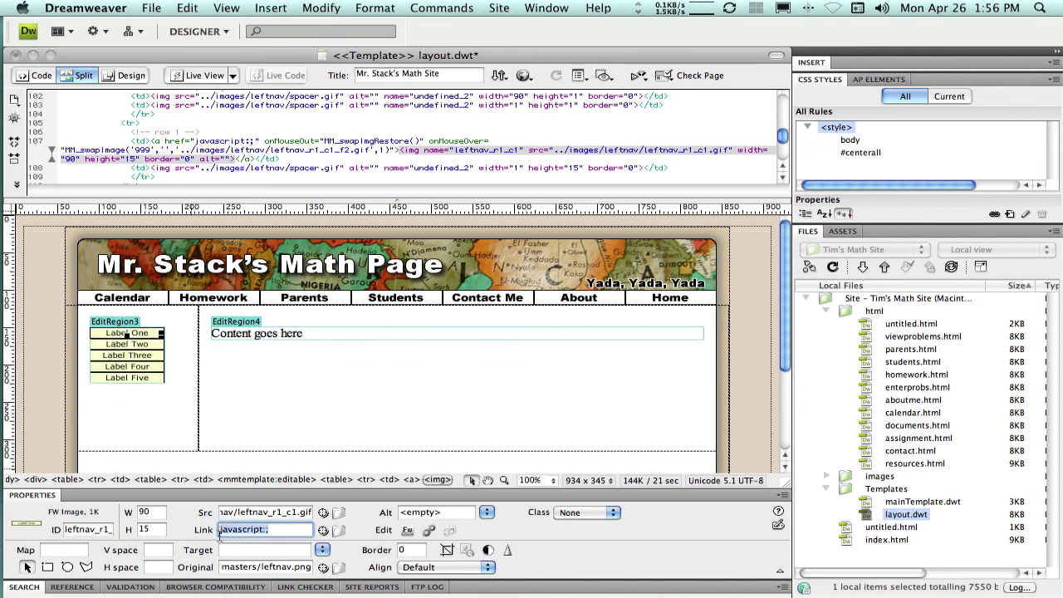
left_click_drag(324, 532, 864, 413)
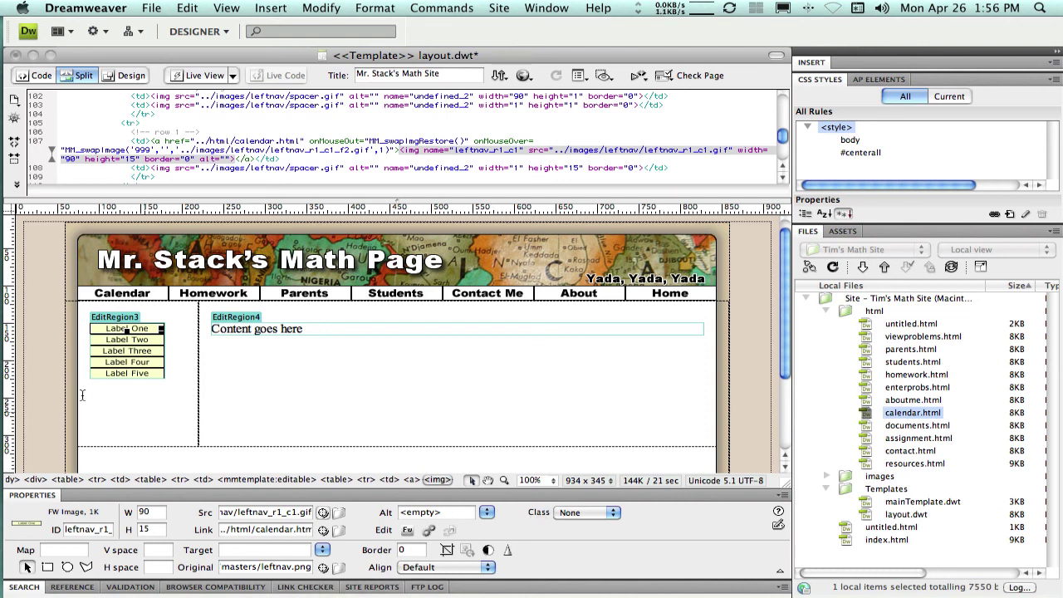
left_click(160, 416)
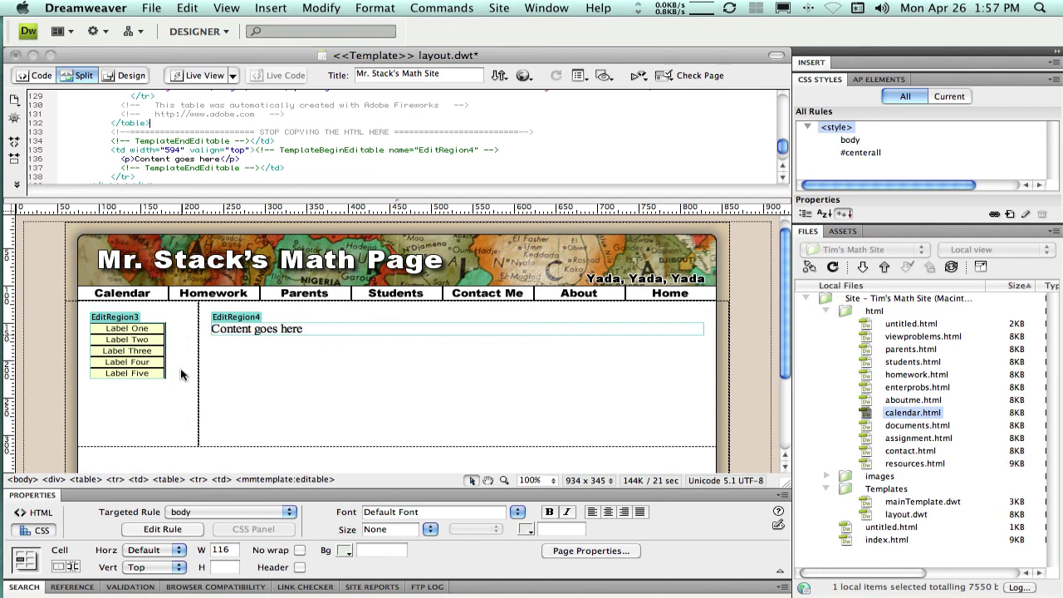
Step: Set the left menu cell's Horz alignment to Center and drag the column border left to narrow it
left_click(162, 550)
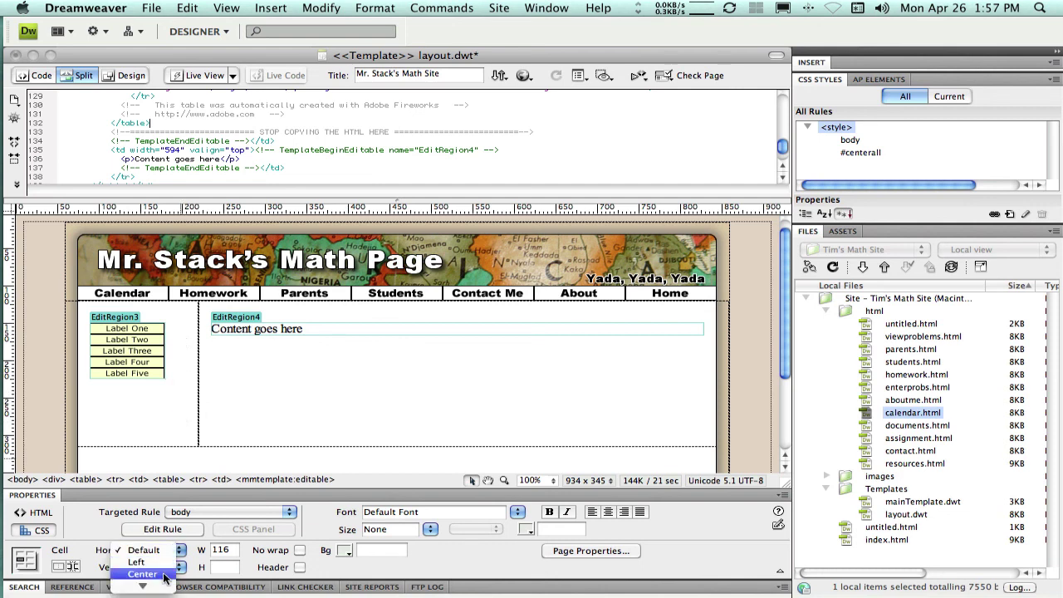
left_click(164, 573)
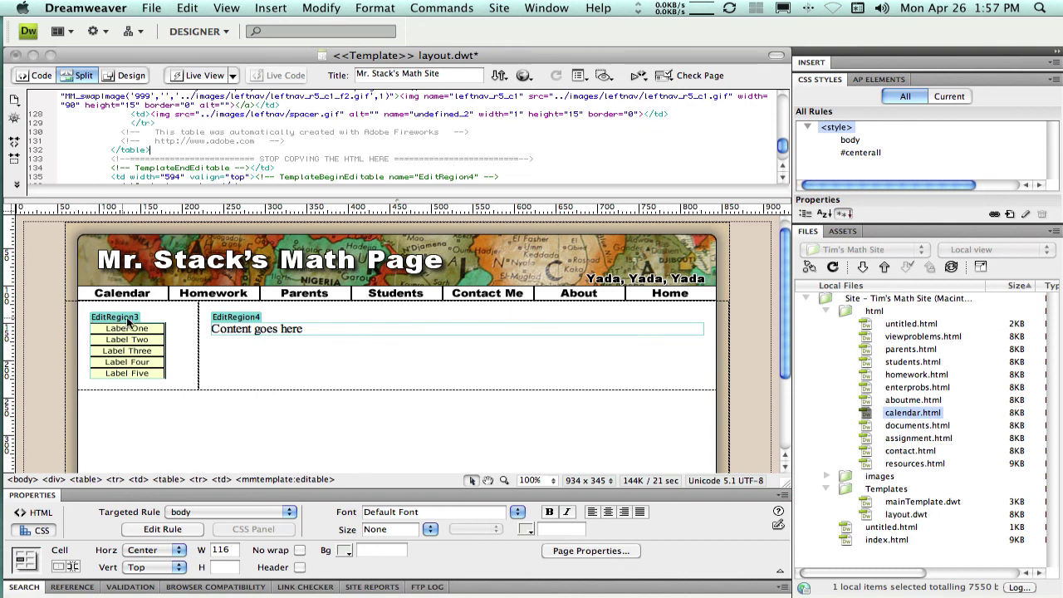
left_click(213, 441)
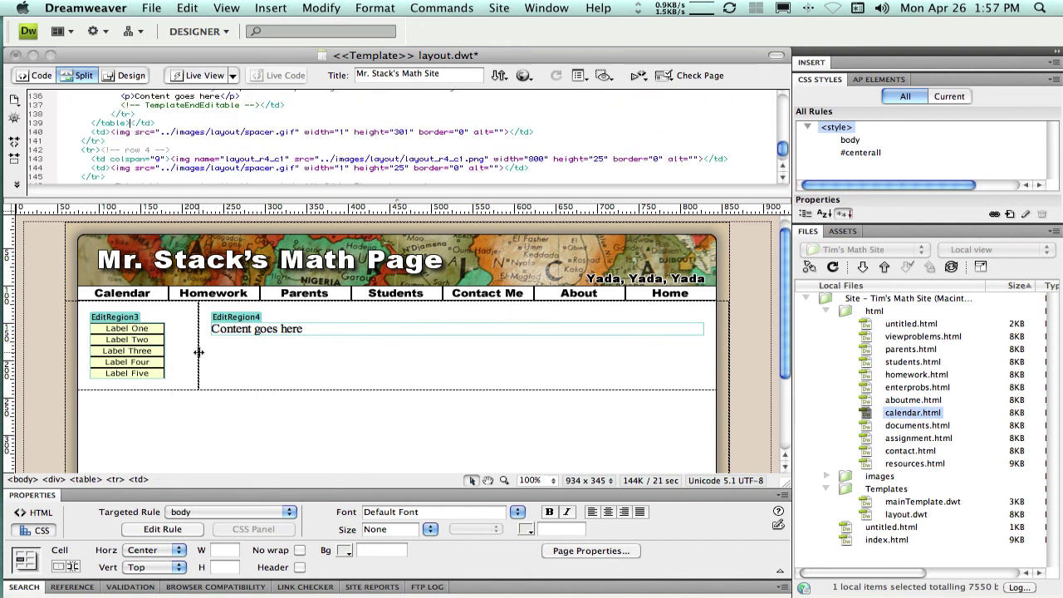
left_click_drag(198, 352, 177, 355)
left_click(245, 440)
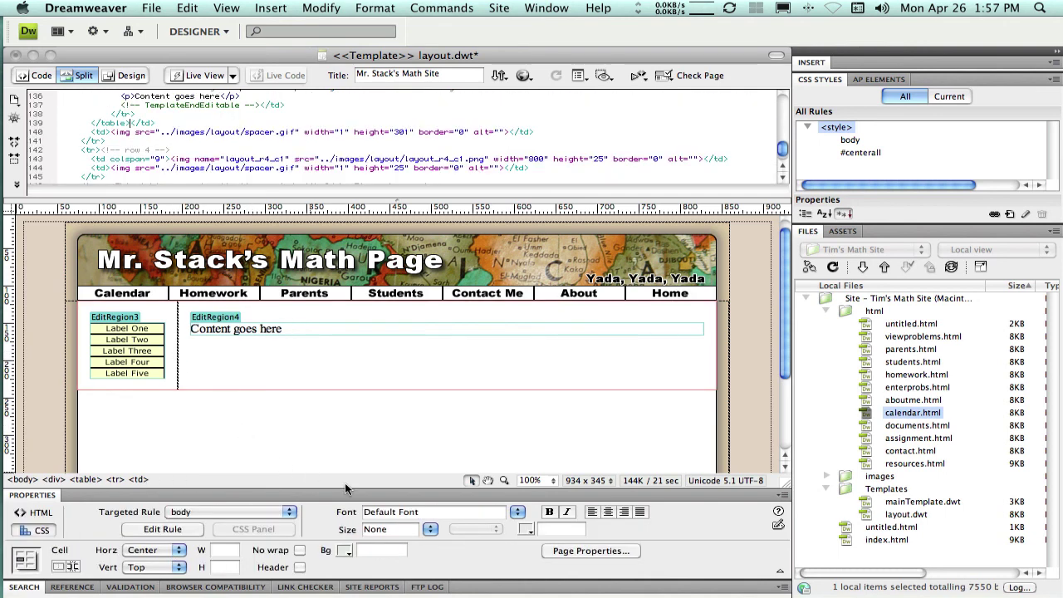